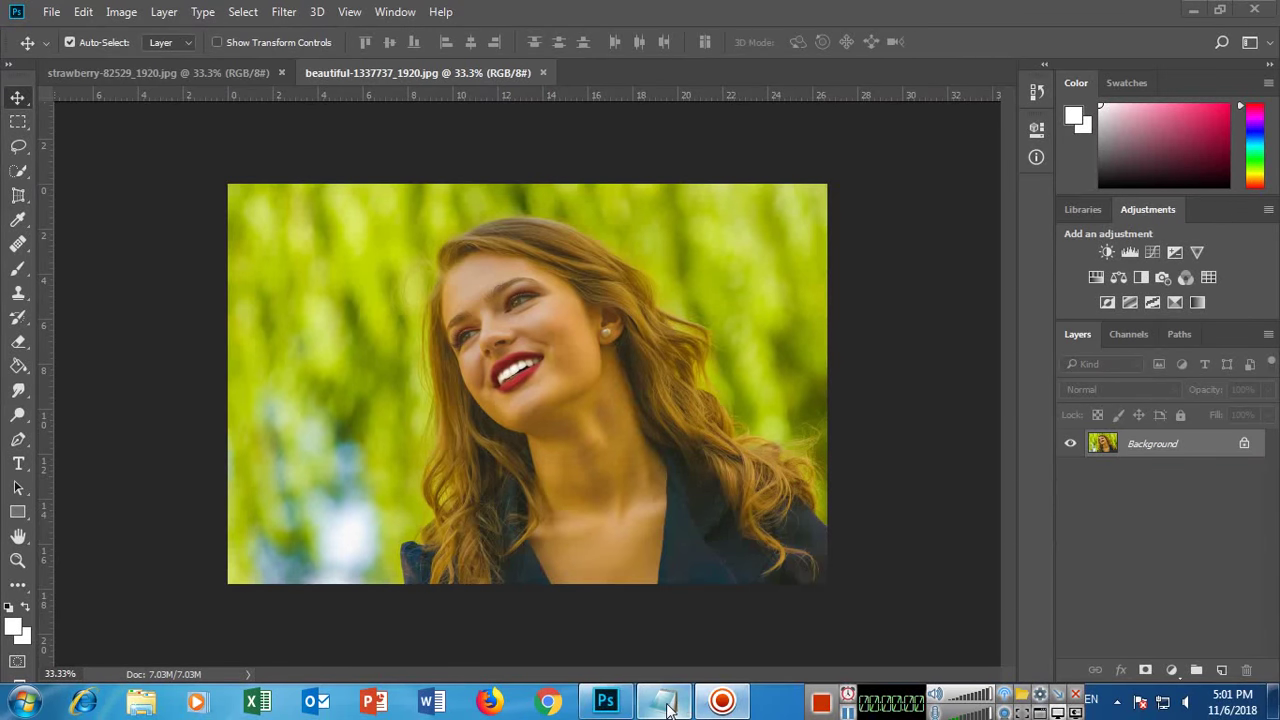
# Step: In Notepad, type the intro 'In this video I will show you how to create strawberry lips effects in photoshop'
pyautogui.click(664, 702)
pyautogui.write('In ')
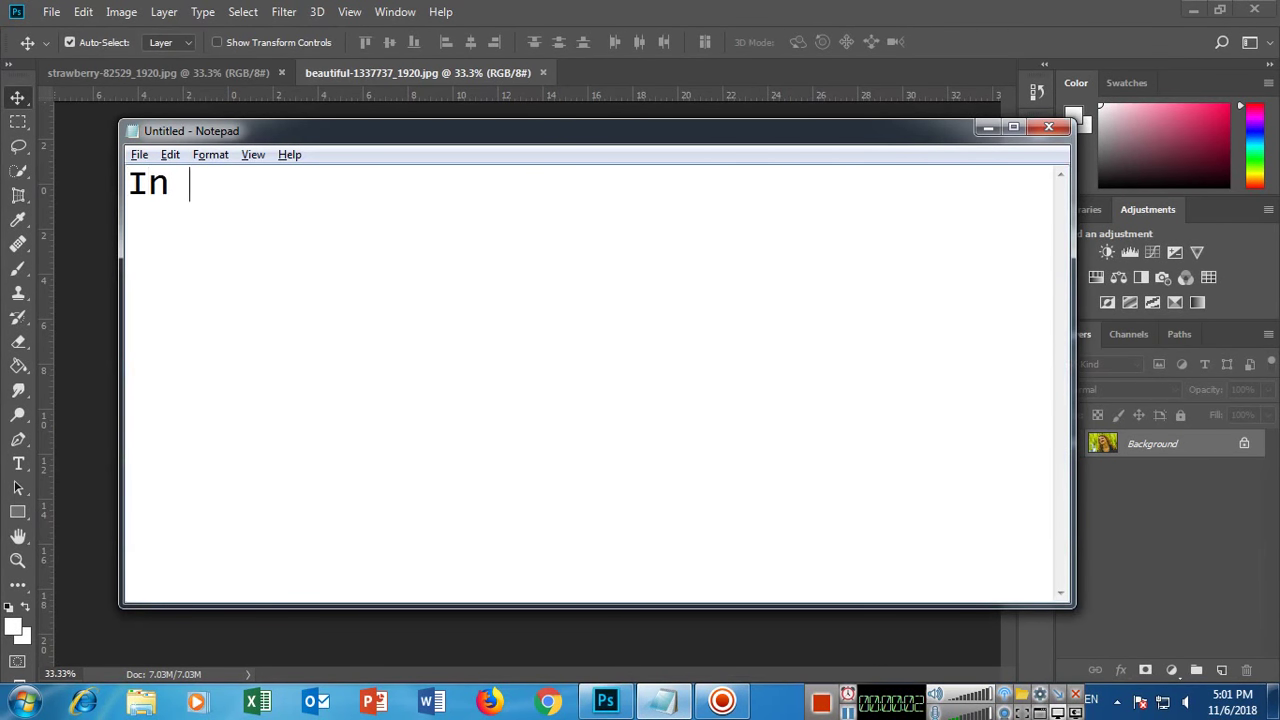
pyautogui.write('this vi')
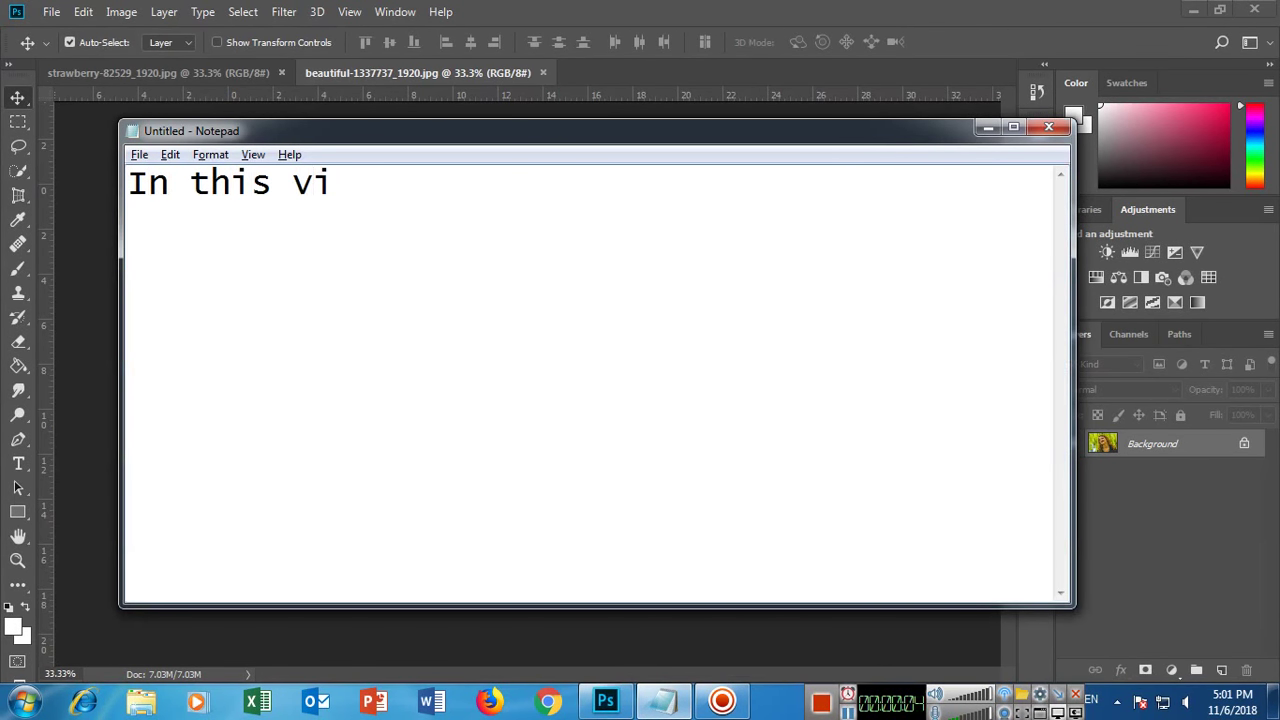
pyautogui.write('deo ')
pyautogui.write('I will s')
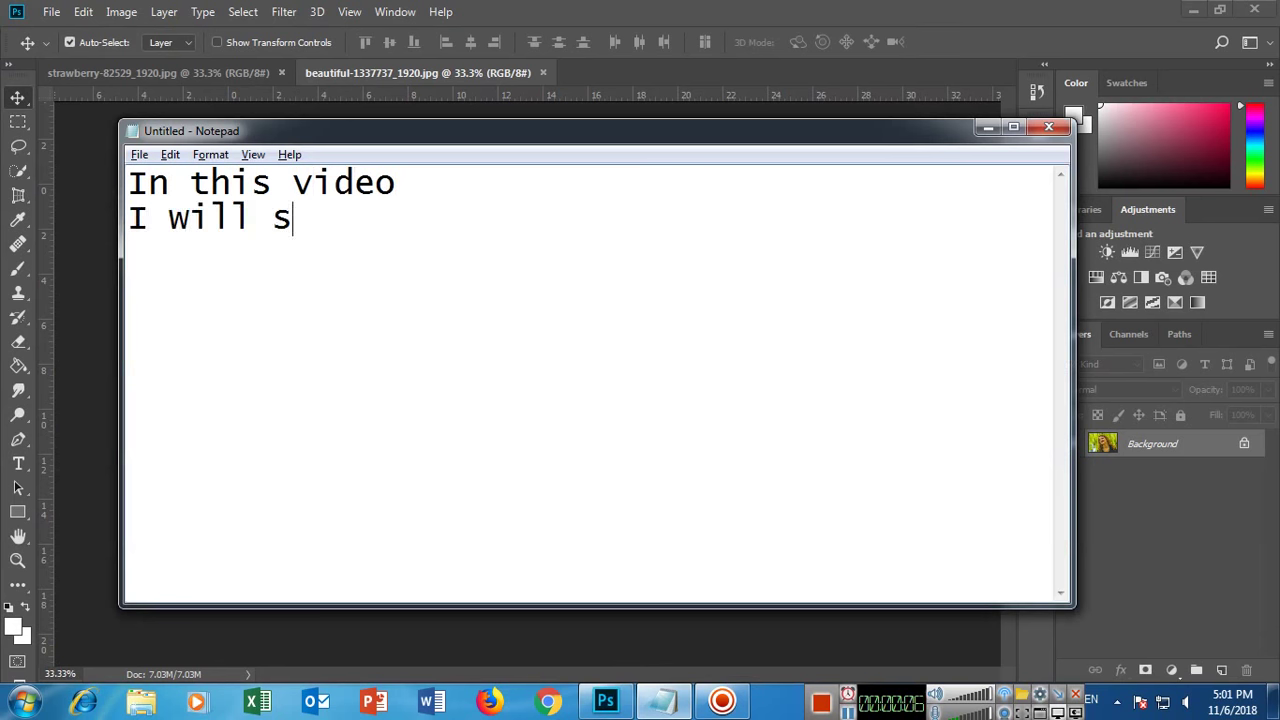
pyautogui.write('how you')
pyautogui.press('Return')
pyautogui.write('how to ')
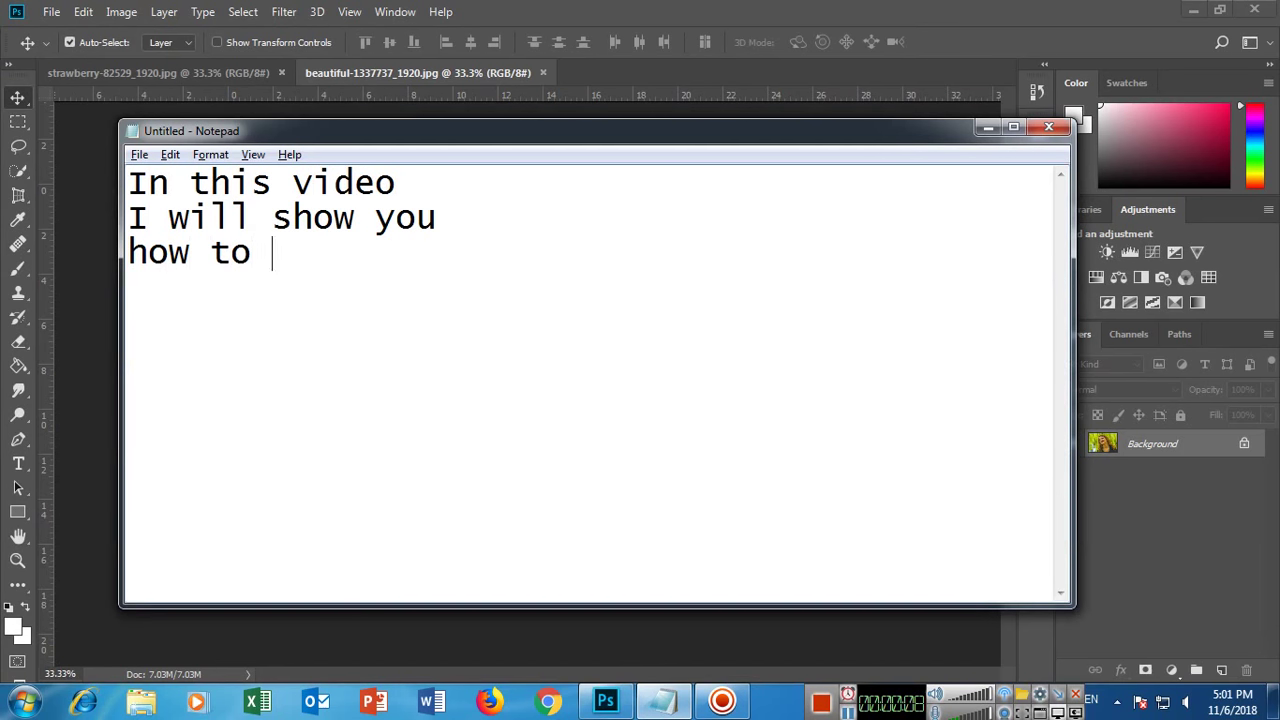
pyautogui.write('create str')
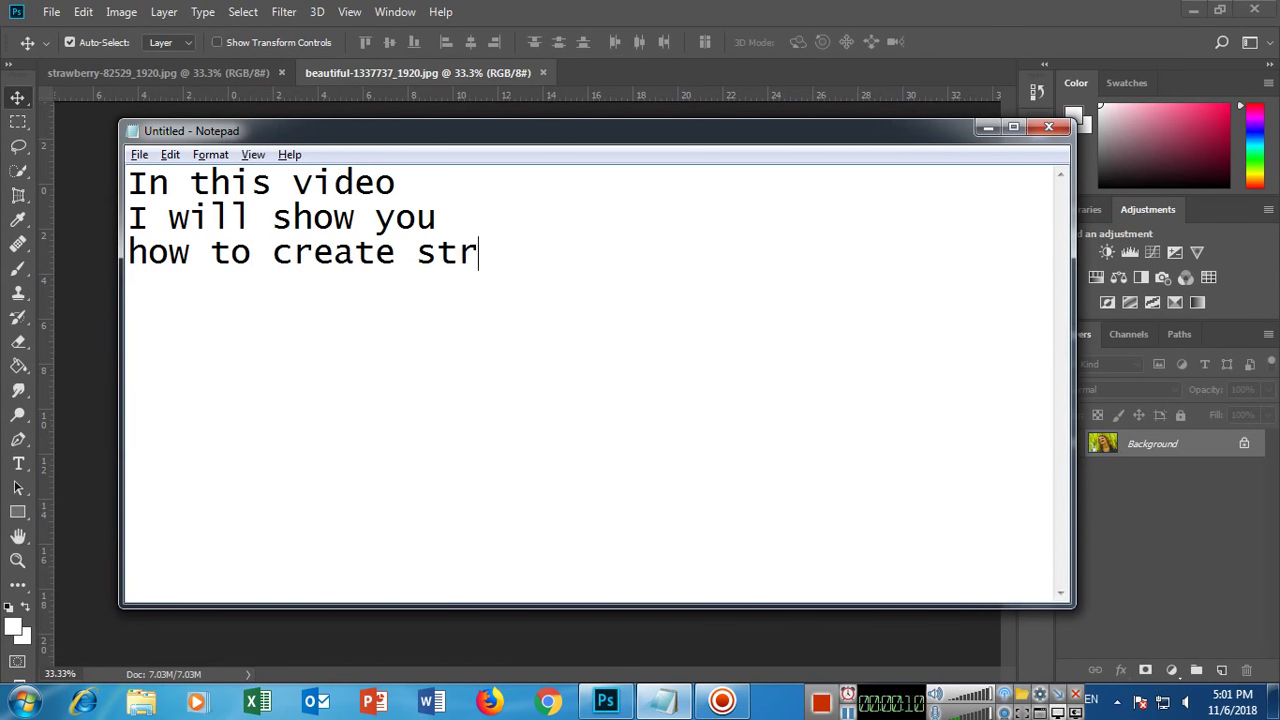
pyautogui.write('aw')
pyautogui.press('BackSpace')
pyautogui.write('awberry')
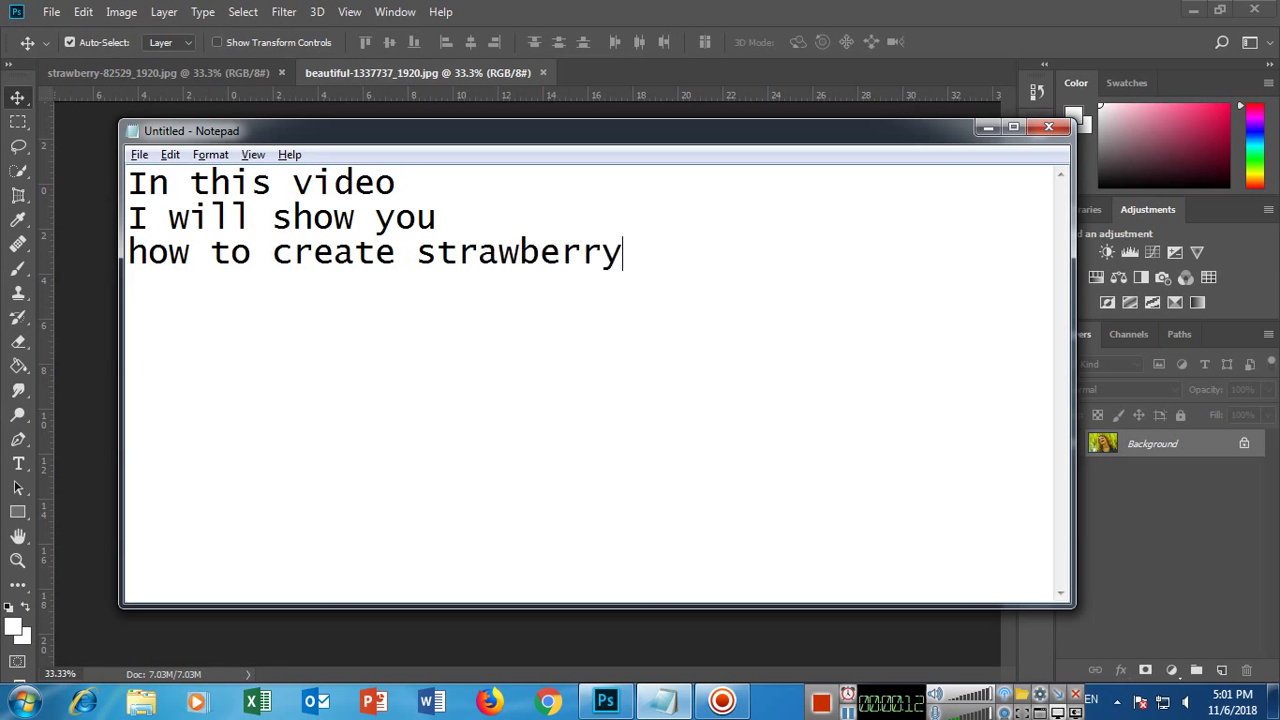
pyautogui.write(' lips effects')
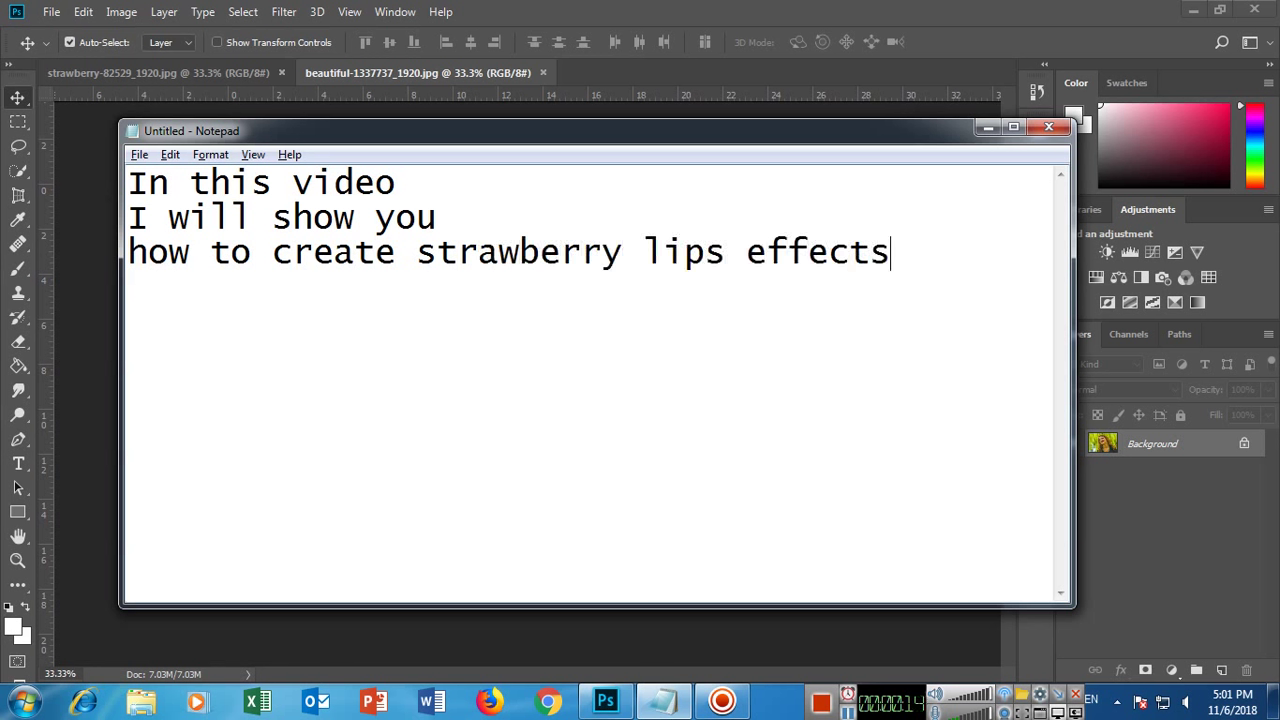
pyautogui.write('n p')
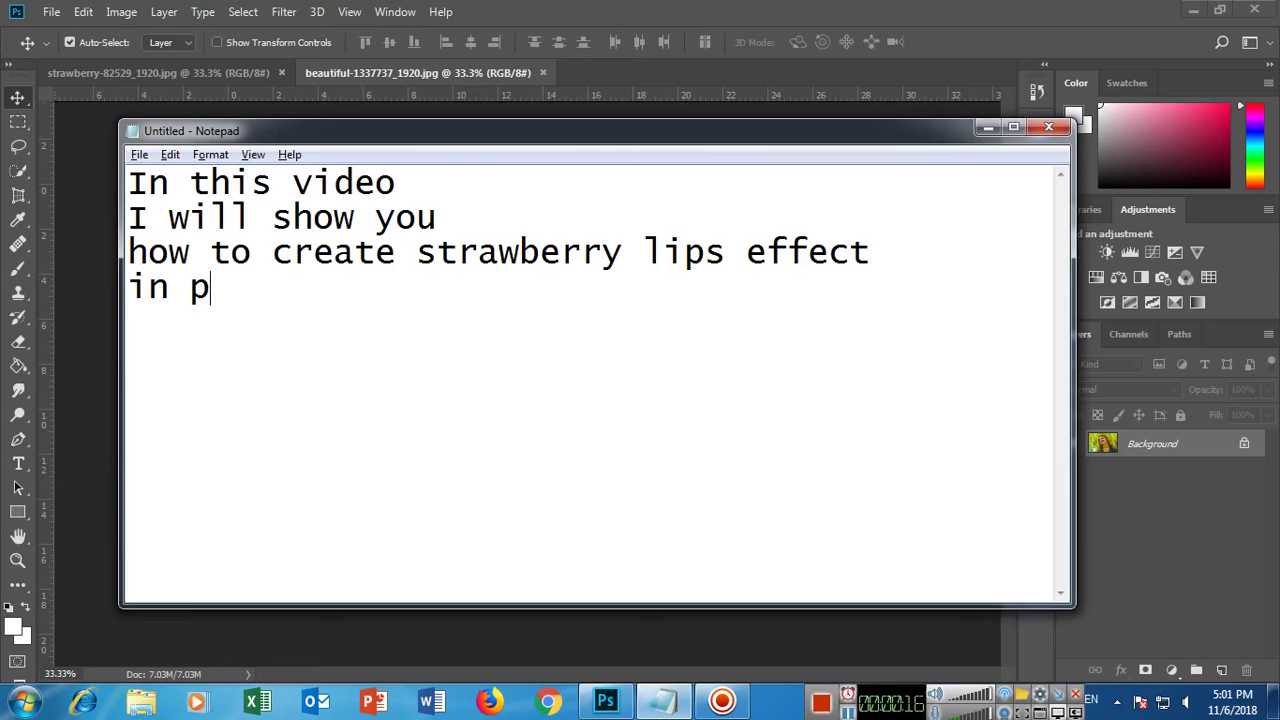
pyautogui.write('hotoshop')
pyautogui.press('Return')
# Step: Add the lines 'First of all open strawberry image and the image where you want to apply'
pyautogui.write('F')
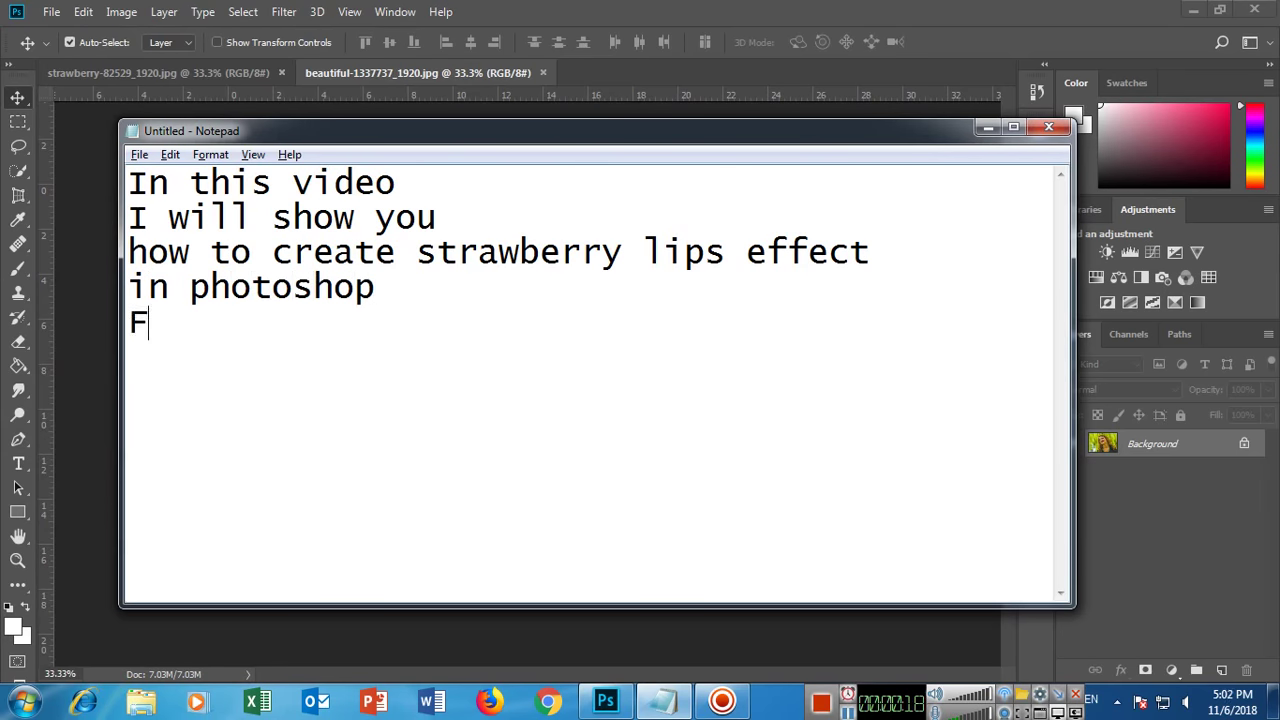
pyautogui.write('irst of all open ')
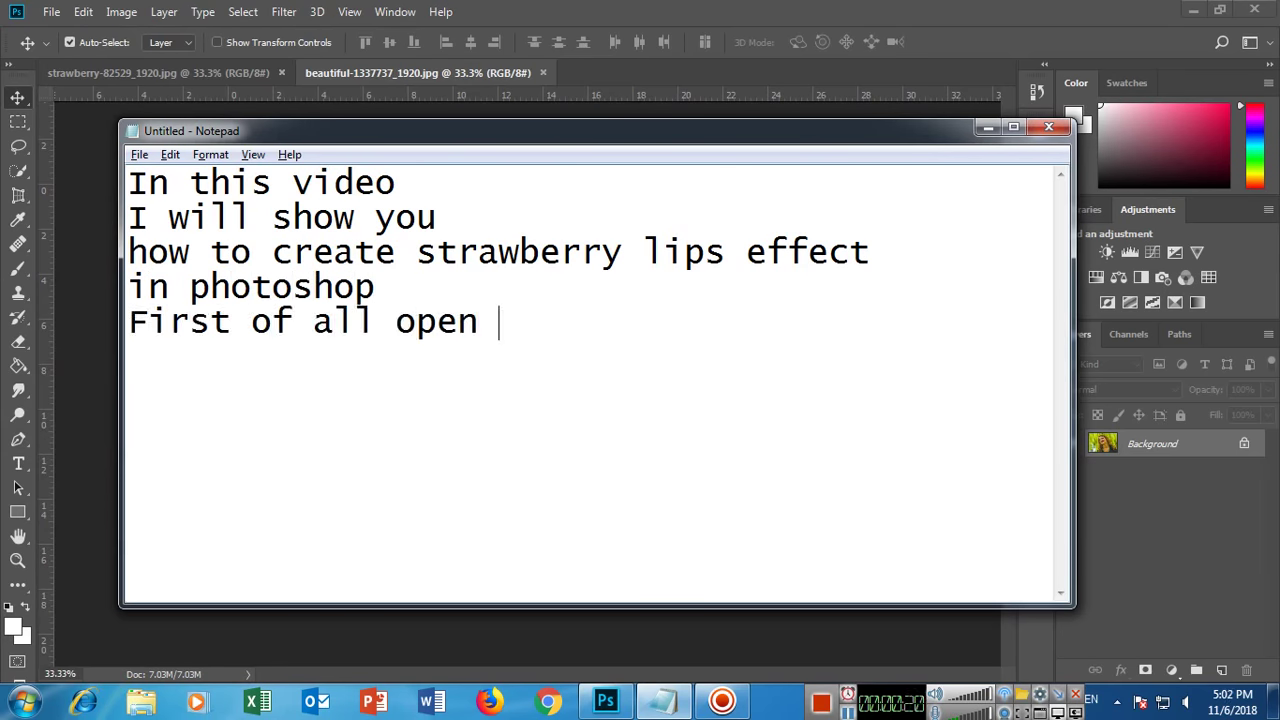
pyautogui.write('str')
pyautogui.write('wa')
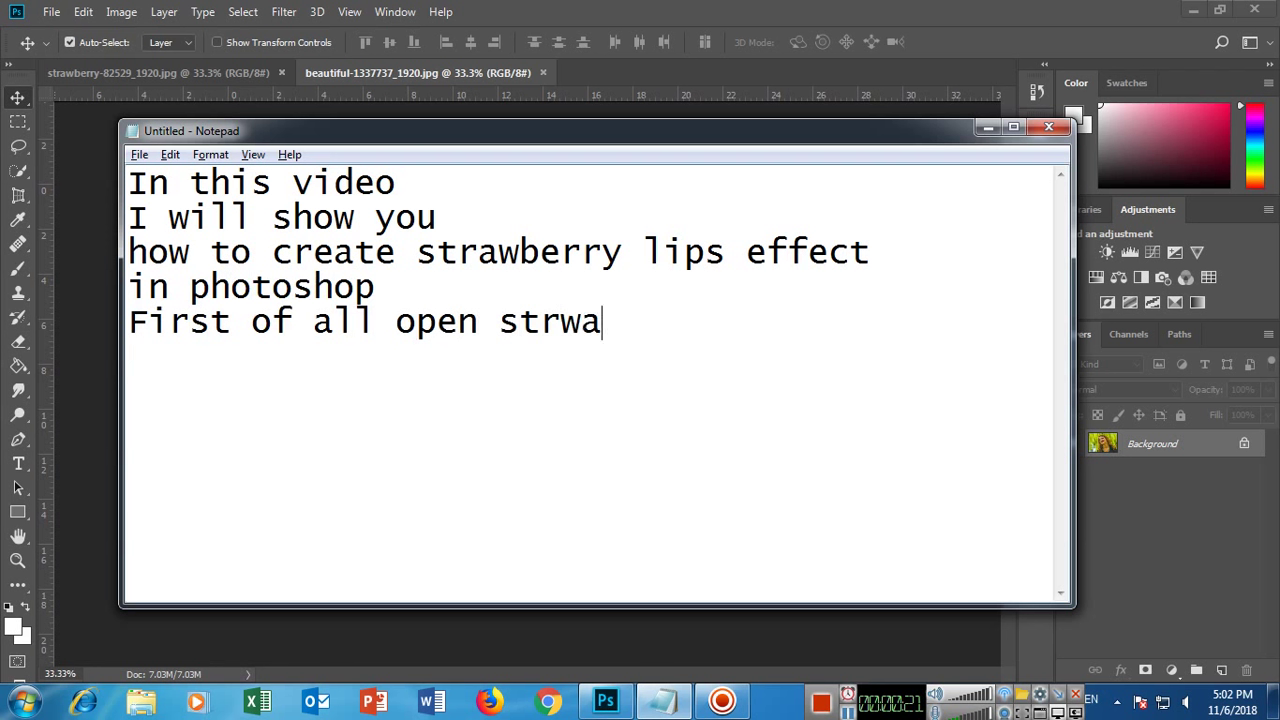
pyautogui.press('BackSpace')
pyautogui.press('BackSpace')
pyautogui.write('awber')
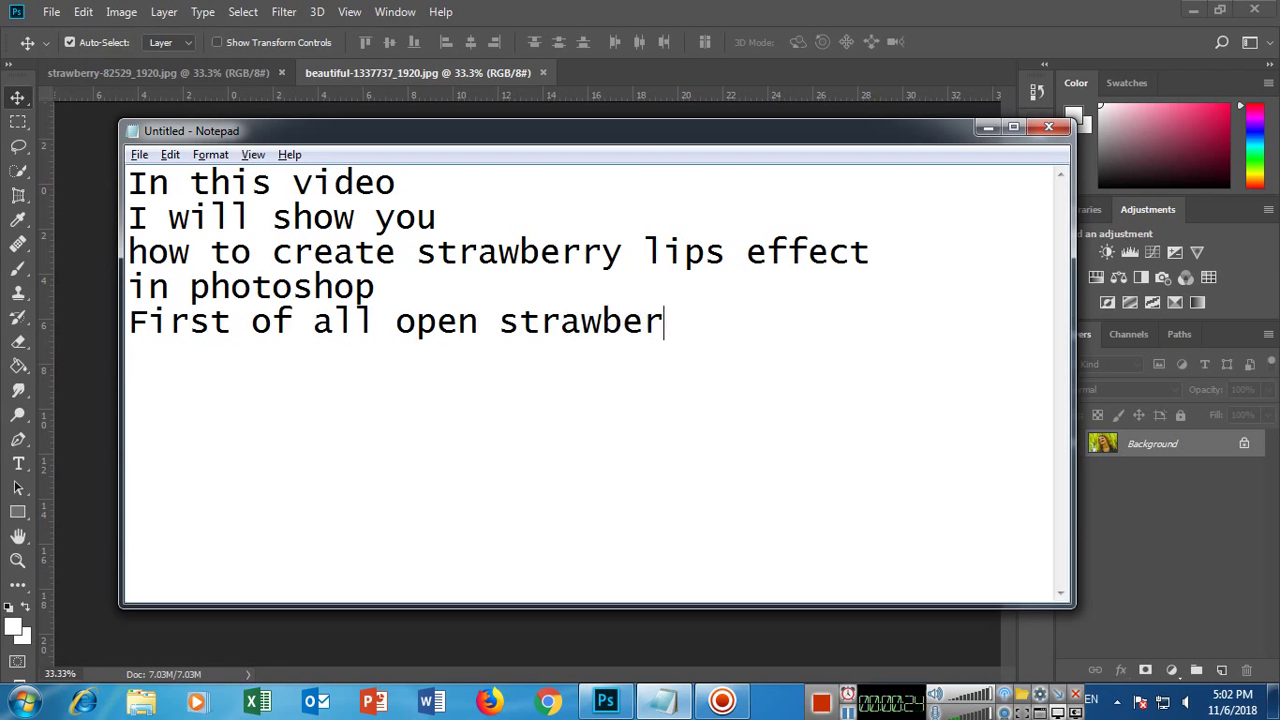
pyautogui.write('ry image')
pyautogui.press('Return')
pyautogui.write('and ')
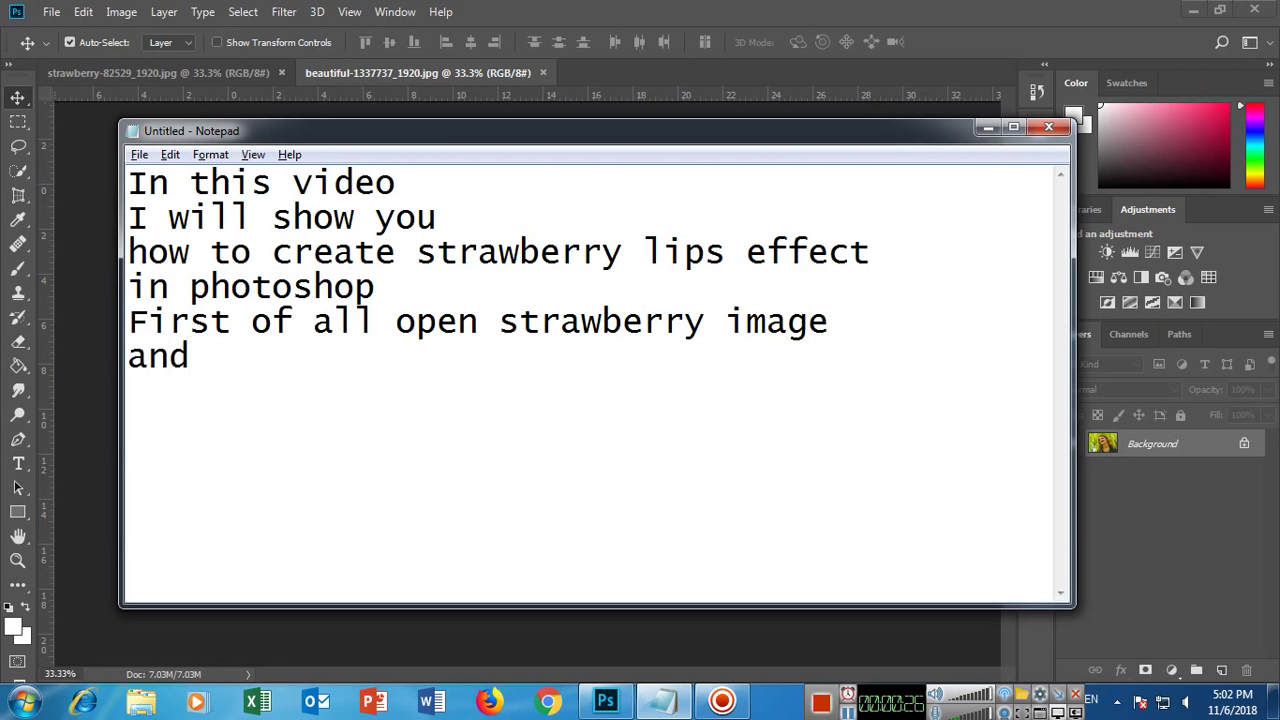
pyautogui.write('the ima')
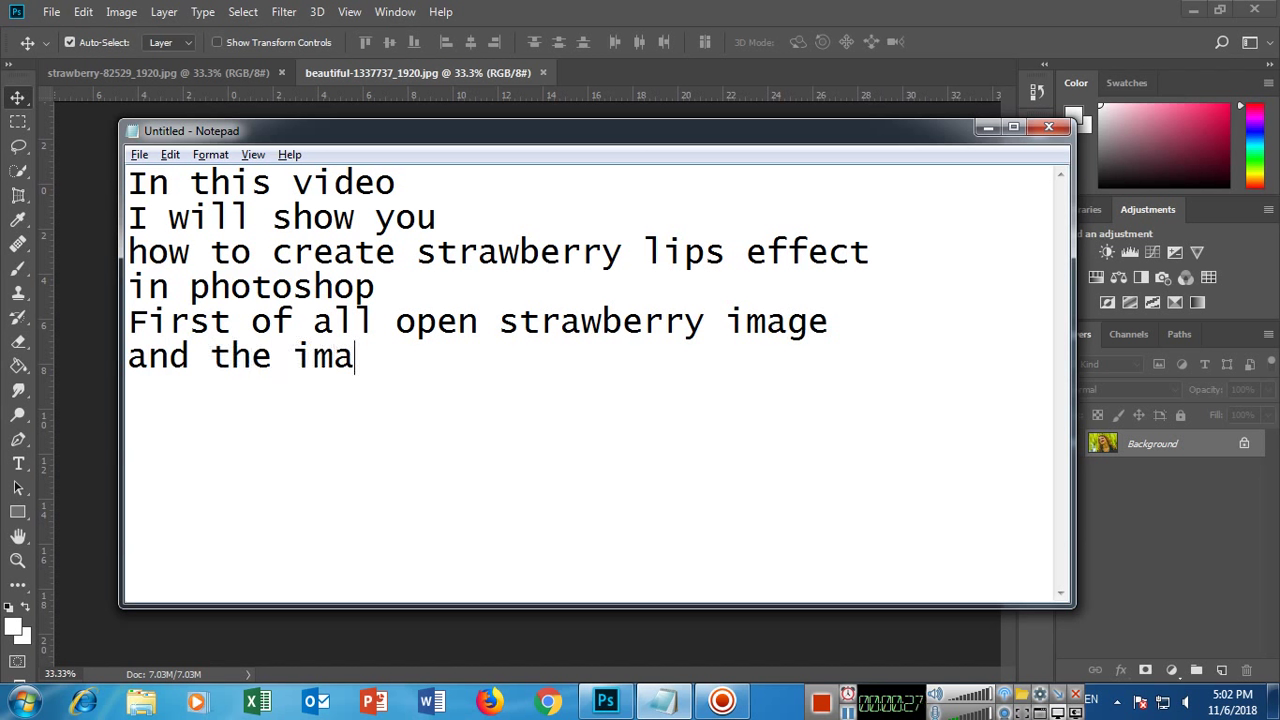
pyautogui.write('ge where you w')
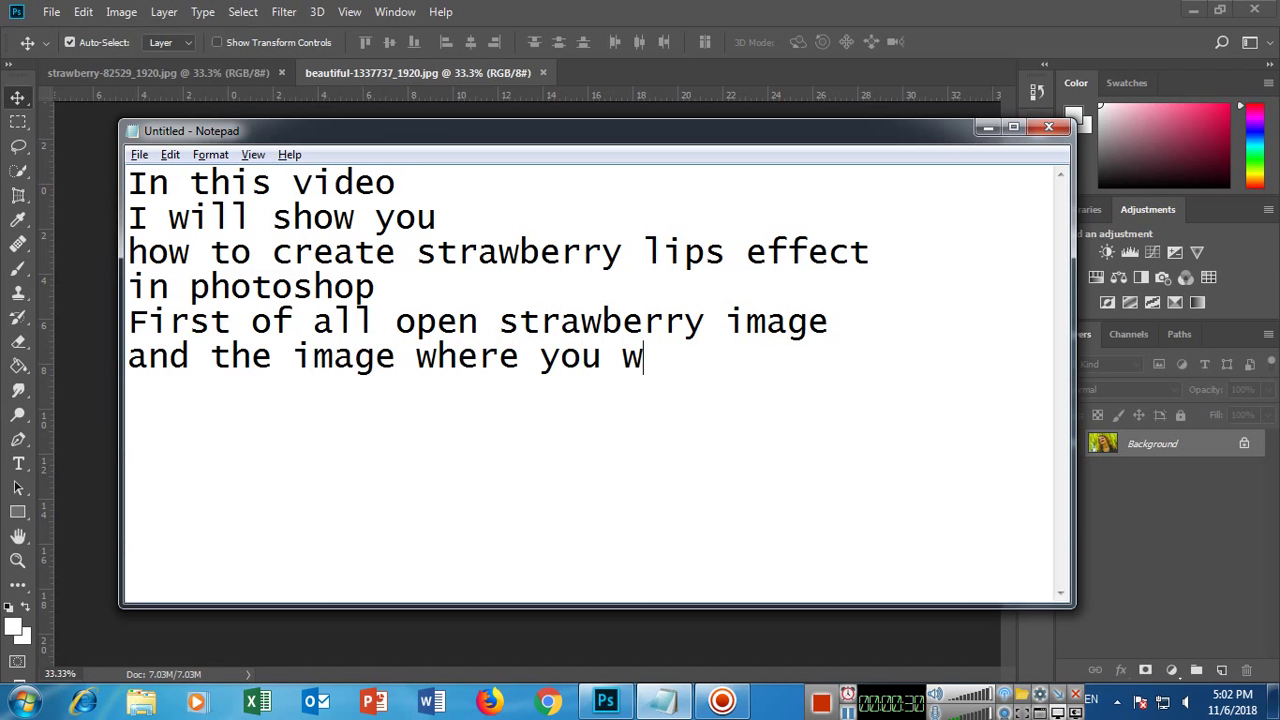
pyautogui.write('ant to appl')
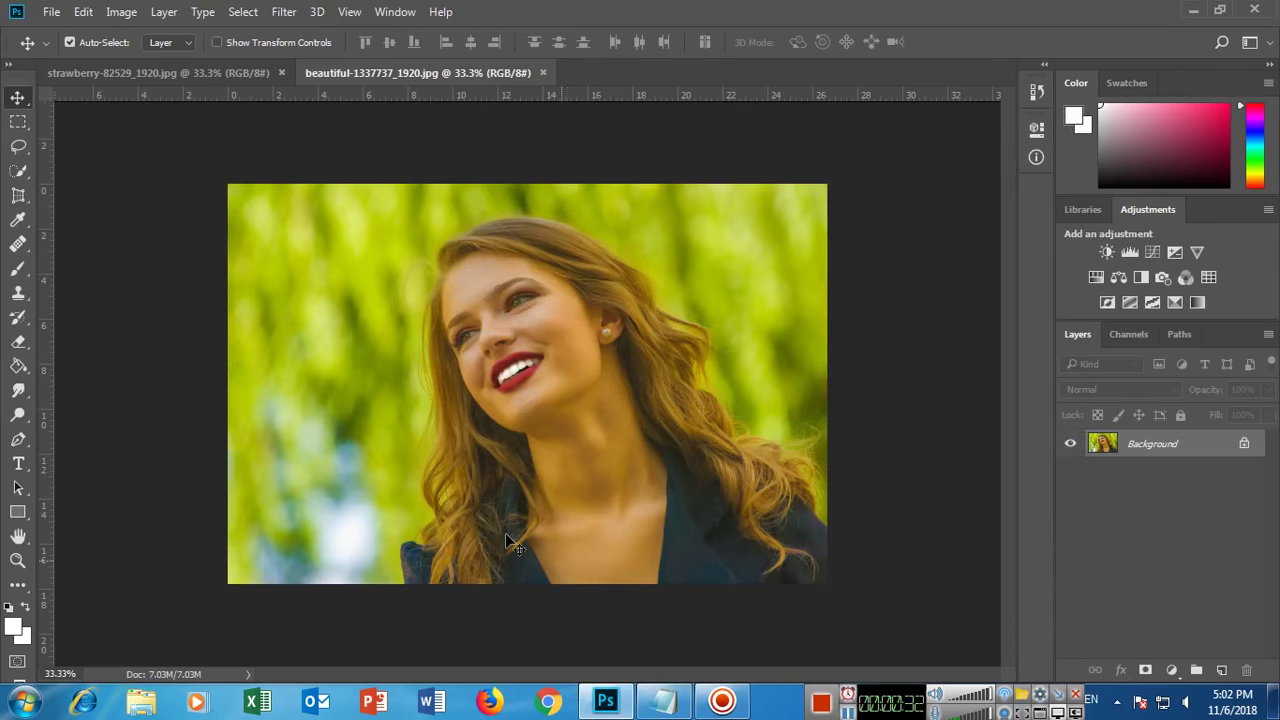
# Step: View the strawberry photo and the portrait, then select all the note's text
pyautogui.click(207, 72)
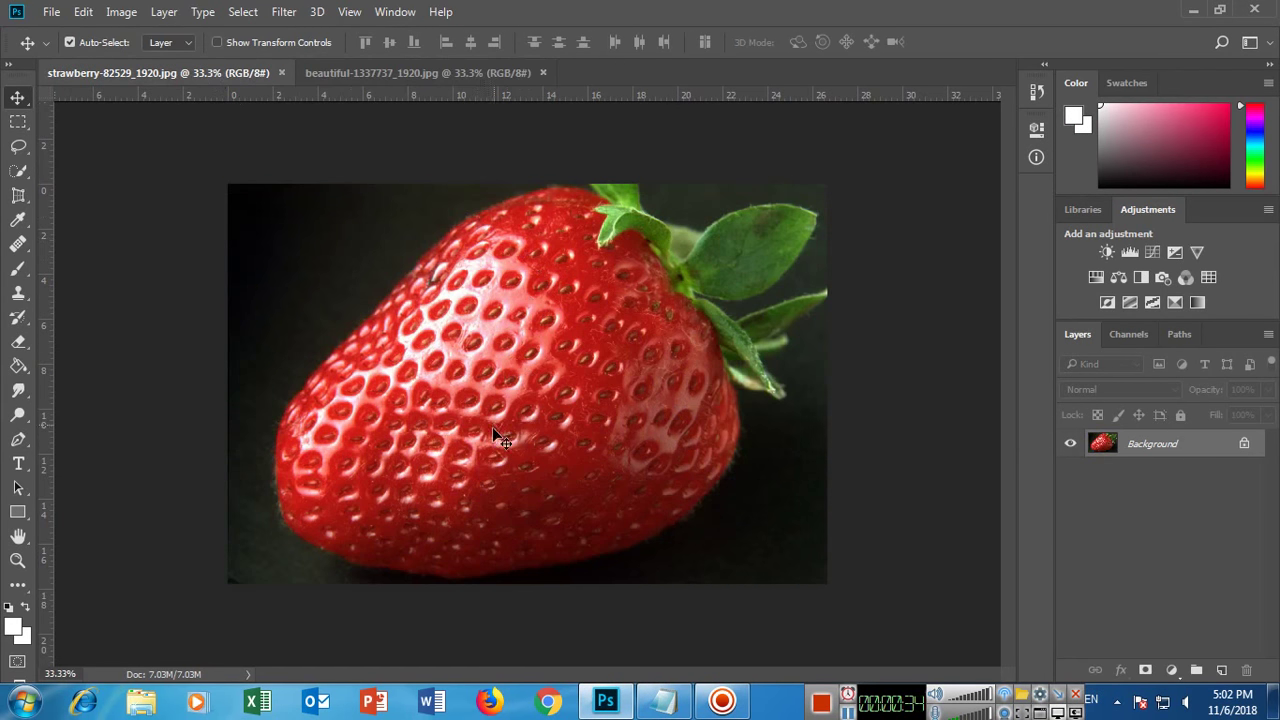
pyautogui.click(392, 75)
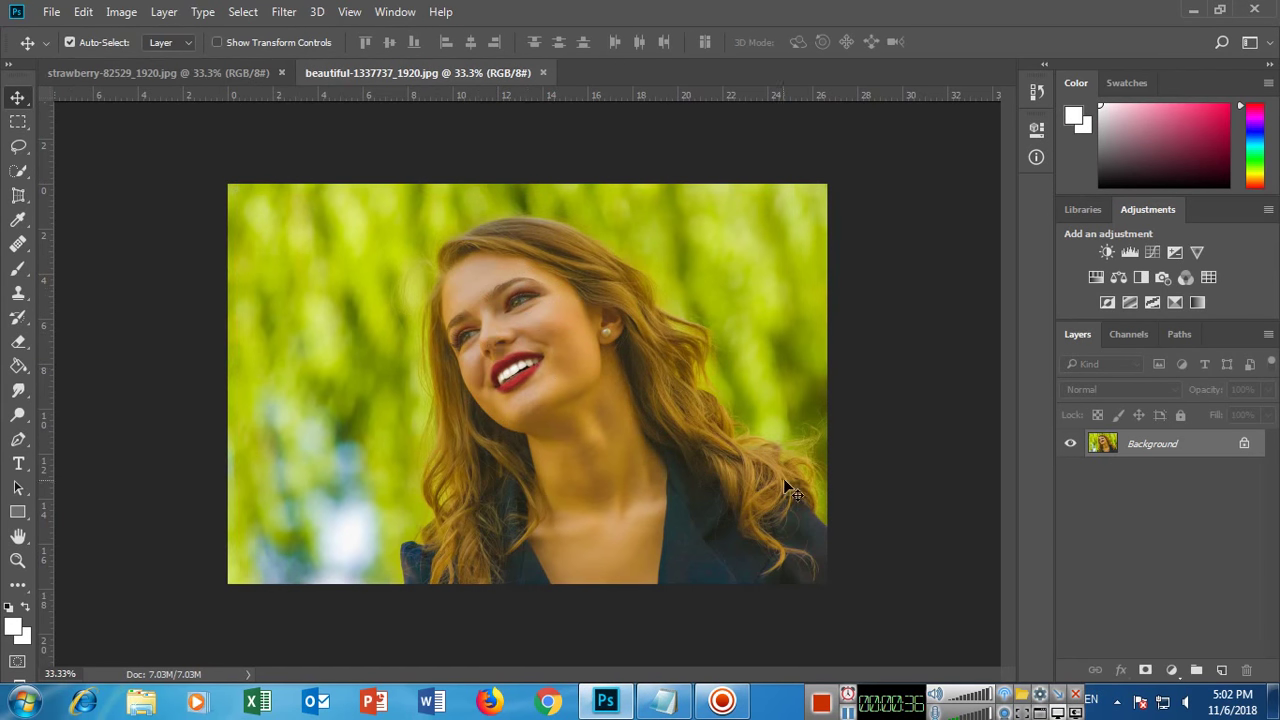
pyautogui.click(690, 705)
pyautogui.hotkey('ctrl', 'a')
# Step: Replace the note with 'Now select the lips with quick selection too' and switch back to Photoshop
pyautogui.press('Delete')
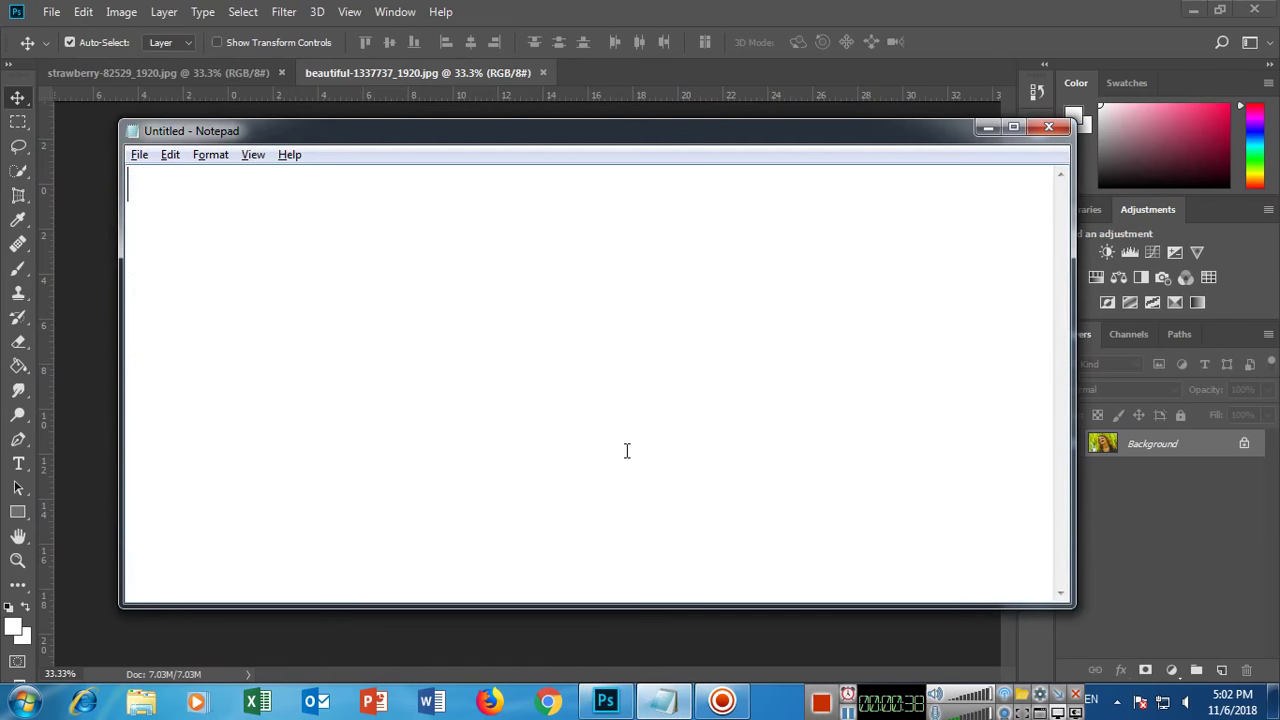
pyautogui.write('Now select the ')
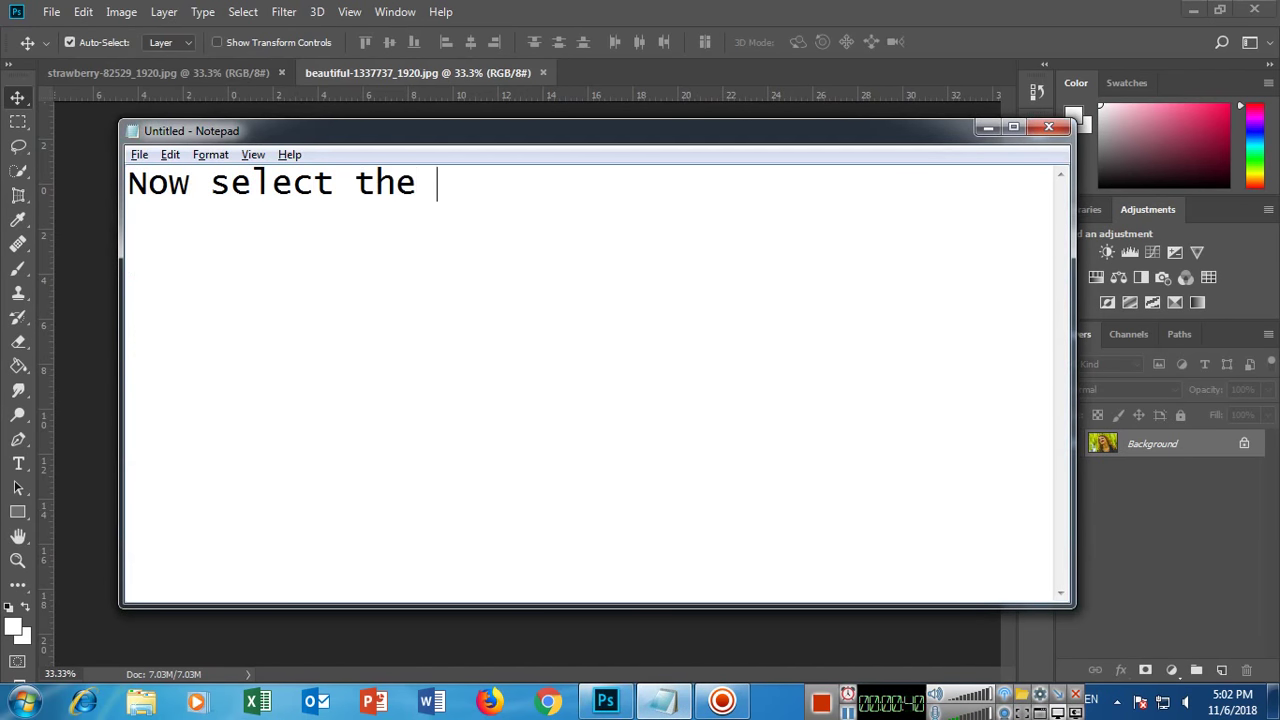
pyautogui.write('lips with')
pyautogui.press('Return')
pyautogui.write('quic')
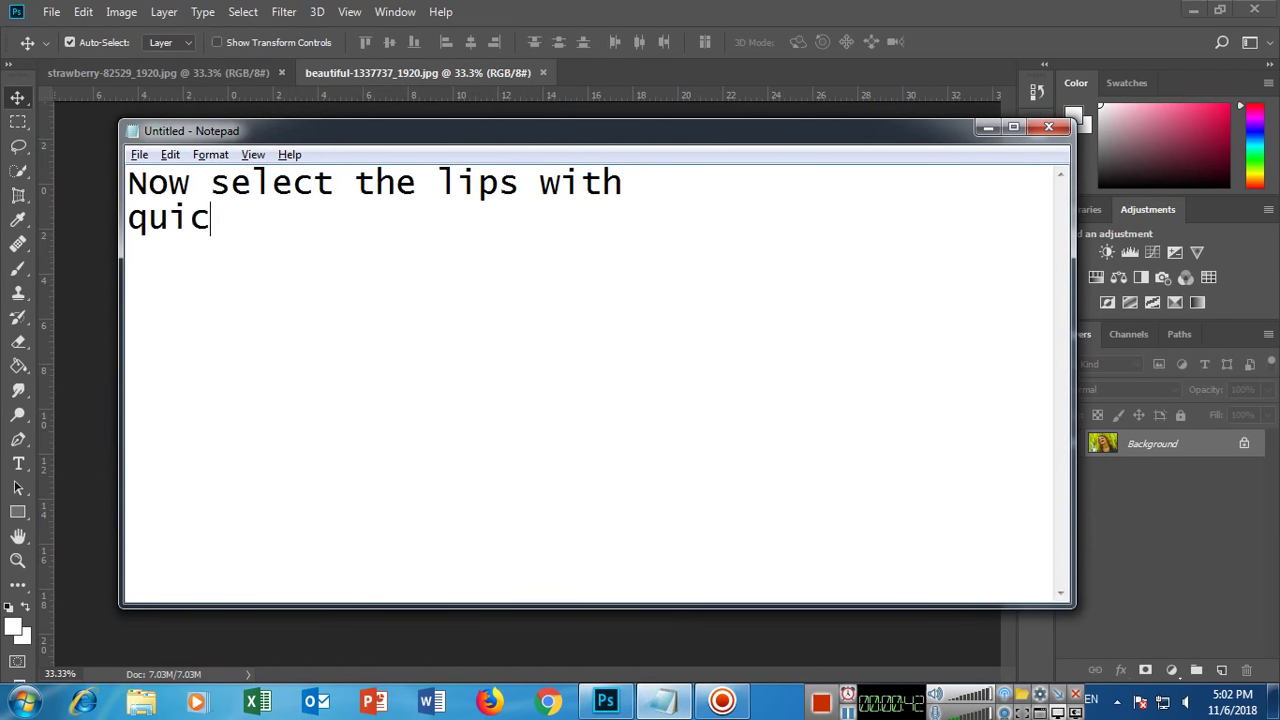
pyautogui.write('k selection tool')
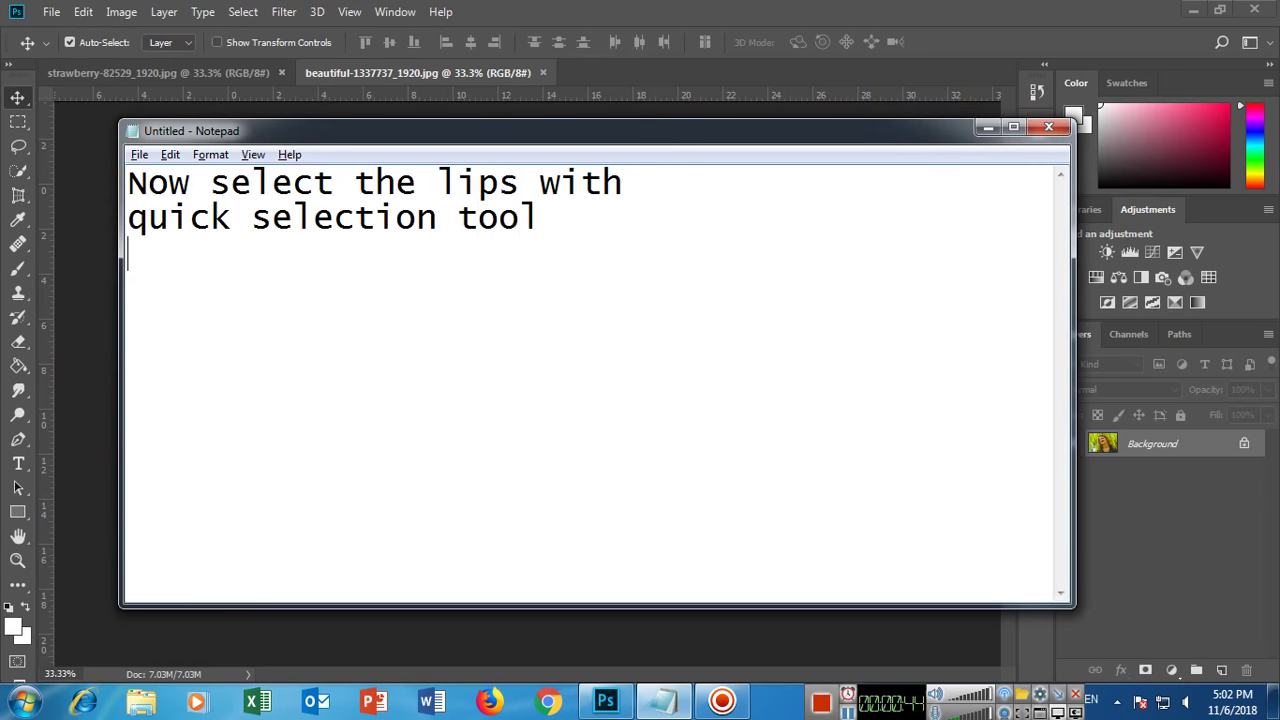
pyautogui.hotkey('alt', 'Tab')
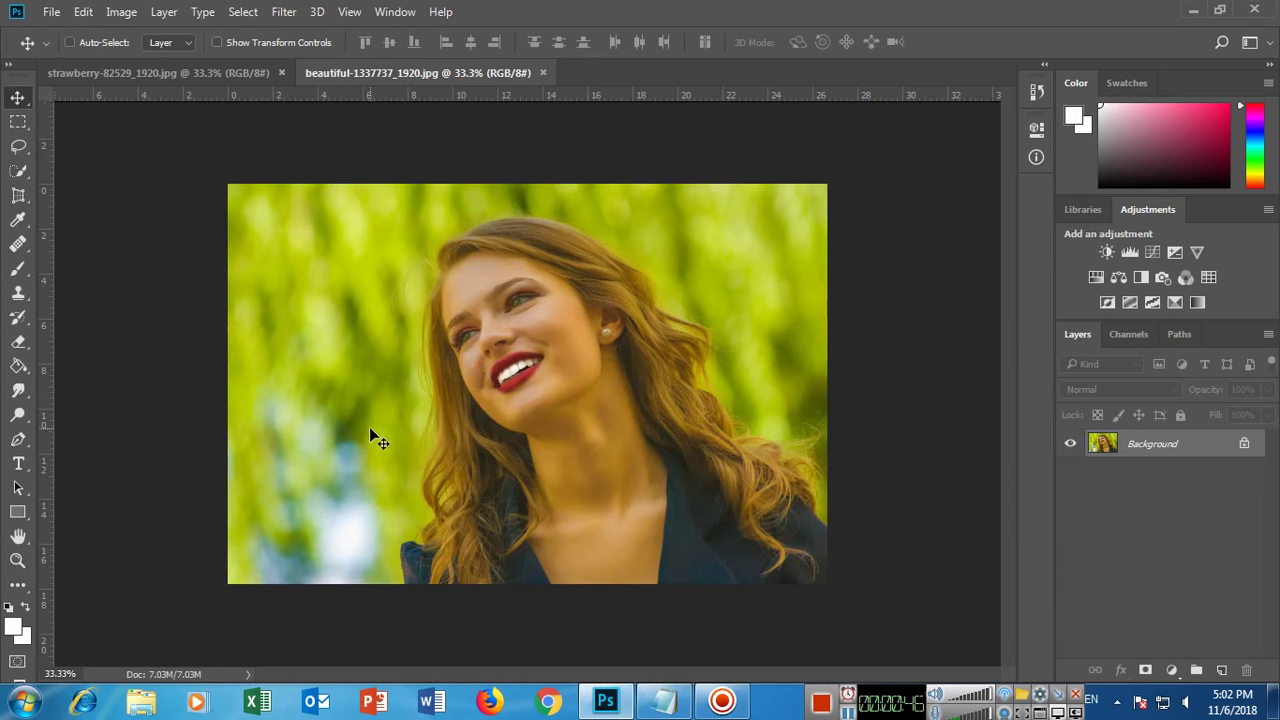
# Step: Zoom to 200% on the mouth and select the lips with the Quick Selection tool
pyautogui.hotkey('ctrl', '+')
pyautogui.hotkey('ctrl', '+')
pyautogui.hscroll(2, 365, 427)
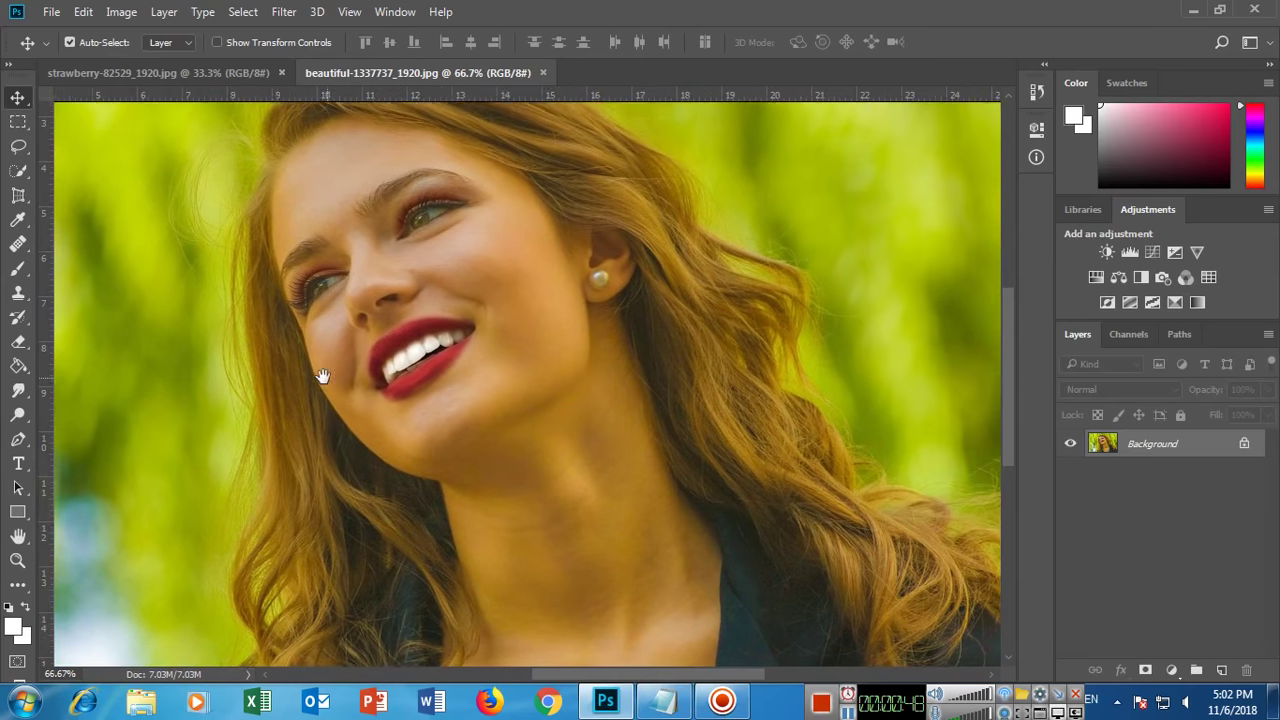
pyautogui.click(22, 172)
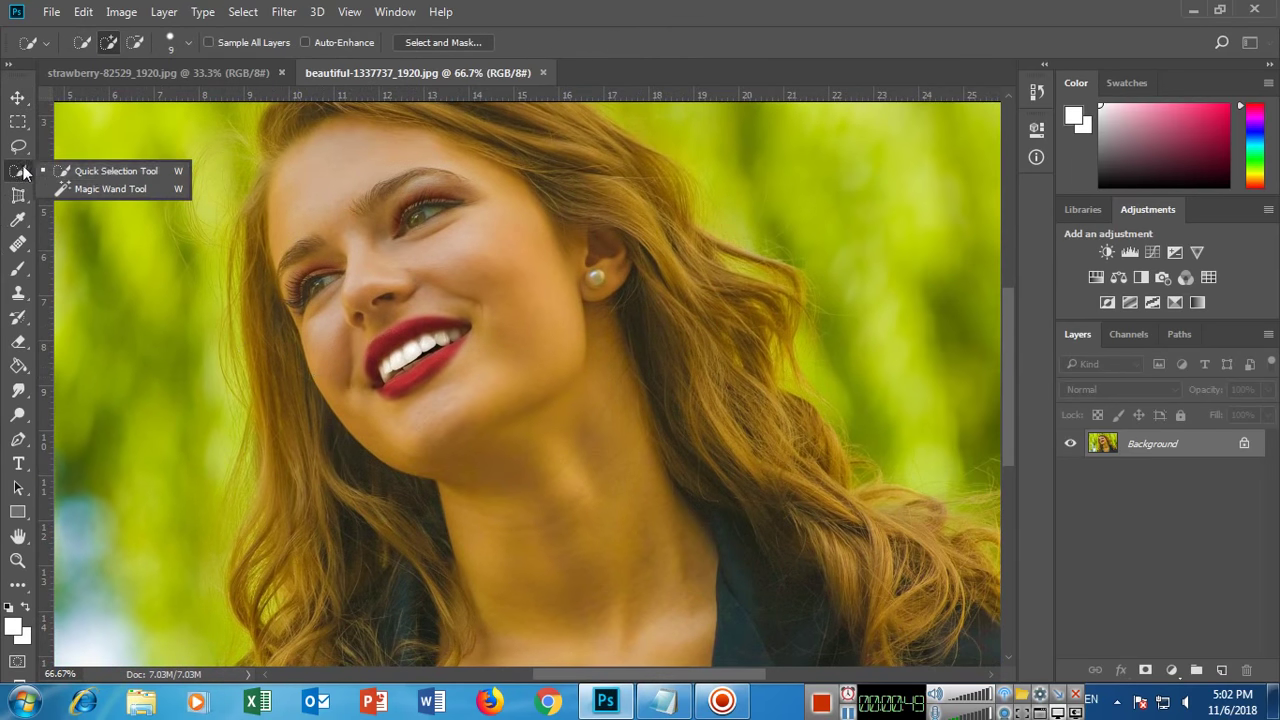
pyautogui.click(96, 170)
pyautogui.hotkey('ctrl', '+')
pyautogui.hotkey('ctrl', '+')
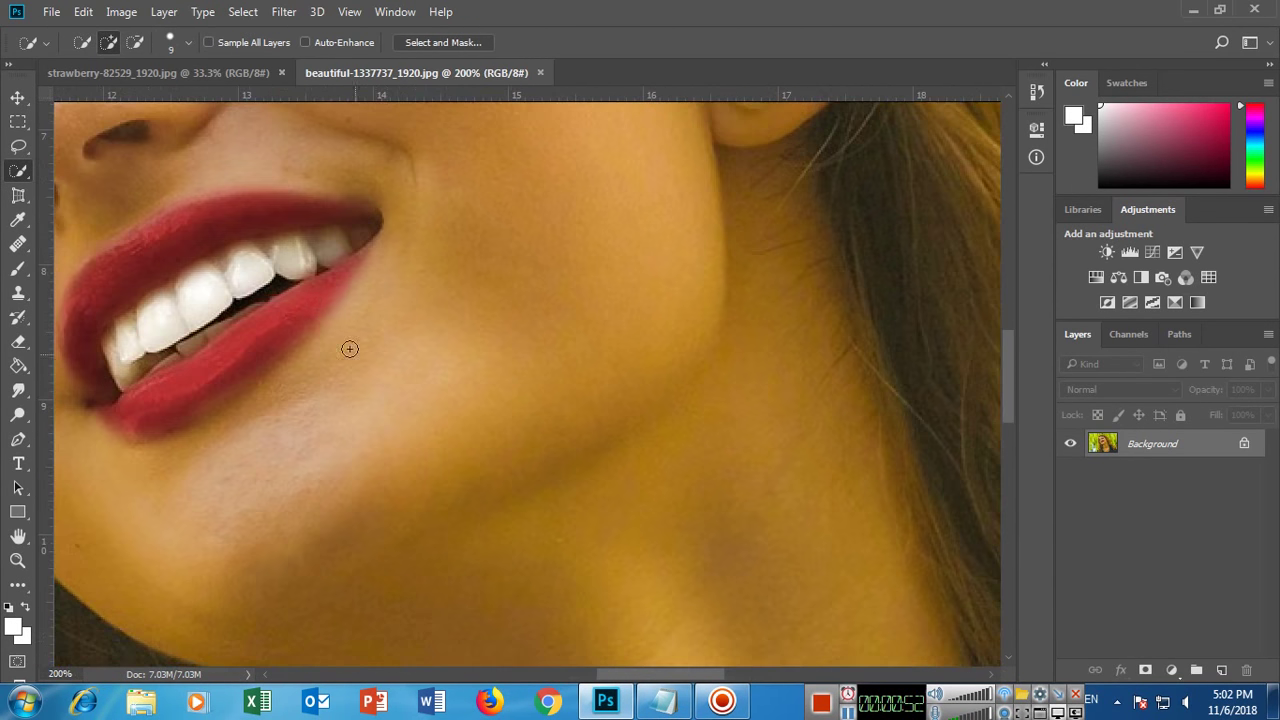
pyautogui.moveTo(349, 349); pyautogui.dragTo(533, 394)
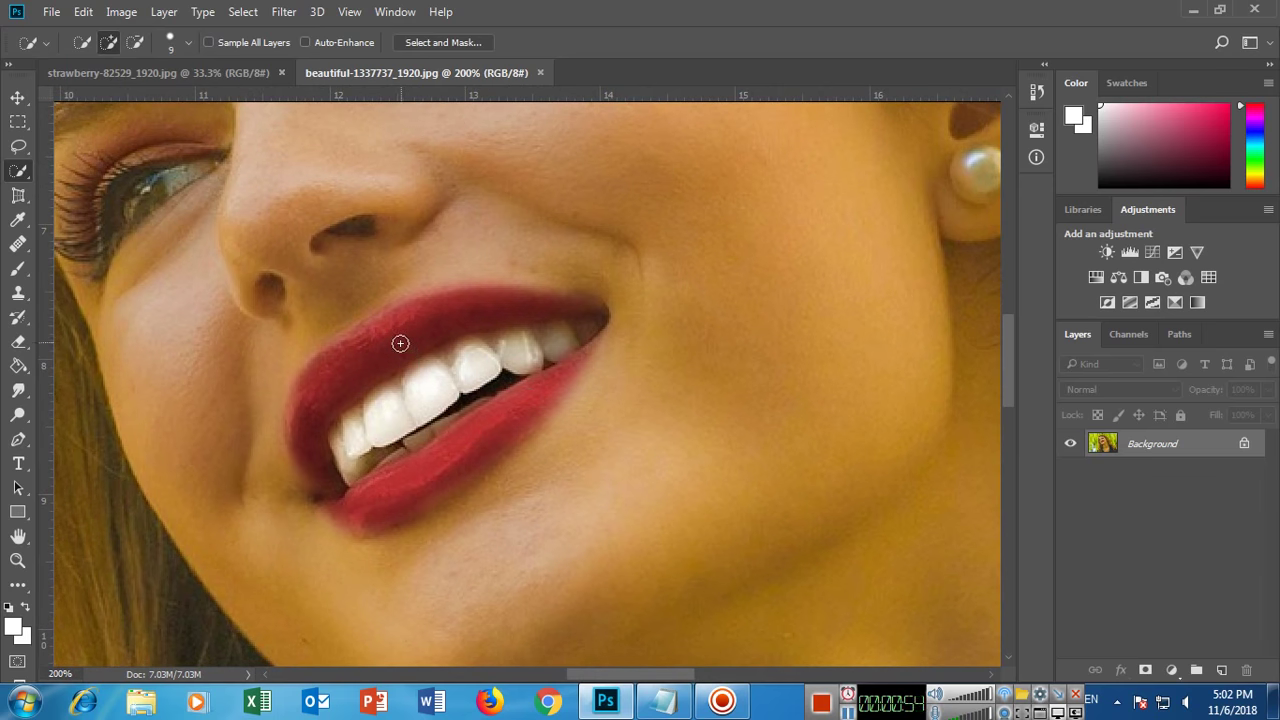
pyautogui.hotkey('ctrl', '-')
pyautogui.hotkey('ctrl', '+')
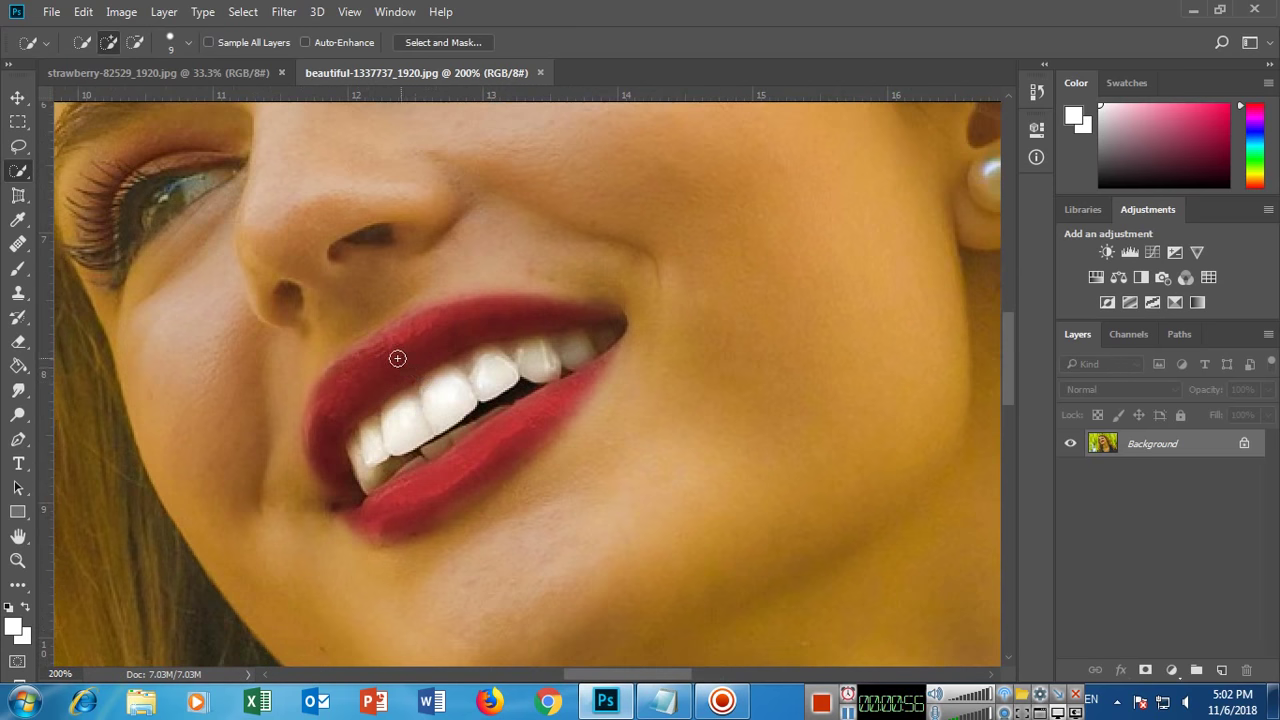
pyautogui.moveTo(374, 369)
pyautogui.mouseDown()
pyautogui.moveTo(349, 411)
pyautogui.moveTo(395, 350)
pyautogui.moveTo(457, 323)
pyautogui.moveTo(540, 323)
pyautogui.moveTo(560, 375)
pyautogui.moveTo(434, 491)
pyautogui.moveTo(403, 351)
pyautogui.moveTo(374, 349)
pyautogui.moveTo(309, 414)
pyautogui.moveTo(326, 470)
pyautogui.mouseUp()
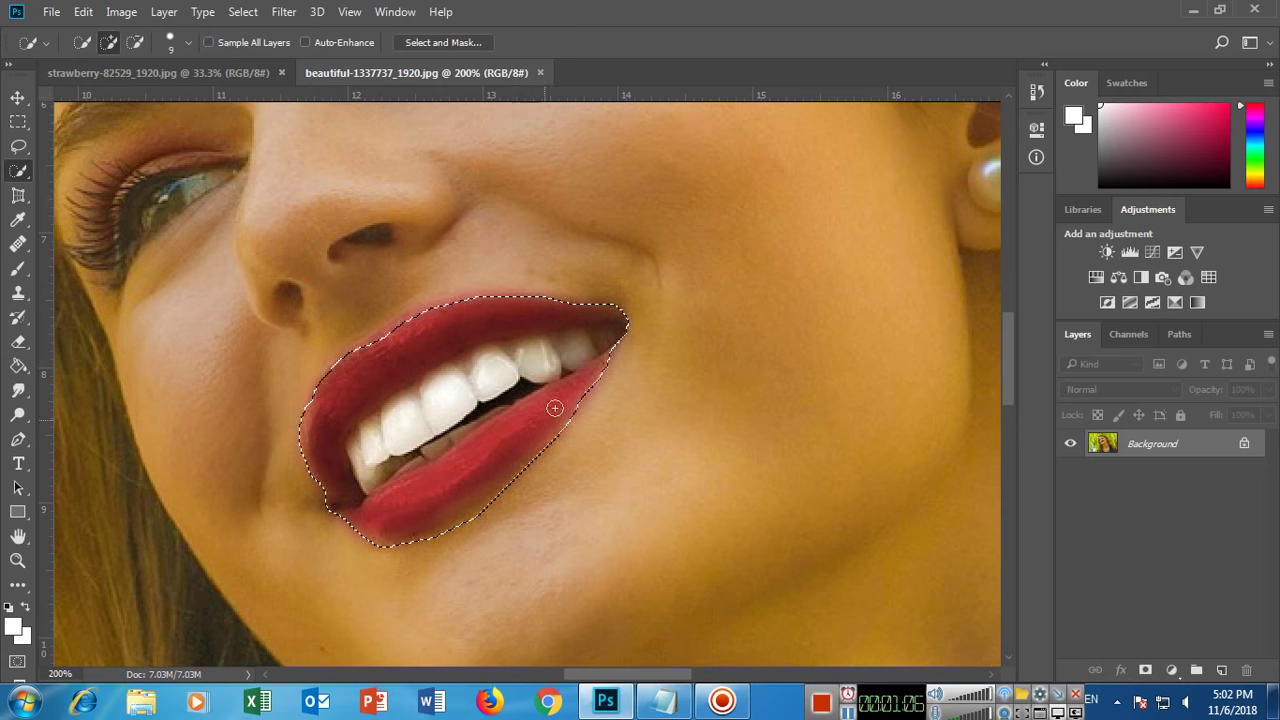
# Step: Subtract the upper teeth from the lip selection
pyautogui.keyDown('alt'); pyautogui.click(470, 388); pyautogui.keyUp('alt')
pyautogui.moveTo(470, 388); pyautogui.dragTo(430, 416)
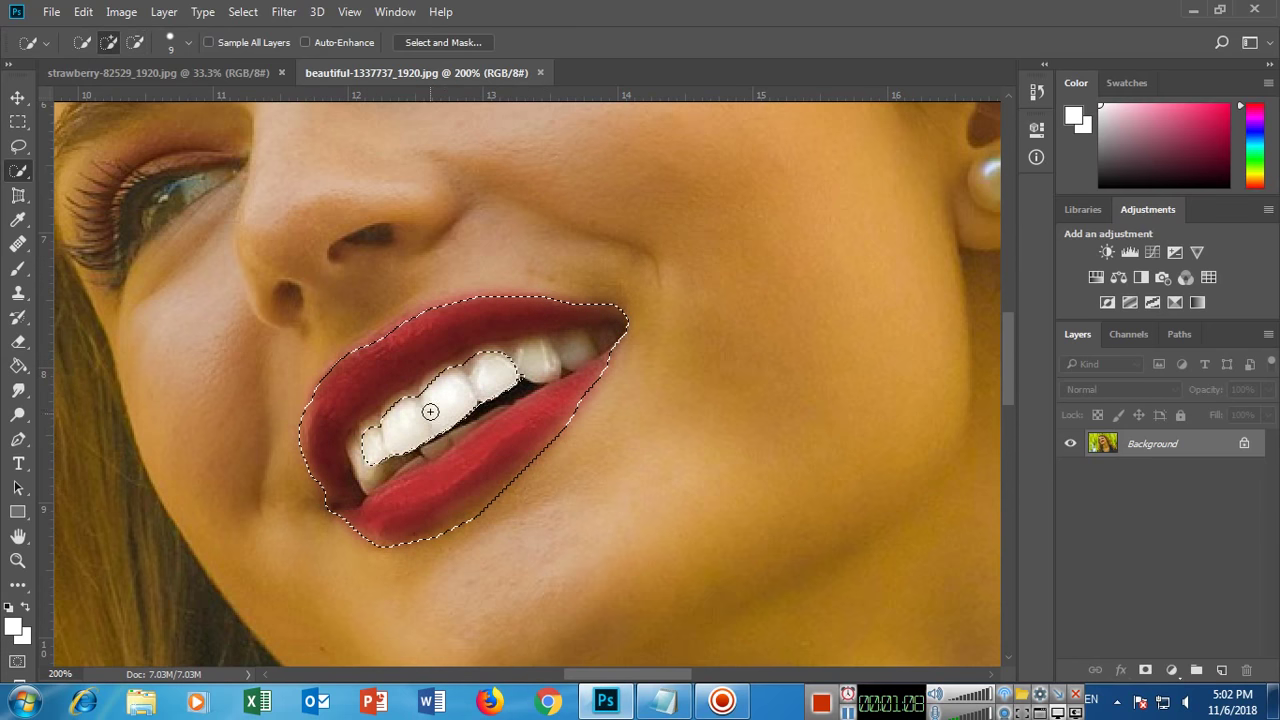
pyautogui.hotkey('ctrl', '0')
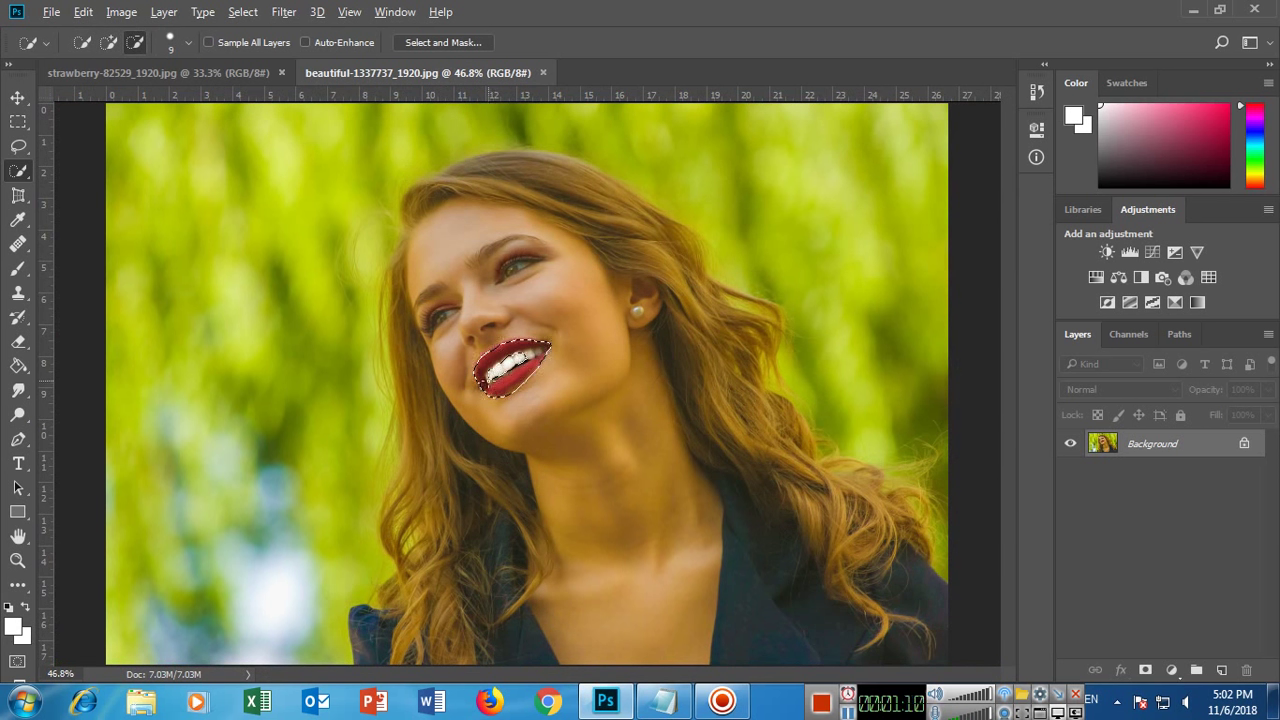
pyautogui.keyDown('alt'); pyautogui.click(493, 376); pyautogui.keyUp('alt')
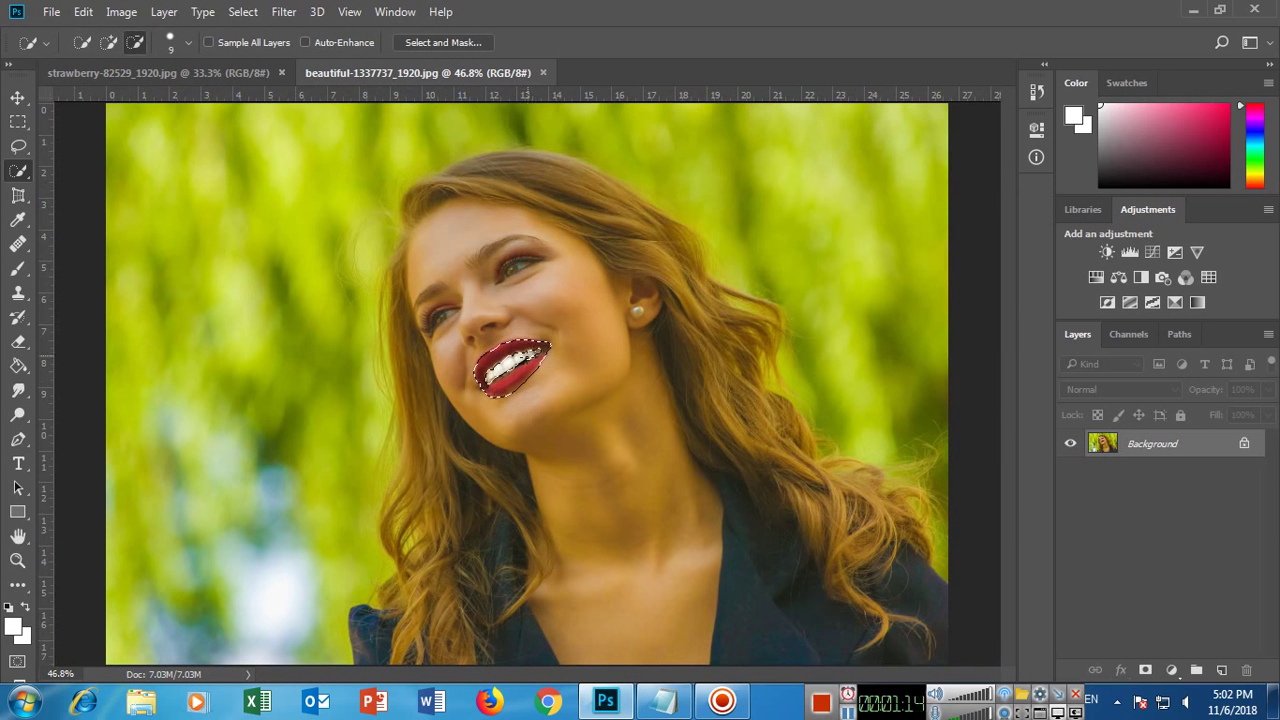
pyautogui.keyDown('alt'); pyautogui.scroll(2, 536, 388); pyautogui.keyUp('alt')
pyautogui.keyDown('alt'); pyautogui.scroll(2, 536, 388); pyautogui.keyUp('alt')
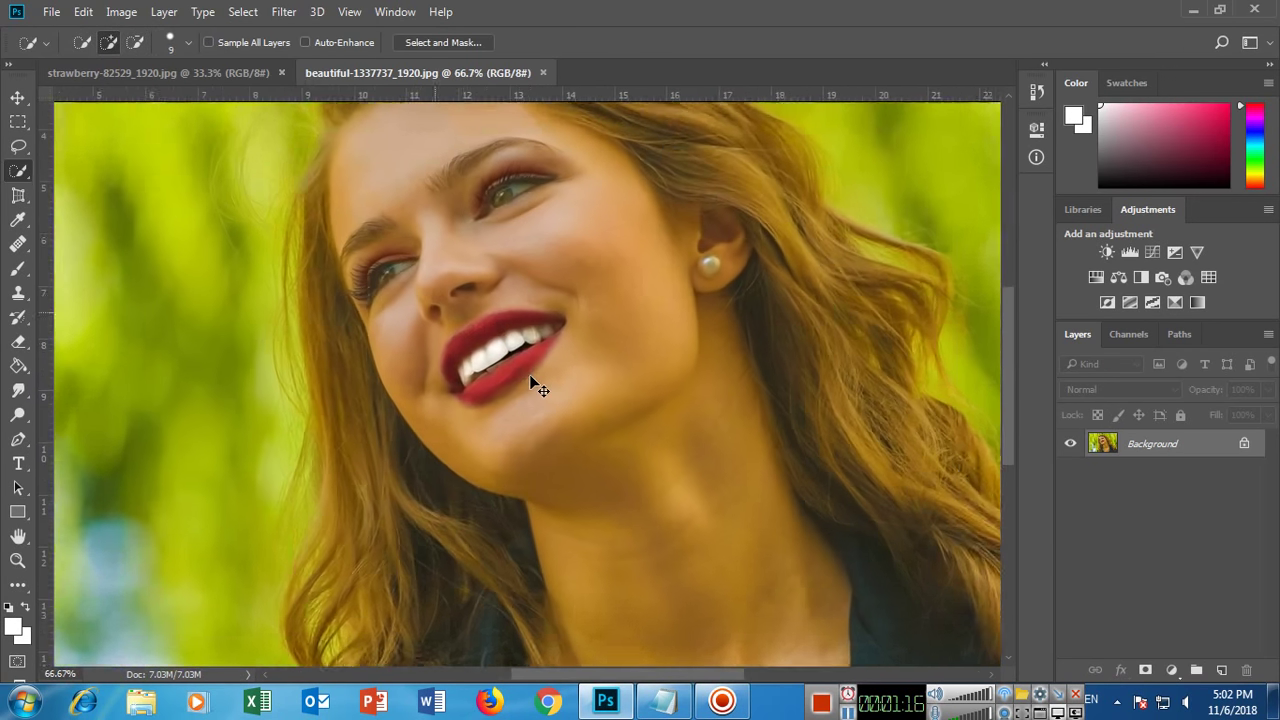
pyautogui.keyDown('alt'); pyautogui.scroll(1, 536, 388); pyautogui.keyUp('alt')
pyautogui.moveTo(502, 346); pyautogui.dragTo(451, 376)
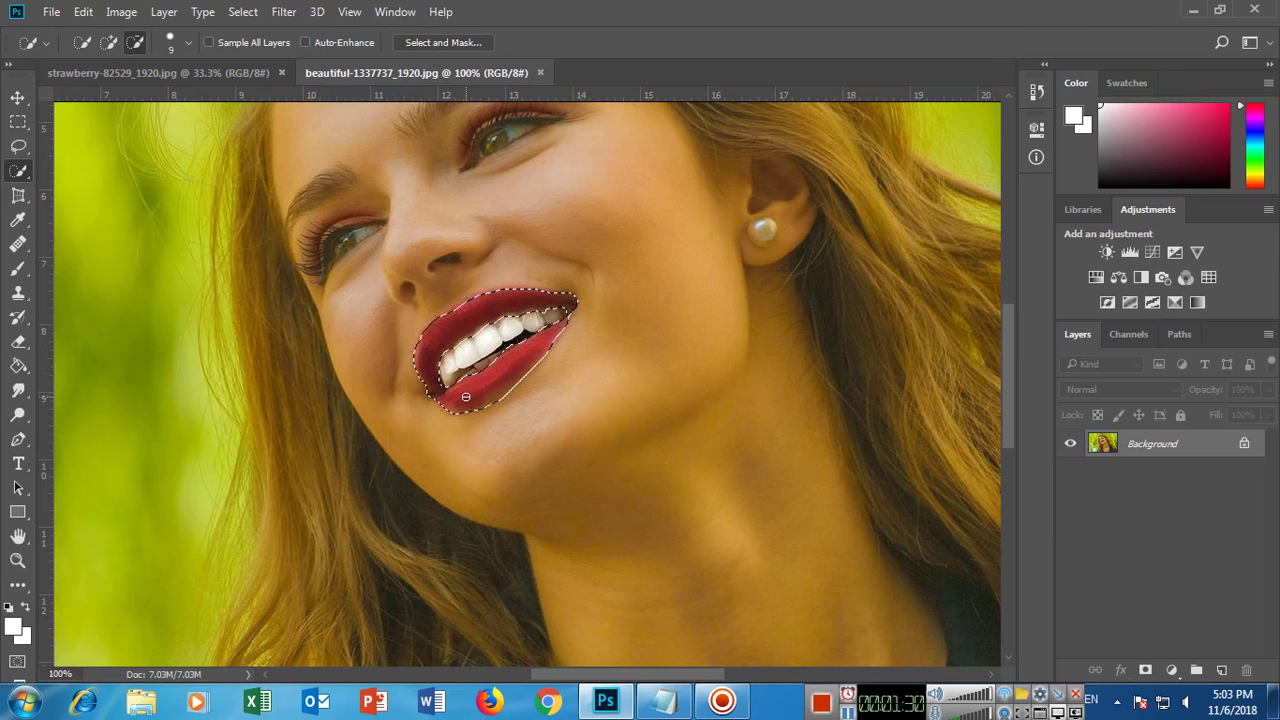
pyautogui.press('alt')
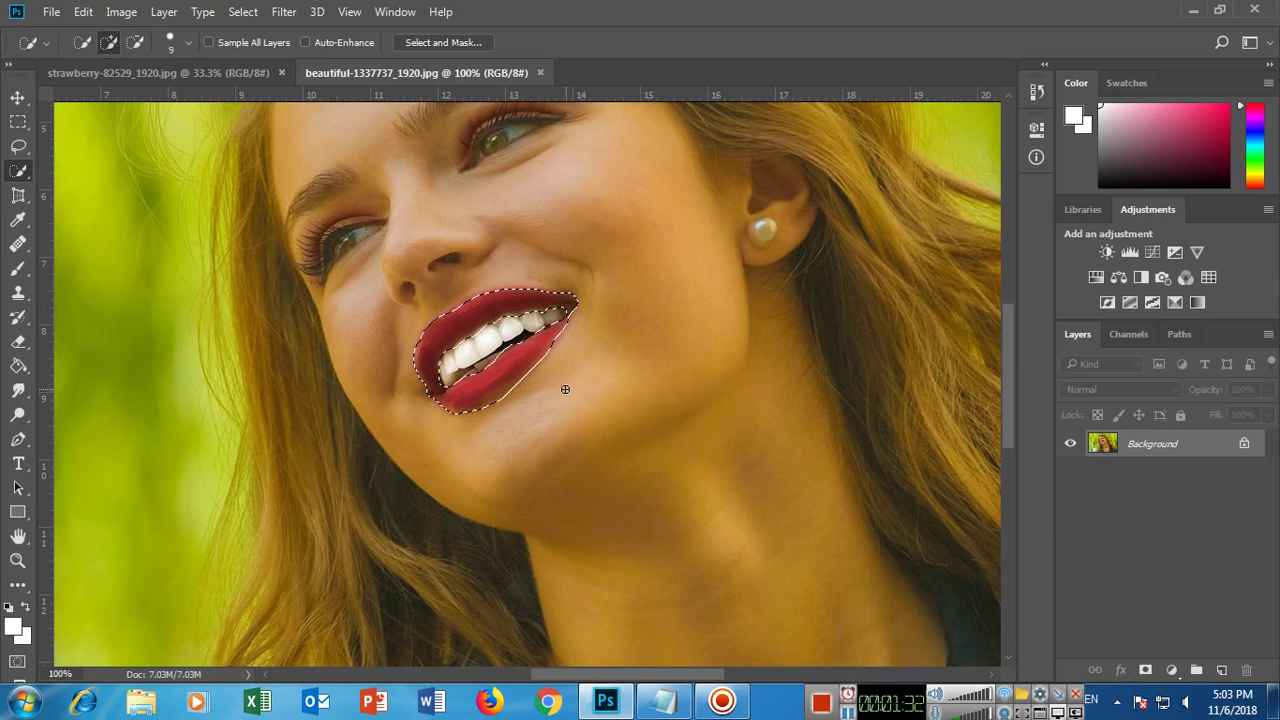
pyautogui.click(664, 700)
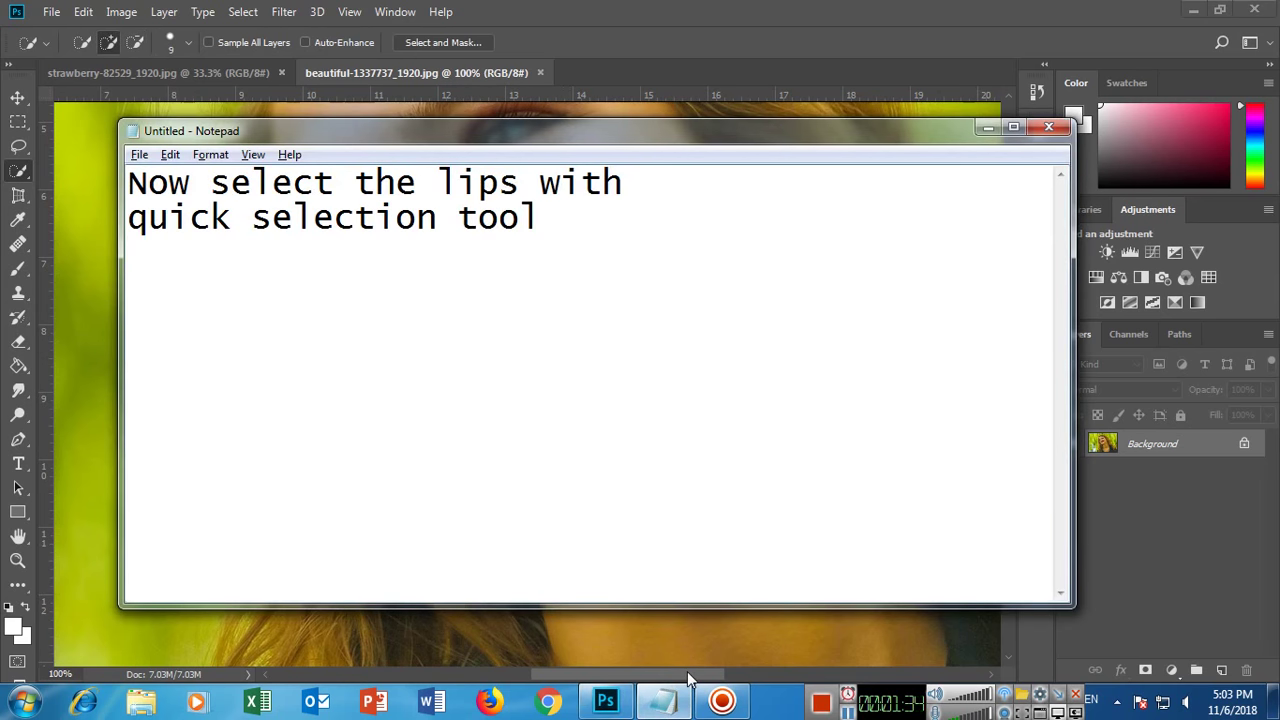
# Step: Replace the note with 'Now apply hue/saturation' and minimise Notepad
pyautogui.hotkey('ctrl', 'a')
pyautogui.press('BackSpace')
pyautogui.write('Now ')
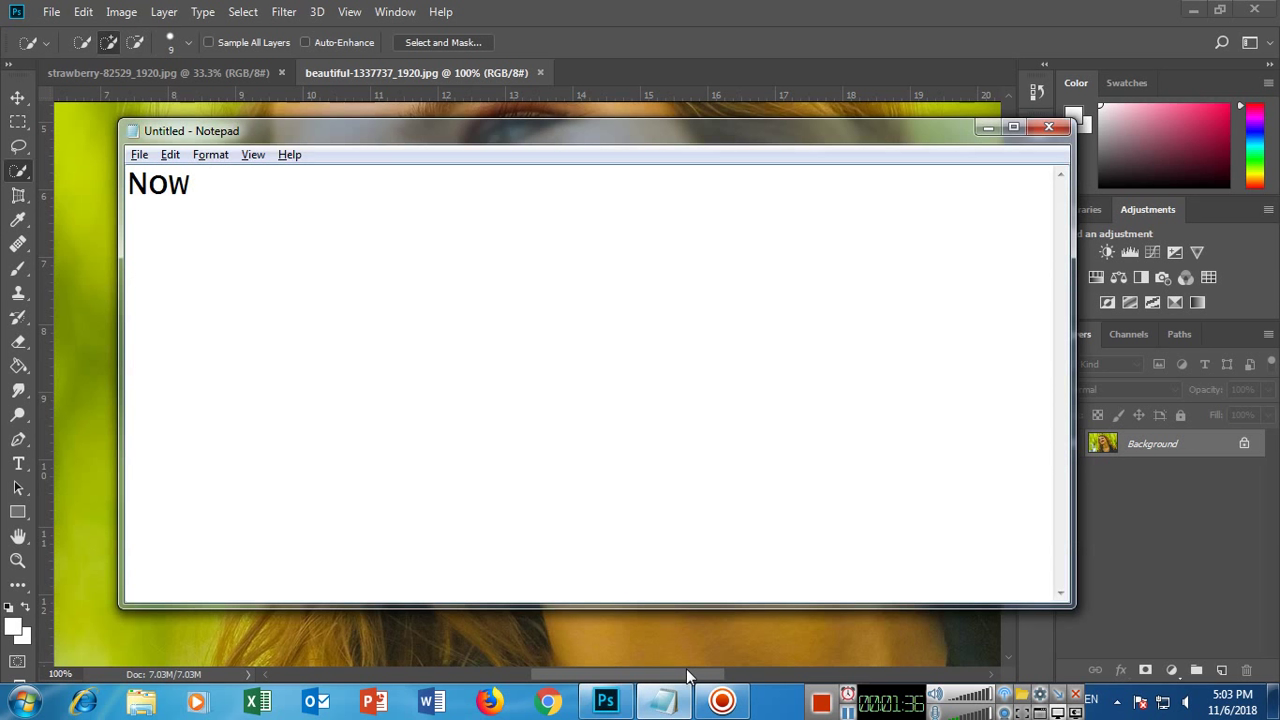
pyautogui.write('app')
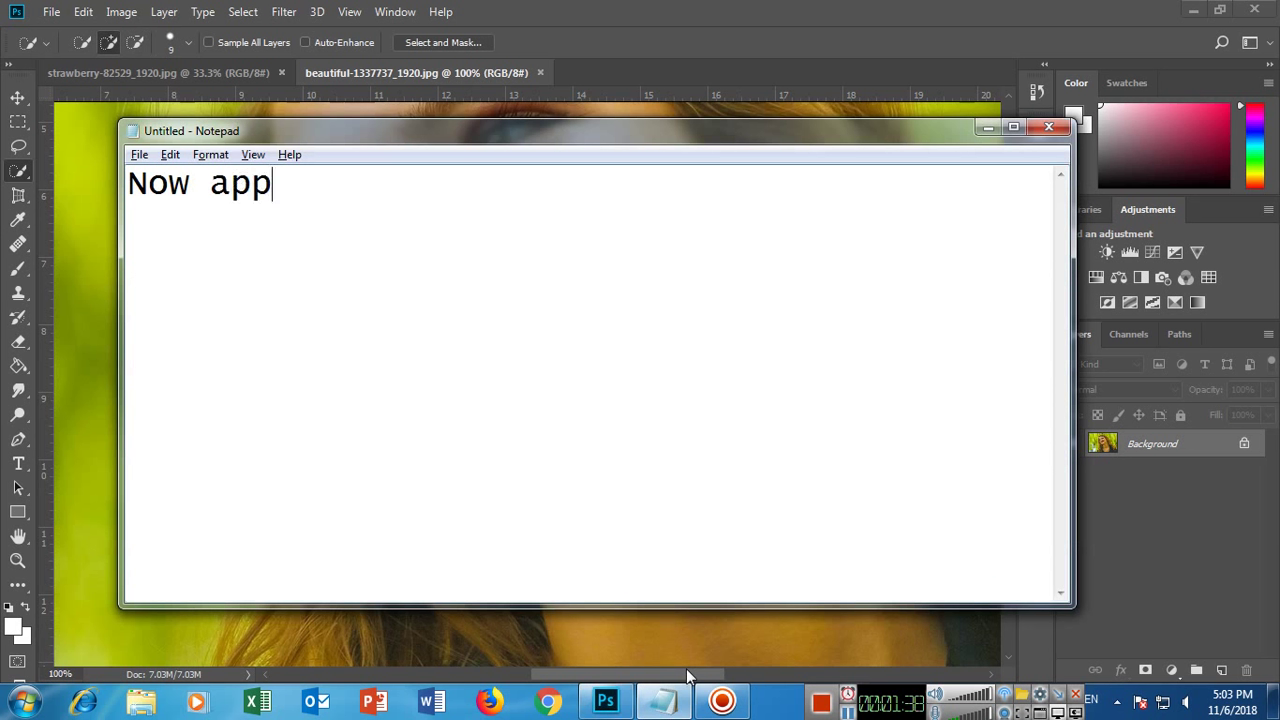
pyautogui.write('ly hue/s')
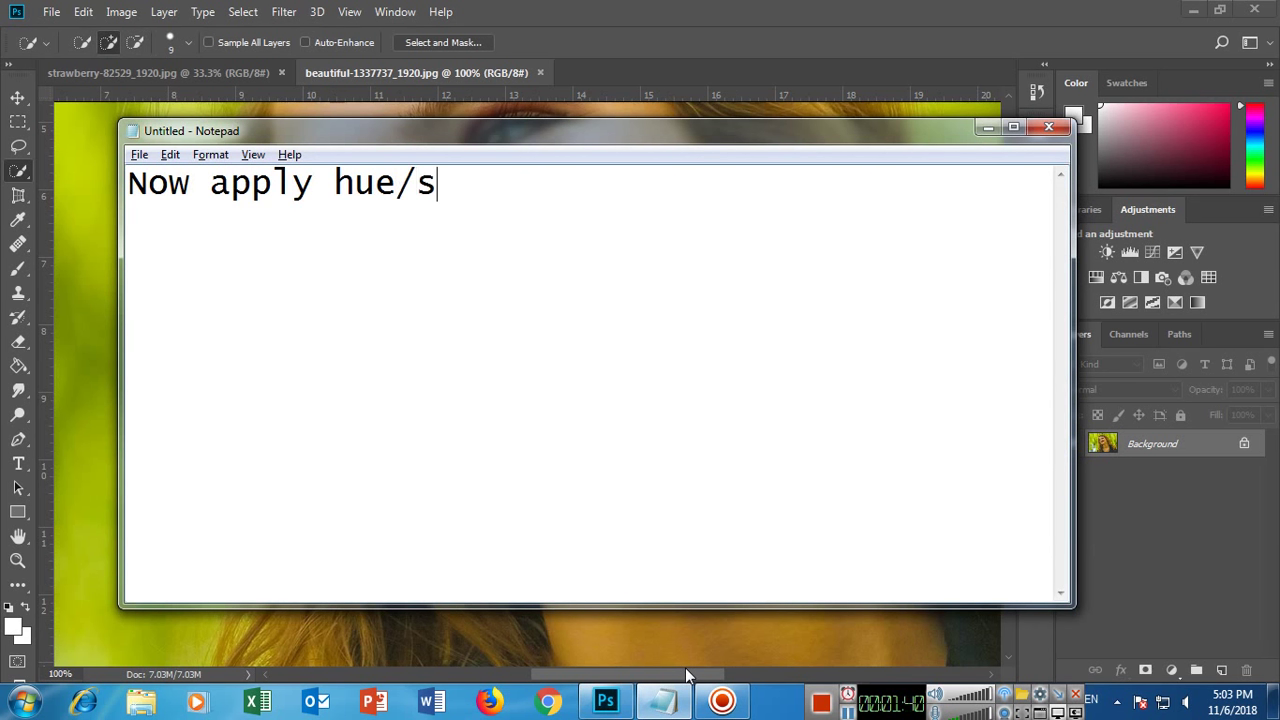
pyautogui.write('aturation')
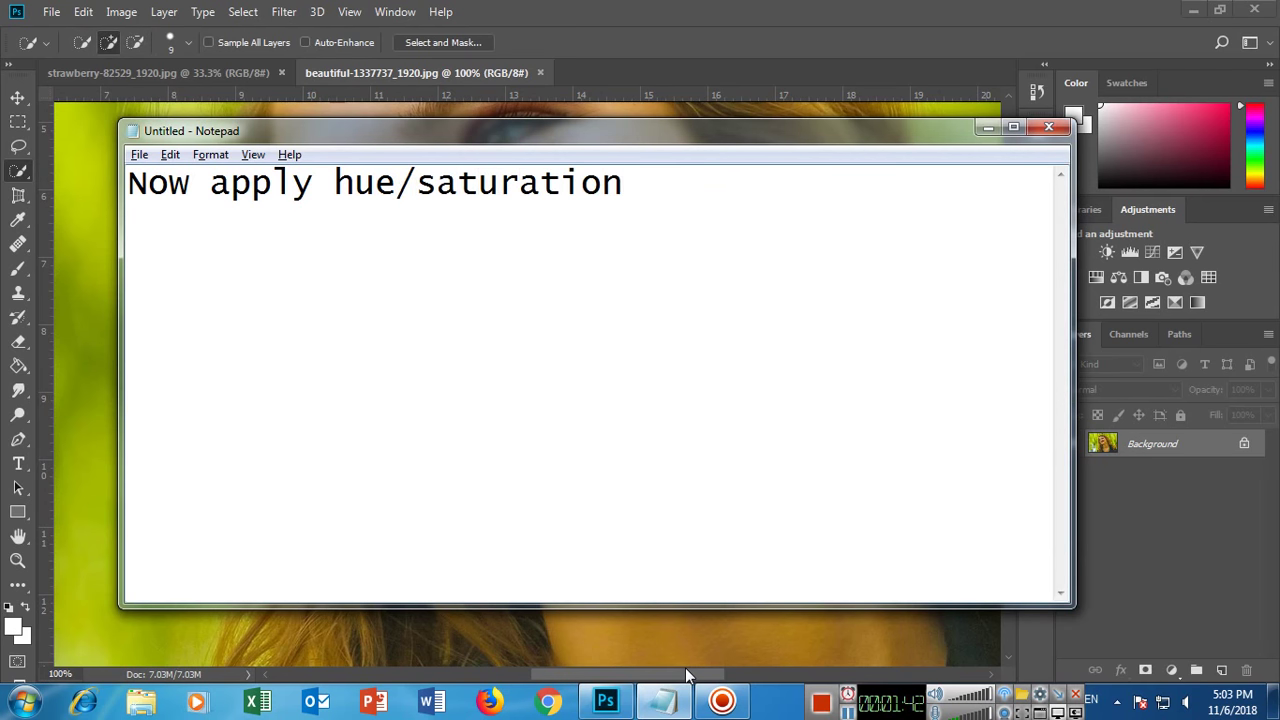
pyautogui.click(663, 700)
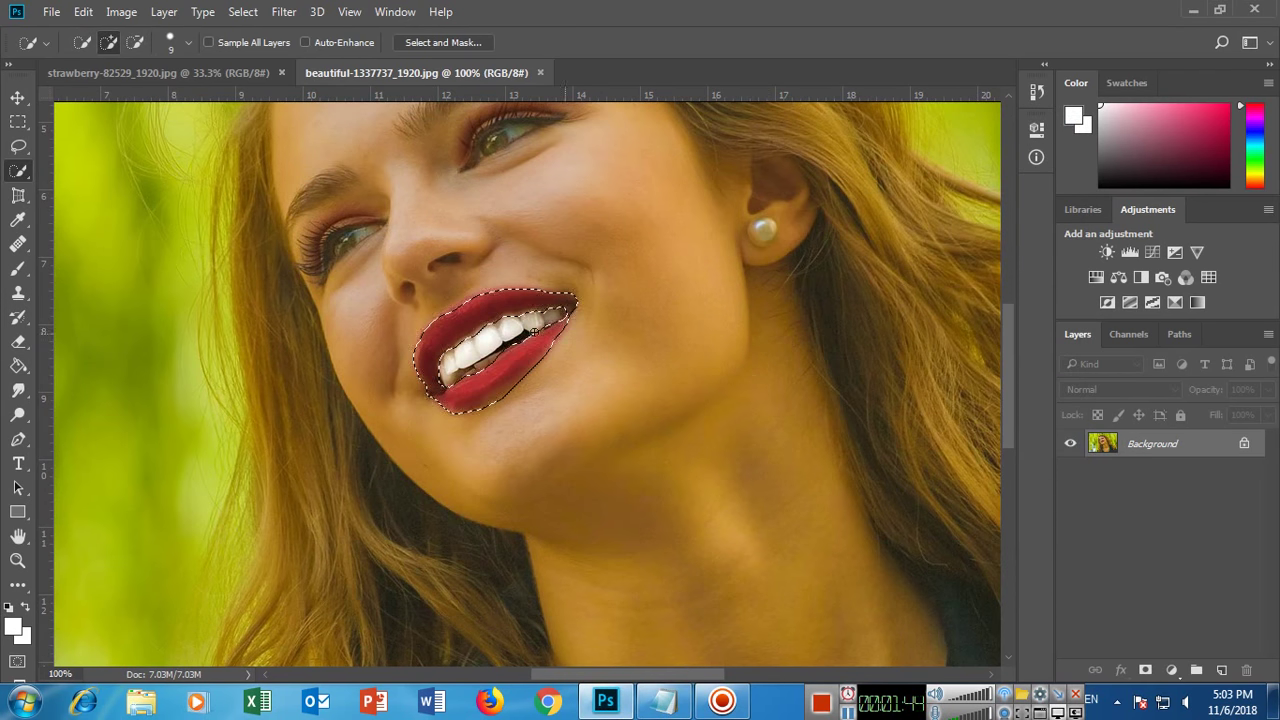
# Step: Add a Hue/Saturation adjustment on the lips with Hue +6 and collapse its Properties panel
pyautogui.click(1094, 279)
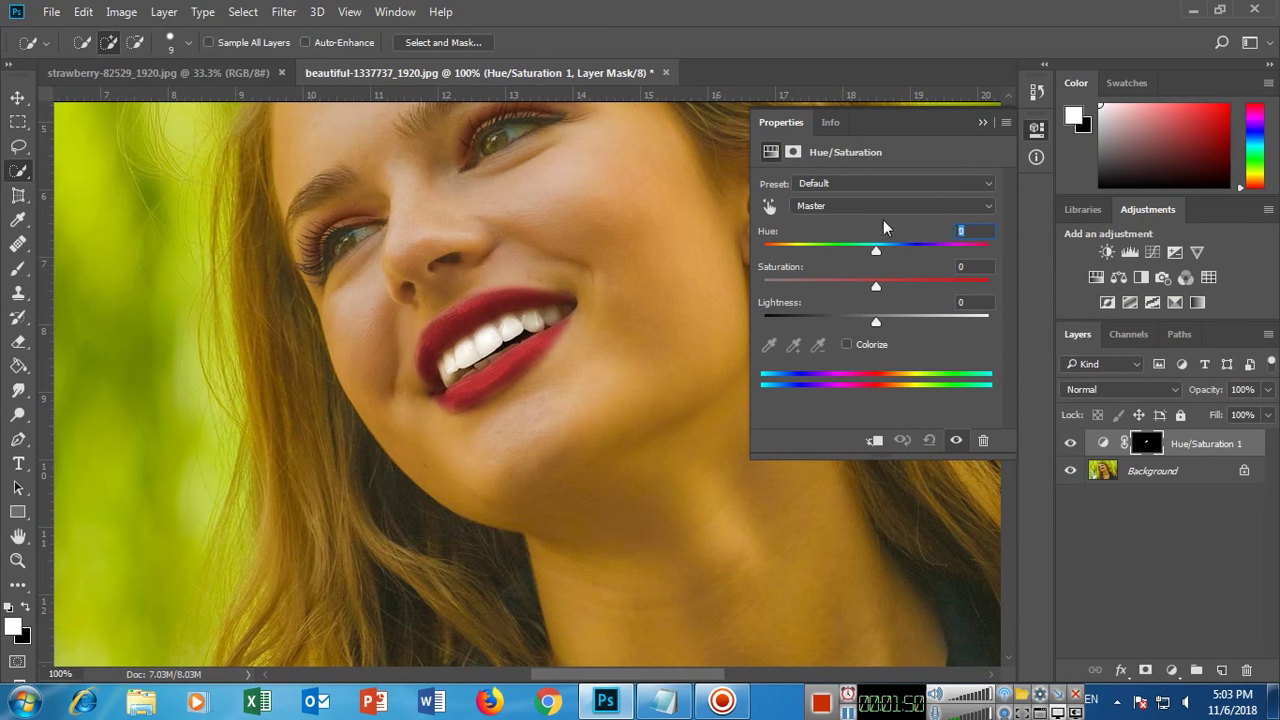
pyautogui.press('Up')
pyautogui.press('Up')
pyautogui.press('Up')
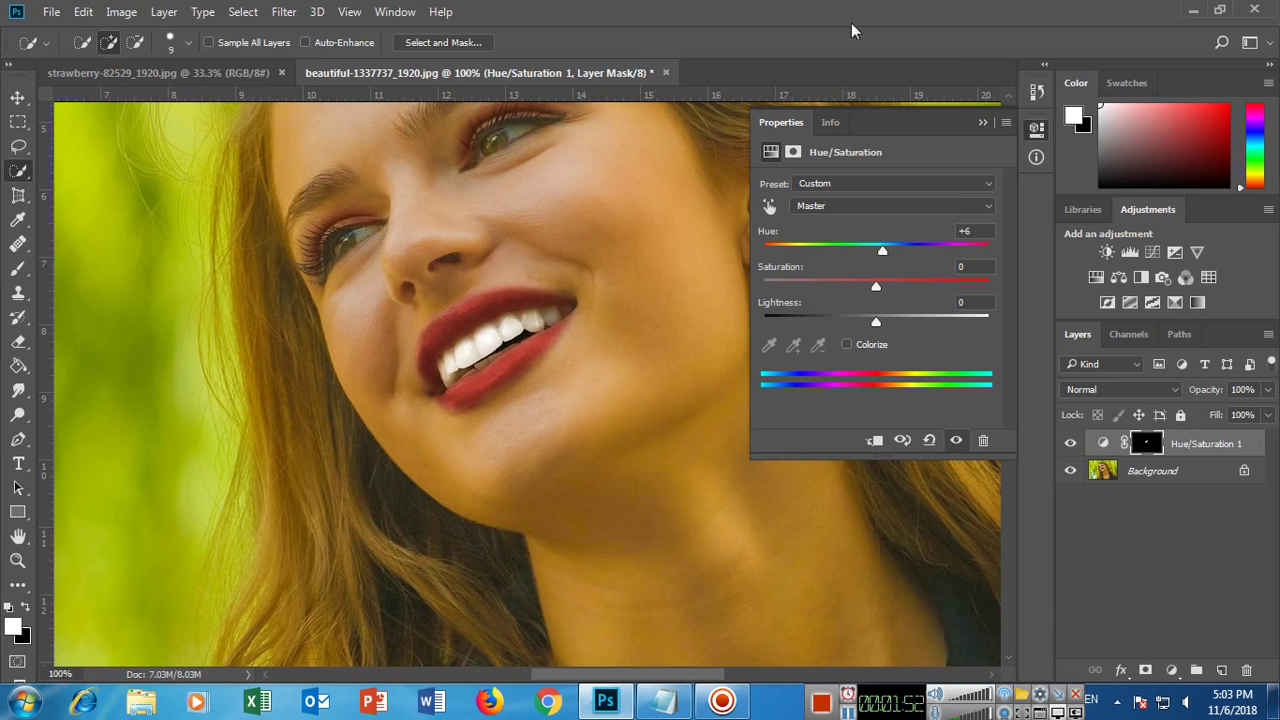
pyautogui.click(980, 123)
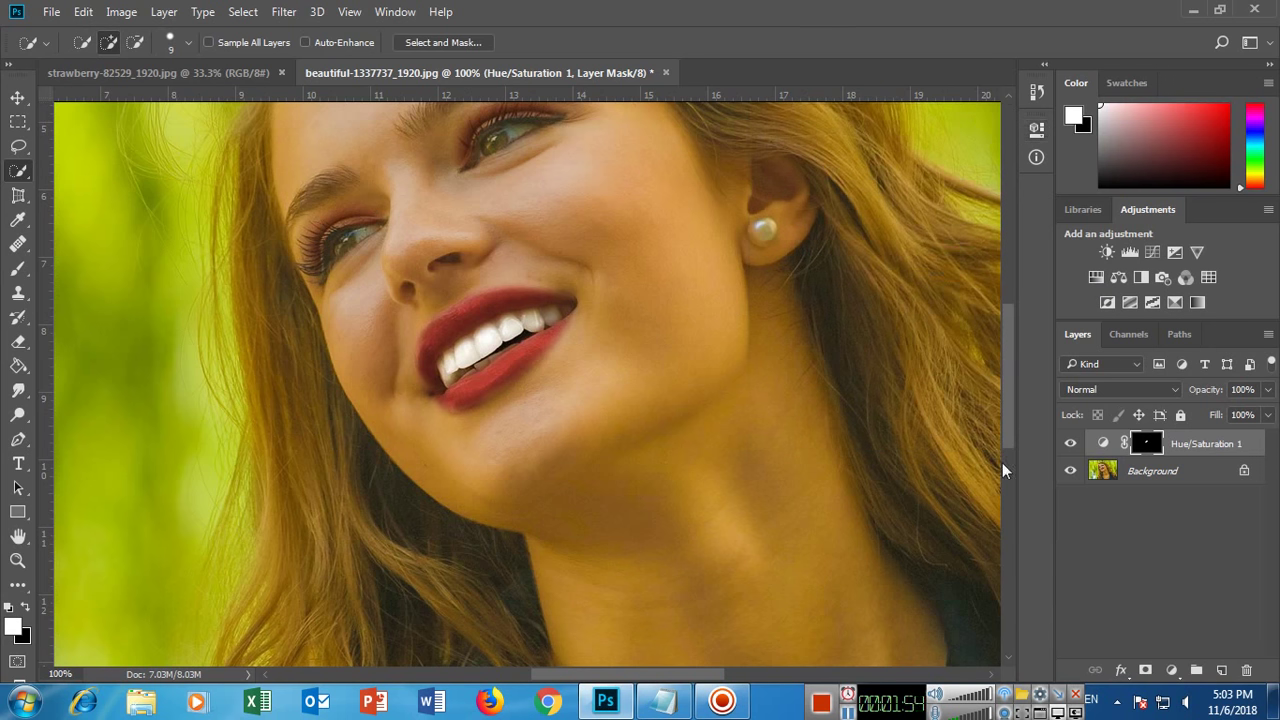
# Step: Replace the note with 'now open the strawberry image and select a part'
pyautogui.click(663, 701)
pyautogui.hotkey('ctrl', 'a')
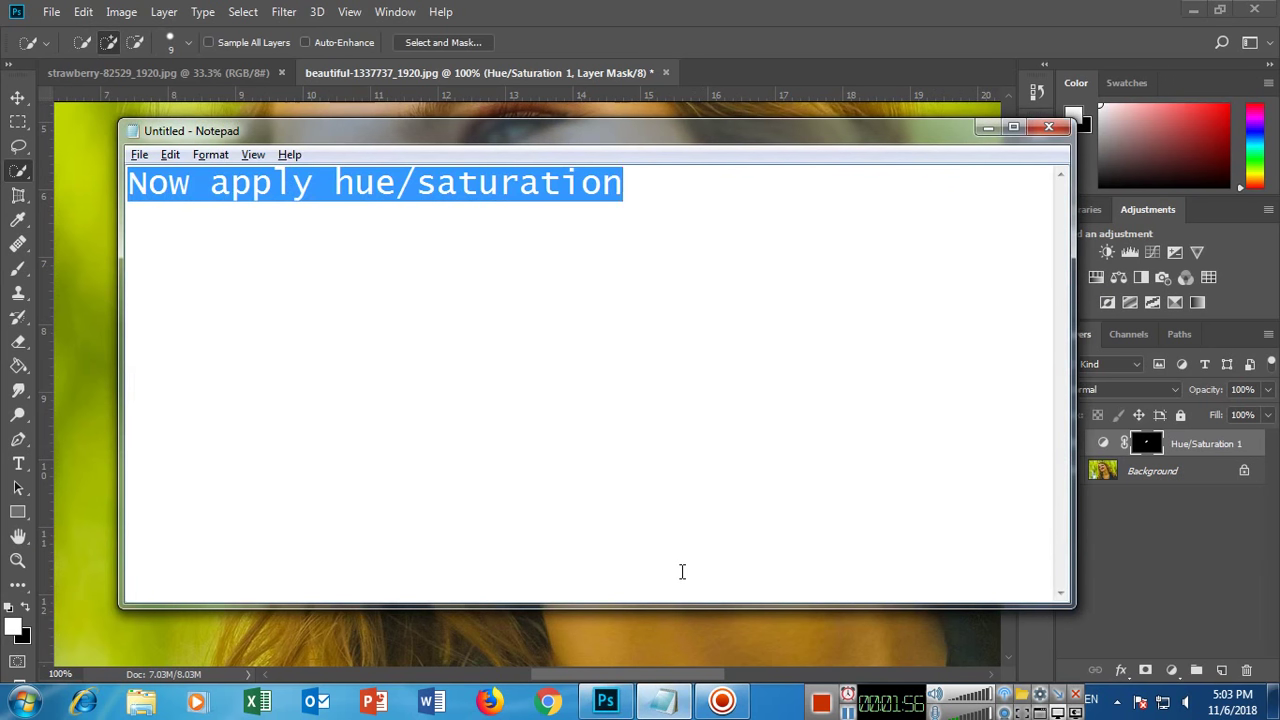
pyautogui.write('nowq  o')
pyautogui.press('BackSpace')
pyautogui.press('BackSpace')
pyautogui.press('BackSpace')
pyautogui.write('open the strawberry im age')
pyautogui.press('BackSpace')
pyautogui.press('BackSpace')
pyautogui.press('BackSpace')
pyautogui.press('BackSpace')
pyautogui.write('a')
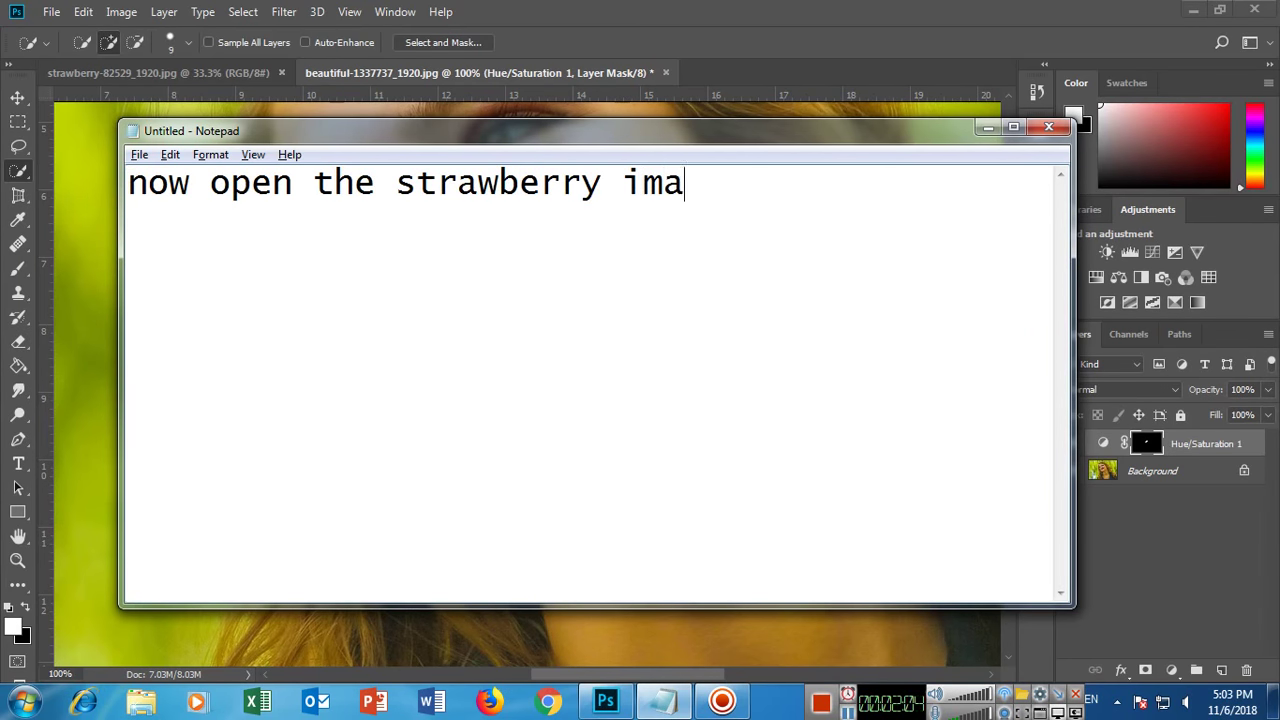
pyautogui.write('ge')
pyautogui.press('Return')
pyautogui.write('and select a')
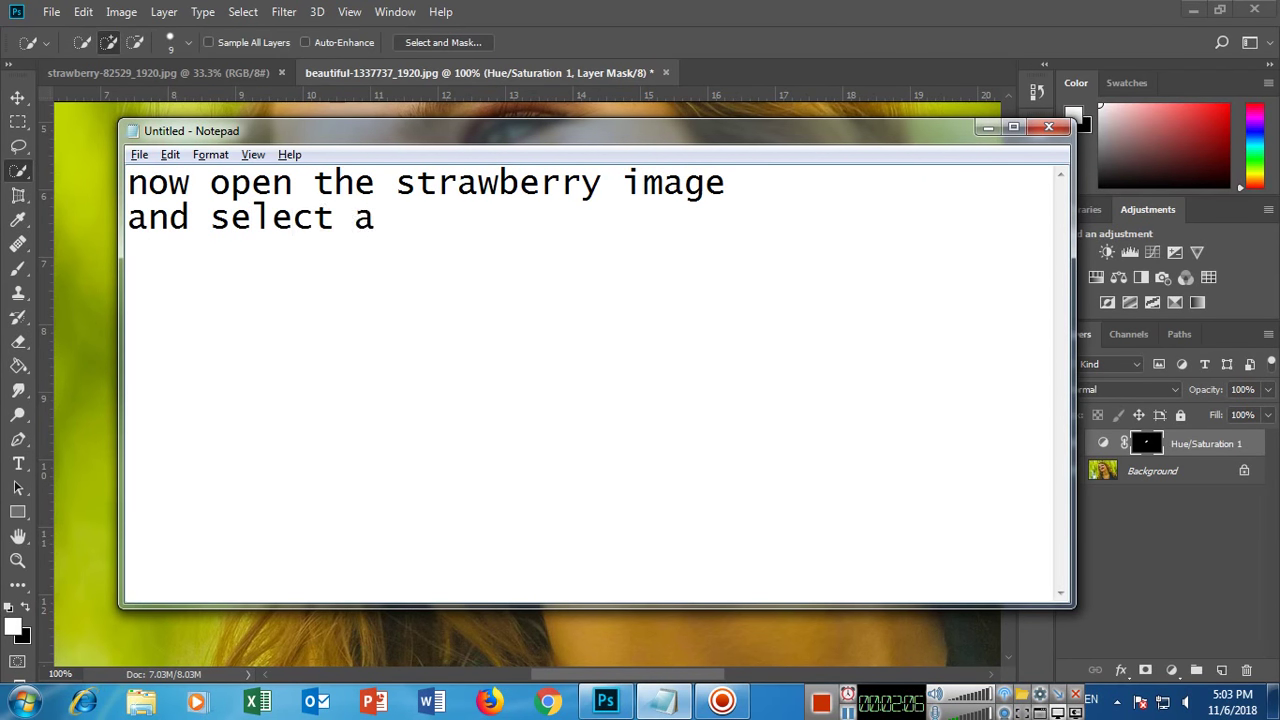
pyautogui.write(' part')
# Step: Switch to the strawberry document and start lassoing part of its surface
pyautogui.click(157, 72)
pyautogui.click(18, 145)
pyautogui.moveTo(540, 252)
pyautogui.mouseDown()
pyautogui.moveTo(402, 328)
pyautogui.moveTo(340, 418)
pyautogui.moveTo(345, 476)
pyautogui.mouseUp()
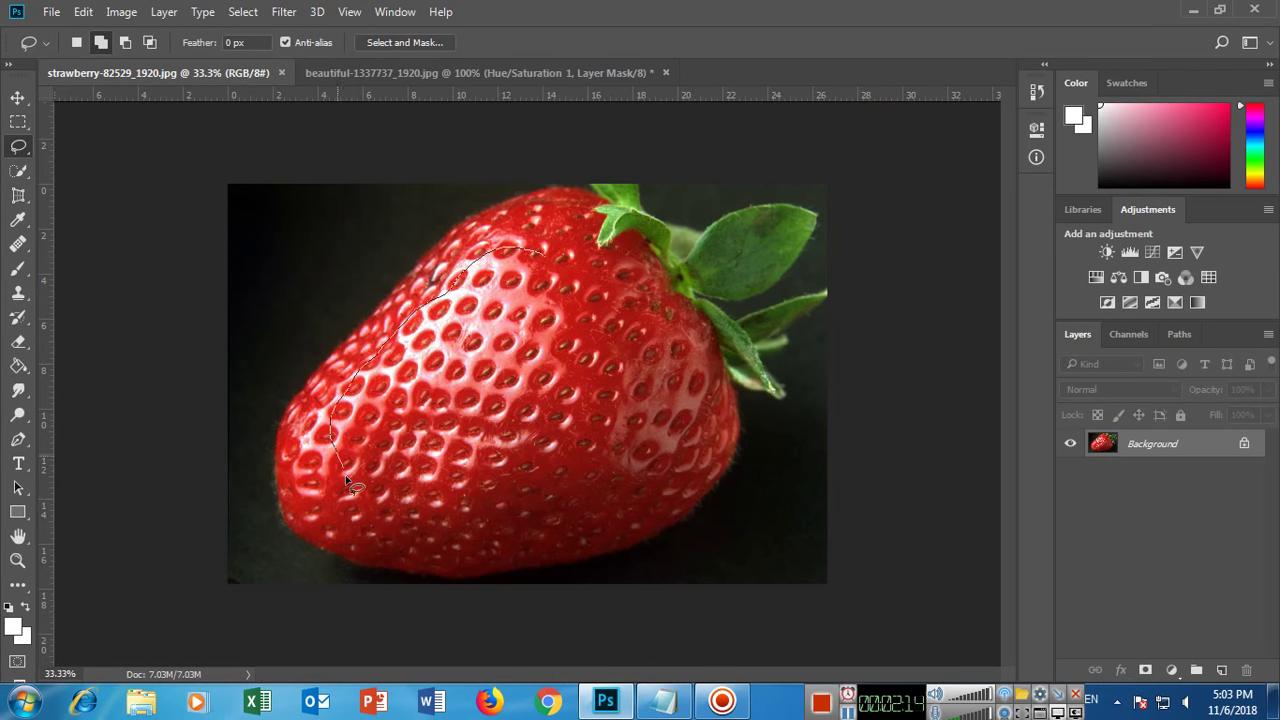
# Step: Close the lasso around a strawberry patch and return to the portrait document
pyautogui.moveTo(388, 531)
pyautogui.mouseDown()
pyautogui.moveTo(575, 523)
pyautogui.moveTo(668, 395)
pyautogui.moveTo(605, 262)
pyautogui.moveTo(545, 252)
pyautogui.mouseUp()
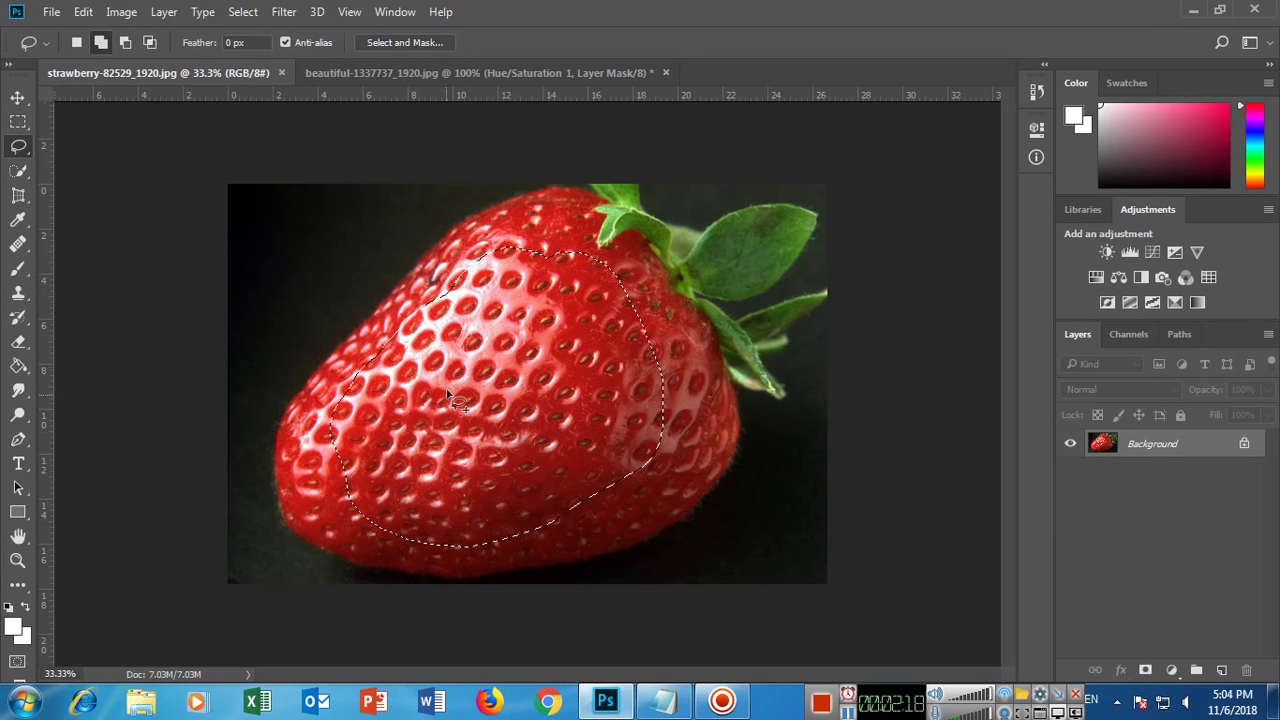
pyautogui.click(450, 72)
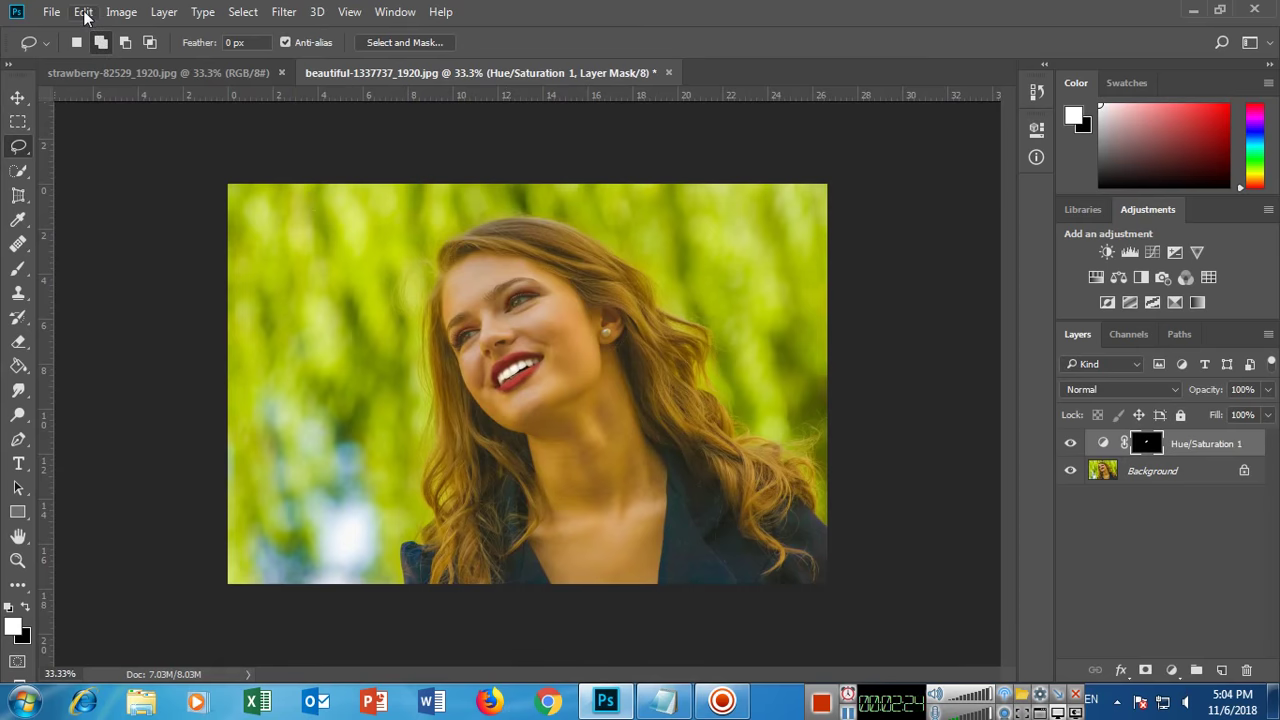
# Step: Paste the strawberry patch as Layer 1, move it over the mouth and scale it to 22%
pyautogui.click(83, 12)
pyautogui.click(137, 170)
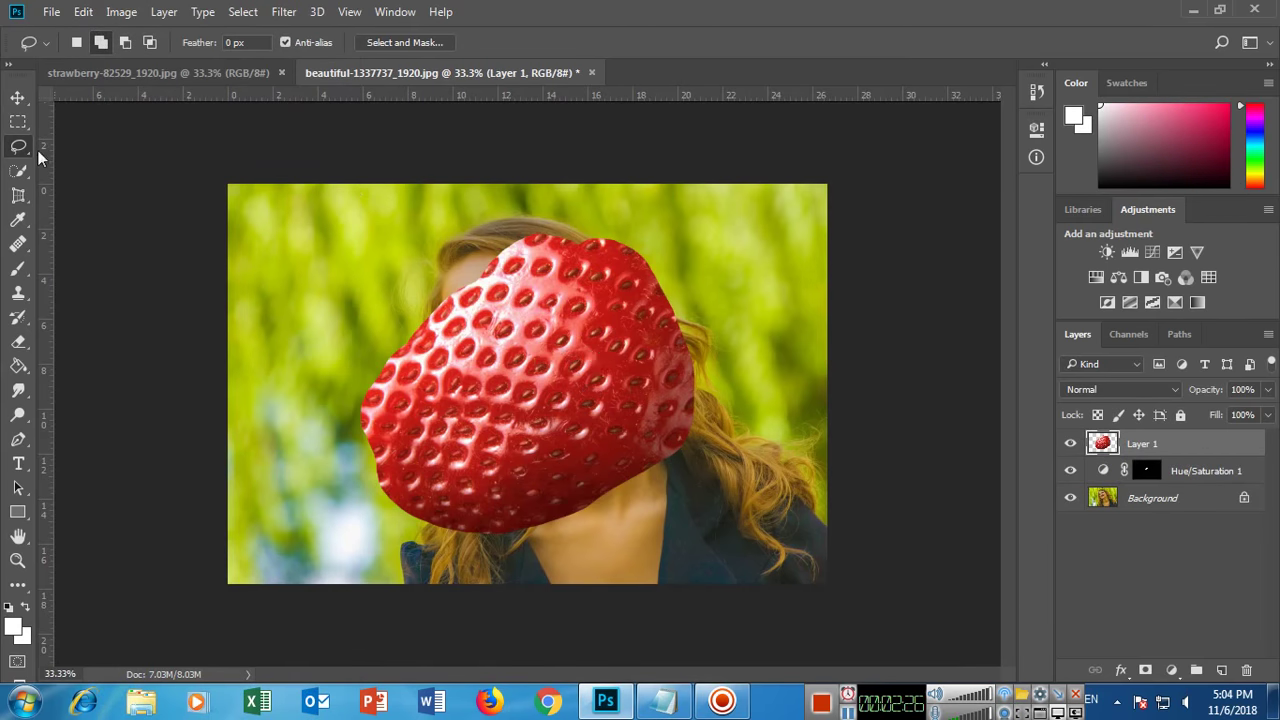
pyautogui.click(18, 97)
pyautogui.moveTo(573, 343); pyautogui.dragTo(579, 338)
pyautogui.hotkey('ctrl', 't')
pyautogui.moveTo(685, 382)
pyautogui.mouseDown()
pyautogui.moveTo(592, 383)
pyautogui.moveTo(560, 334)
pyautogui.moveTo(553, 358)
pyautogui.moveTo(562, 350)
pyautogui.mouseUp()
pyautogui.press('Return')
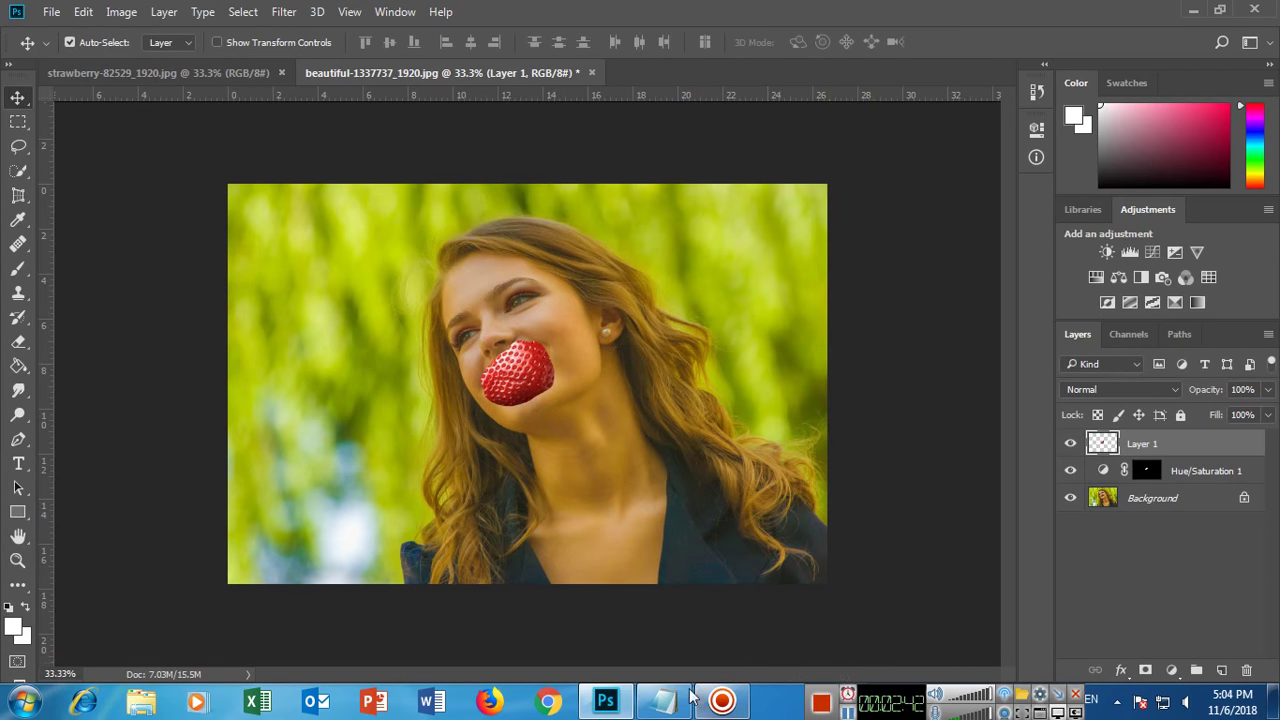
# Step: Replace the note with 'now select this layer, then press and hold CTRL key' and hide it
pyautogui.click(663, 700)
pyautogui.hotkey('ctrl', 'a')
pyautogui.write('now')
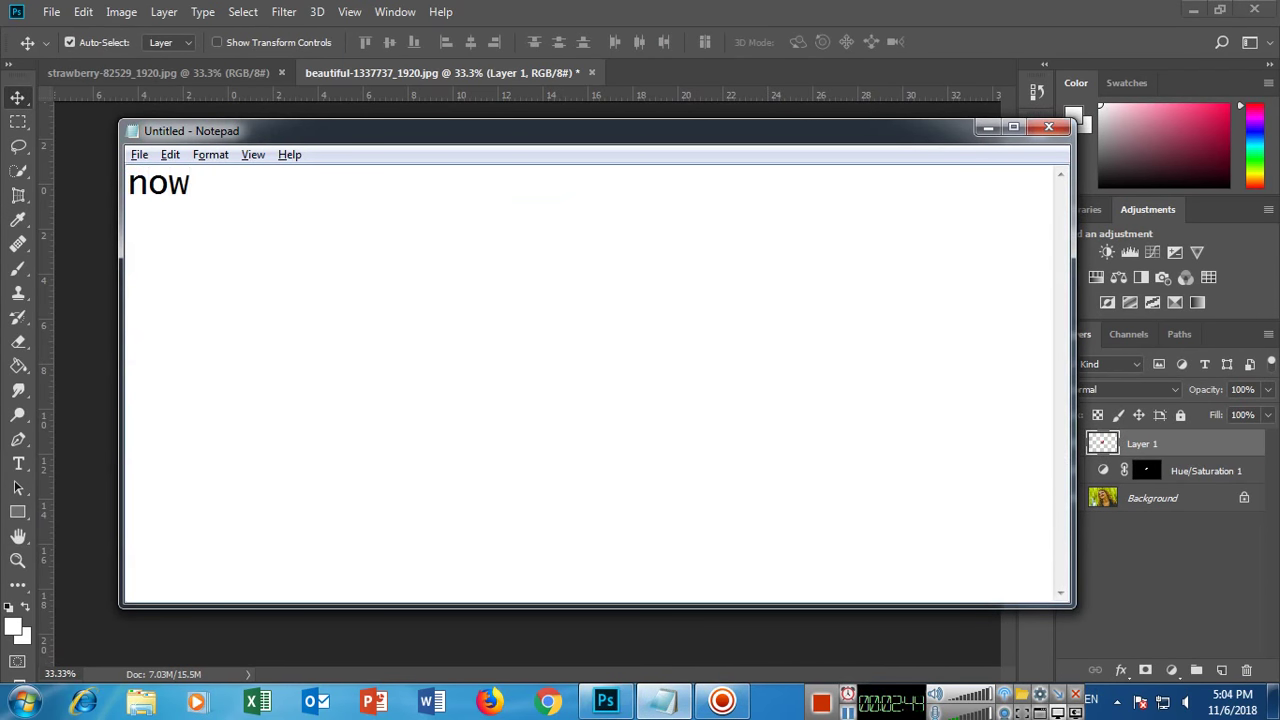
pyautogui.write(' select this layer')
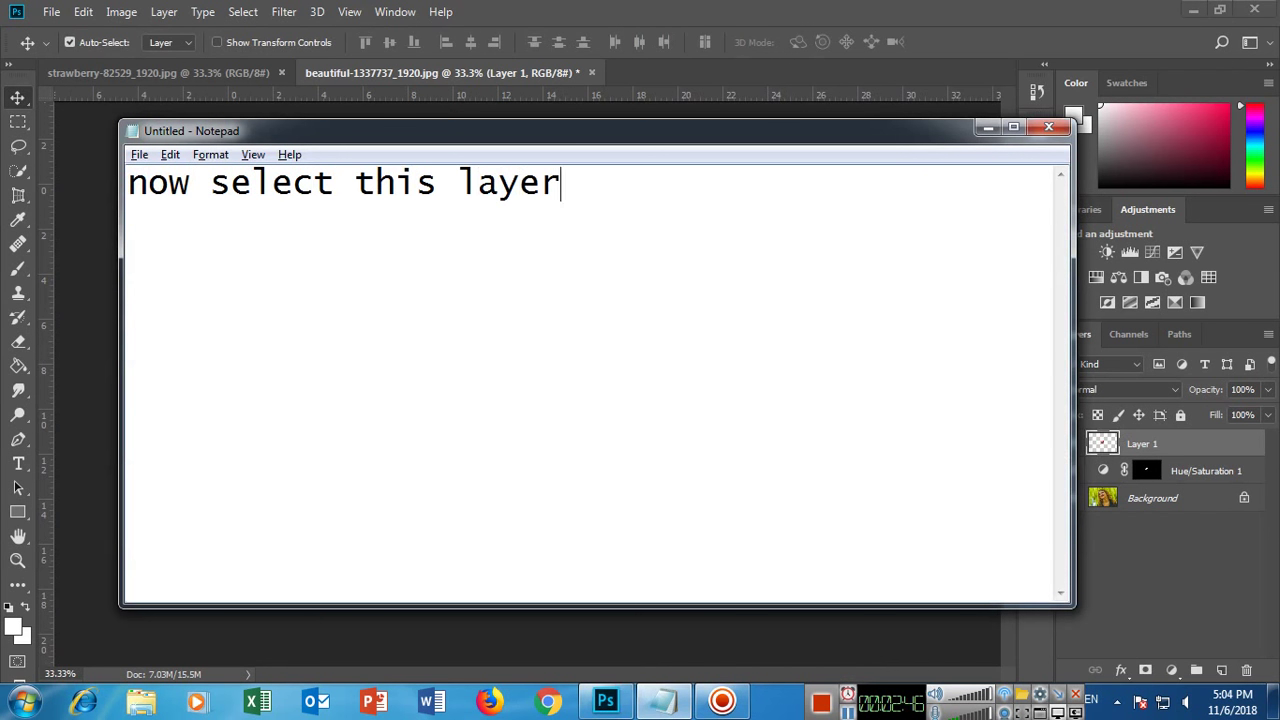
pyautogui.press('Return')
pyautogui.write('then press and ')
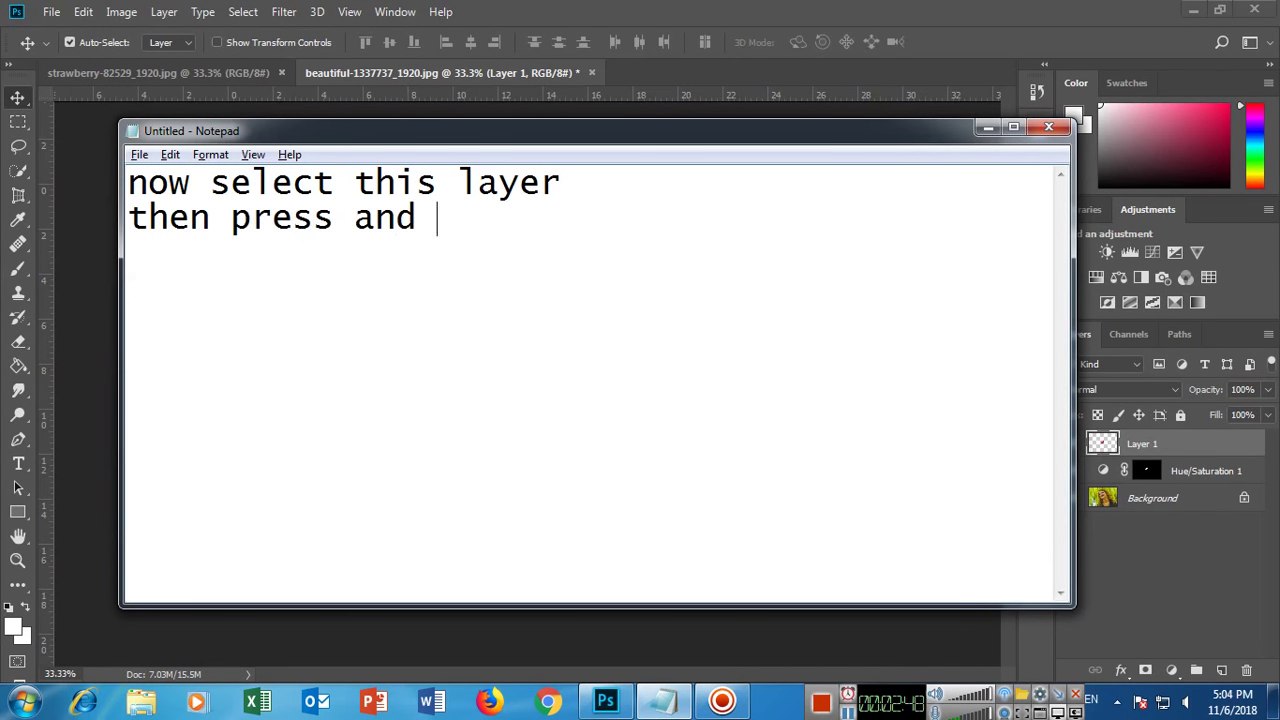
pyautogui.write('hold CTRL')
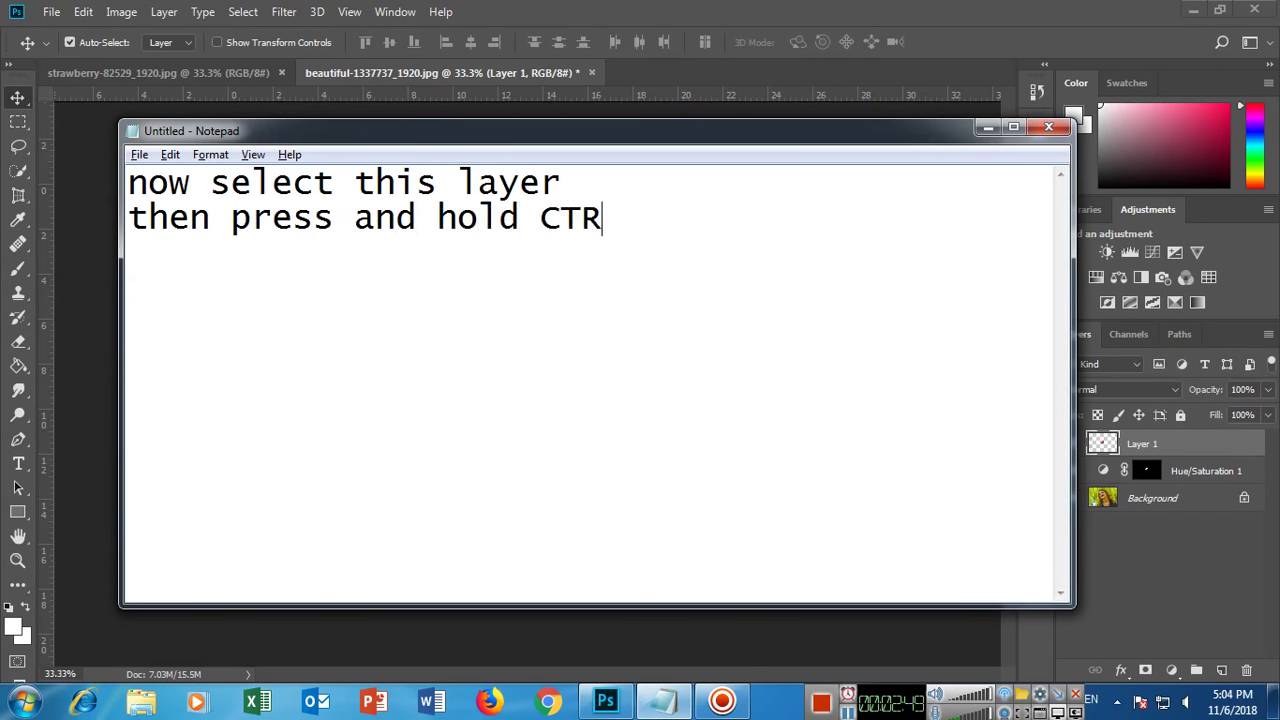
pyautogui.write(' key on y')
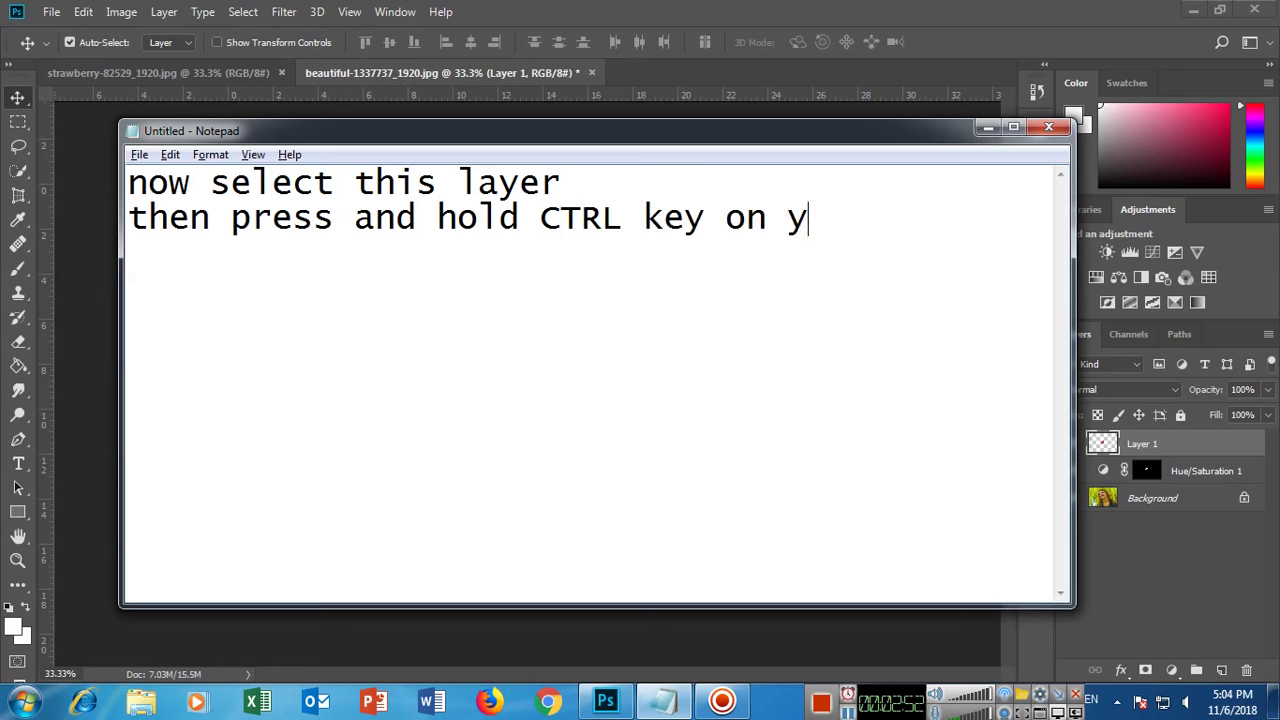
pyautogui.write('our keyboard')
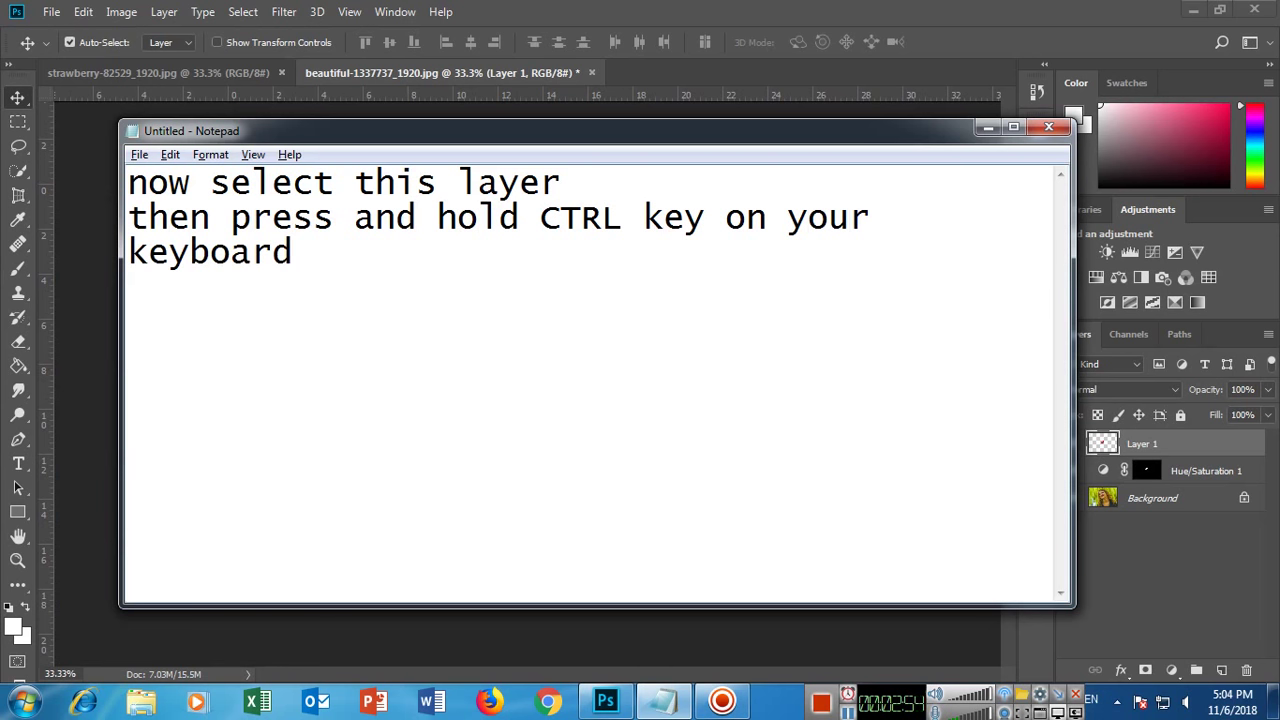
pyautogui.moveTo(843, 143)
pyautogui.mouseDown()
pyautogui.moveTo(777, 114)
pyautogui.moveTo(795, 122)
pyautogui.mouseUp()
pyautogui.write('and ')
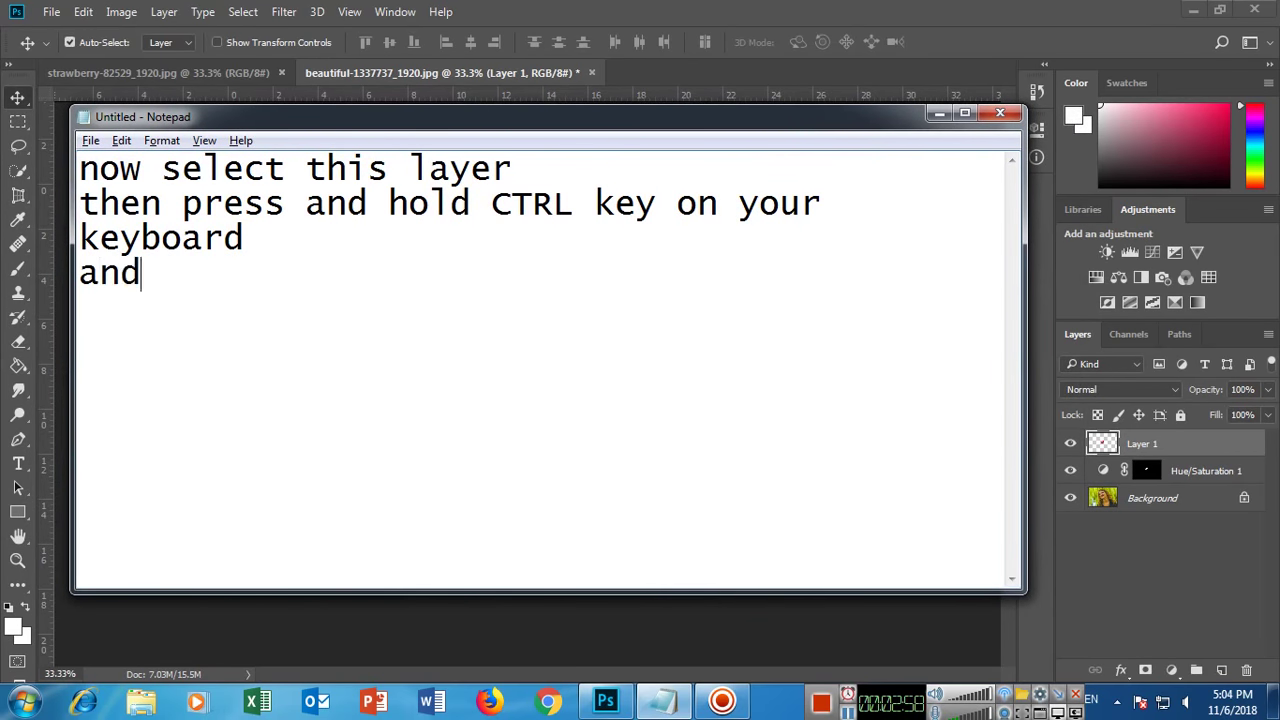
pyautogui.write('select the')
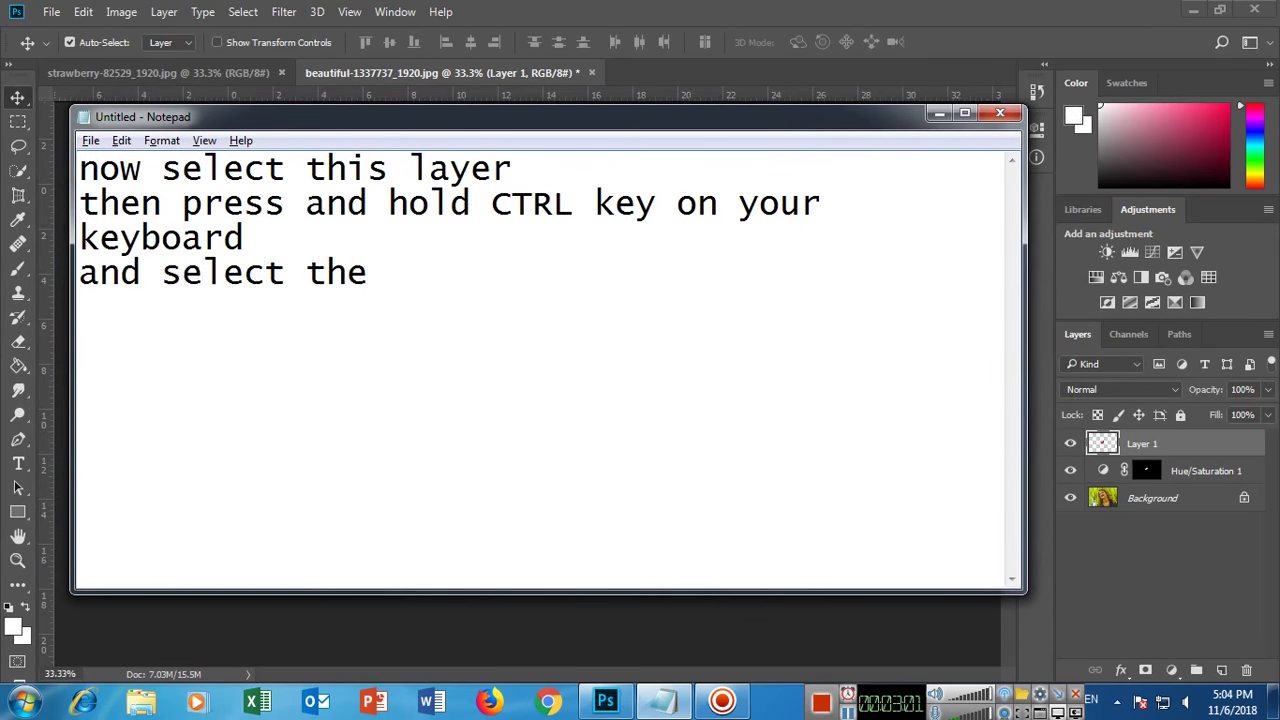
pyautogui.click(939, 112)
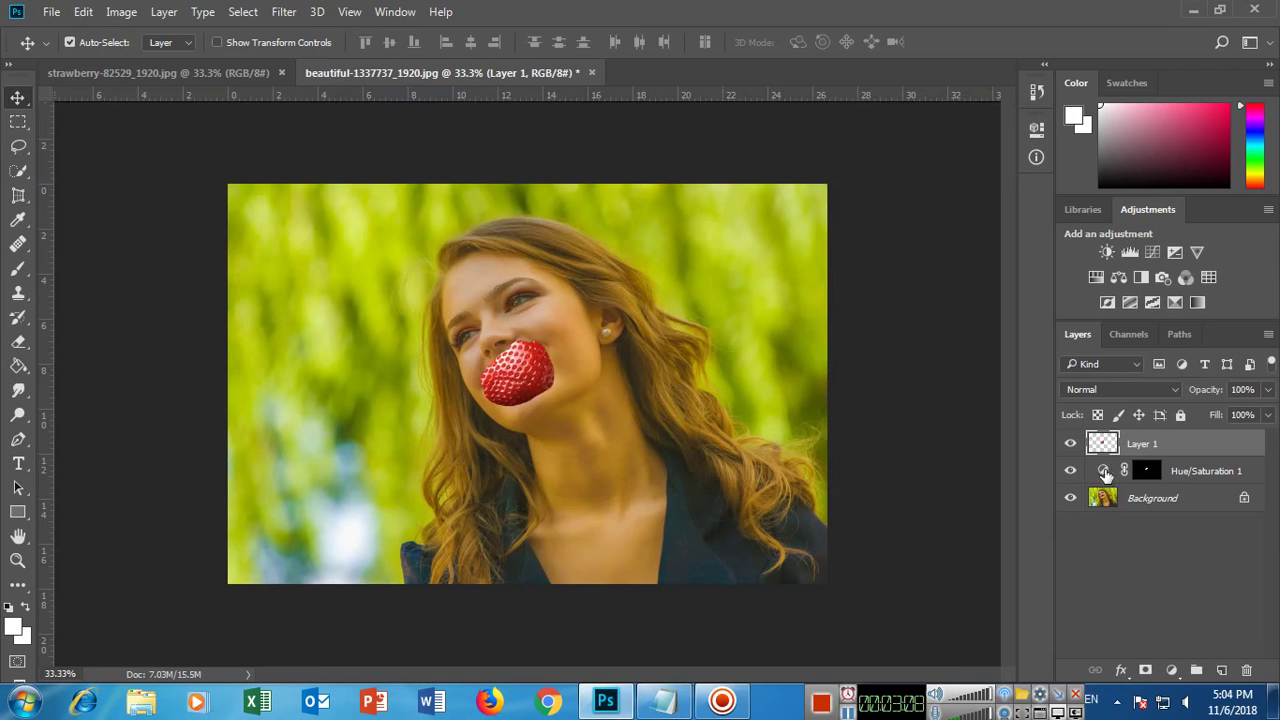
# Step: Add 'click on the layer thumbnail' to the note and load the Hue/Saturation mask as a selection
pyautogui.click(663, 700)
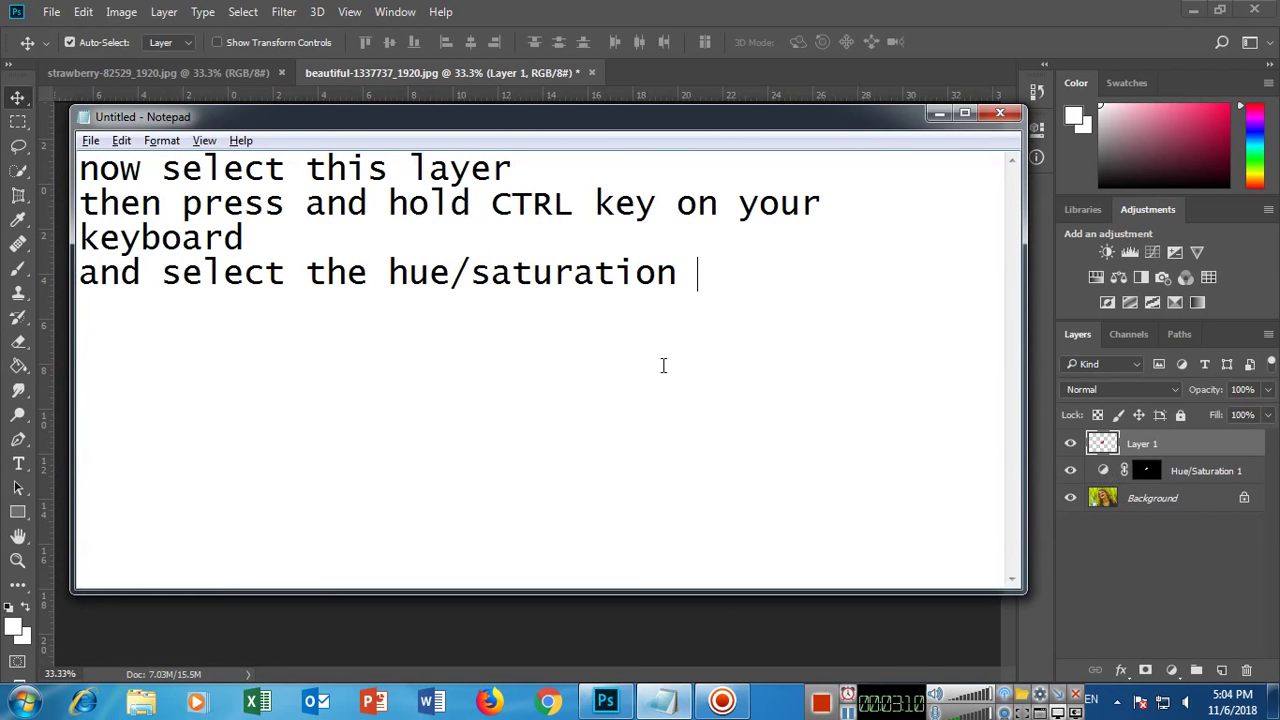
pyautogui.press('Return')
pyautogui.write('click on t')
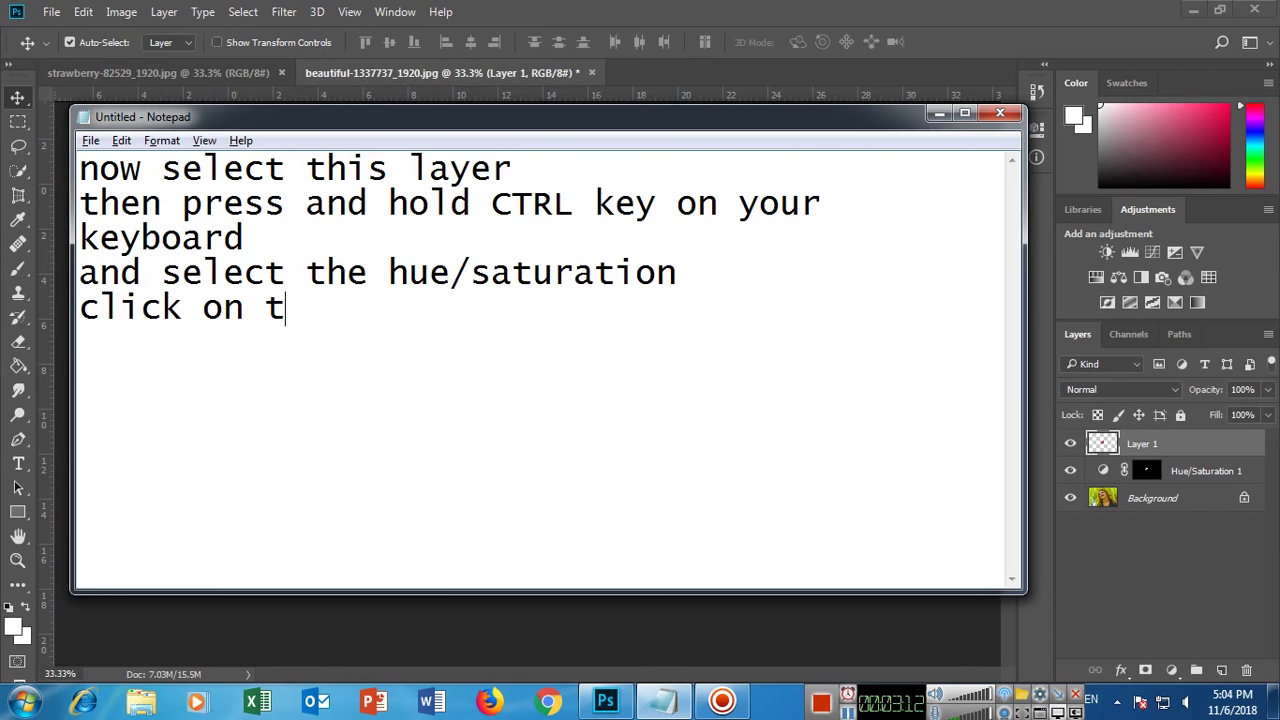
pyautogui.write('he layer thumb')
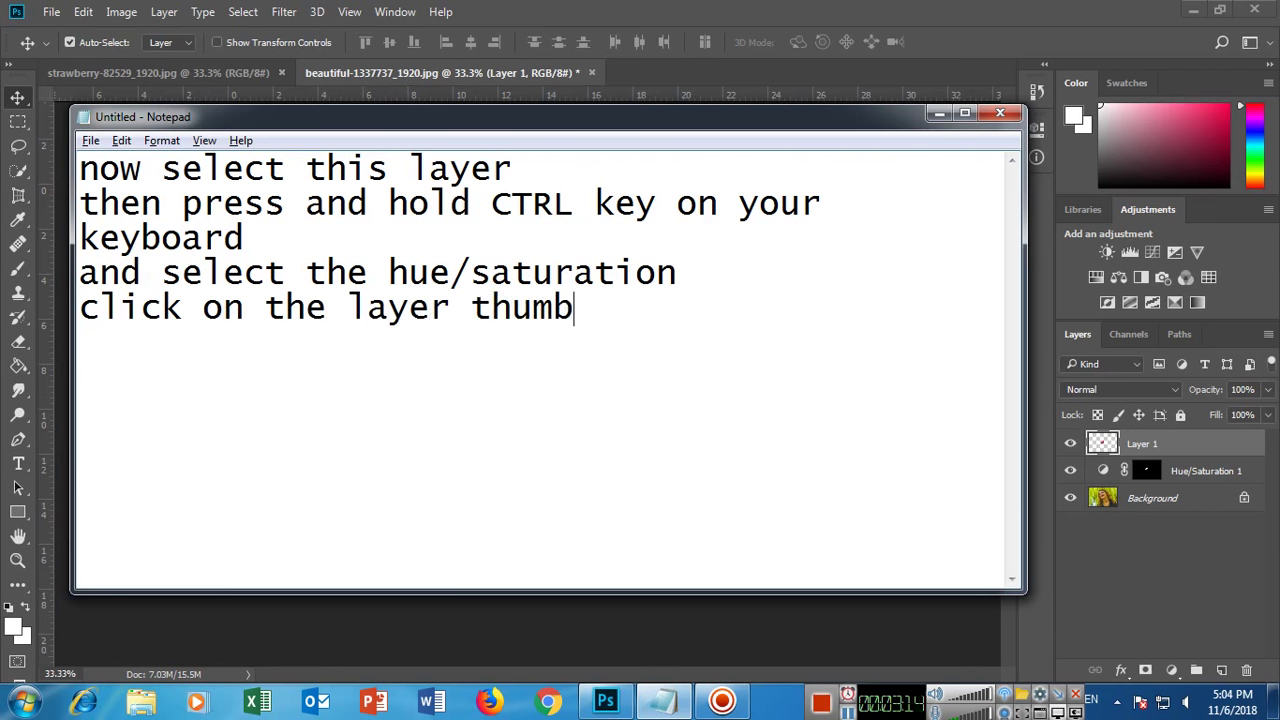
pyautogui.write('nail')
pyautogui.click(663, 700)
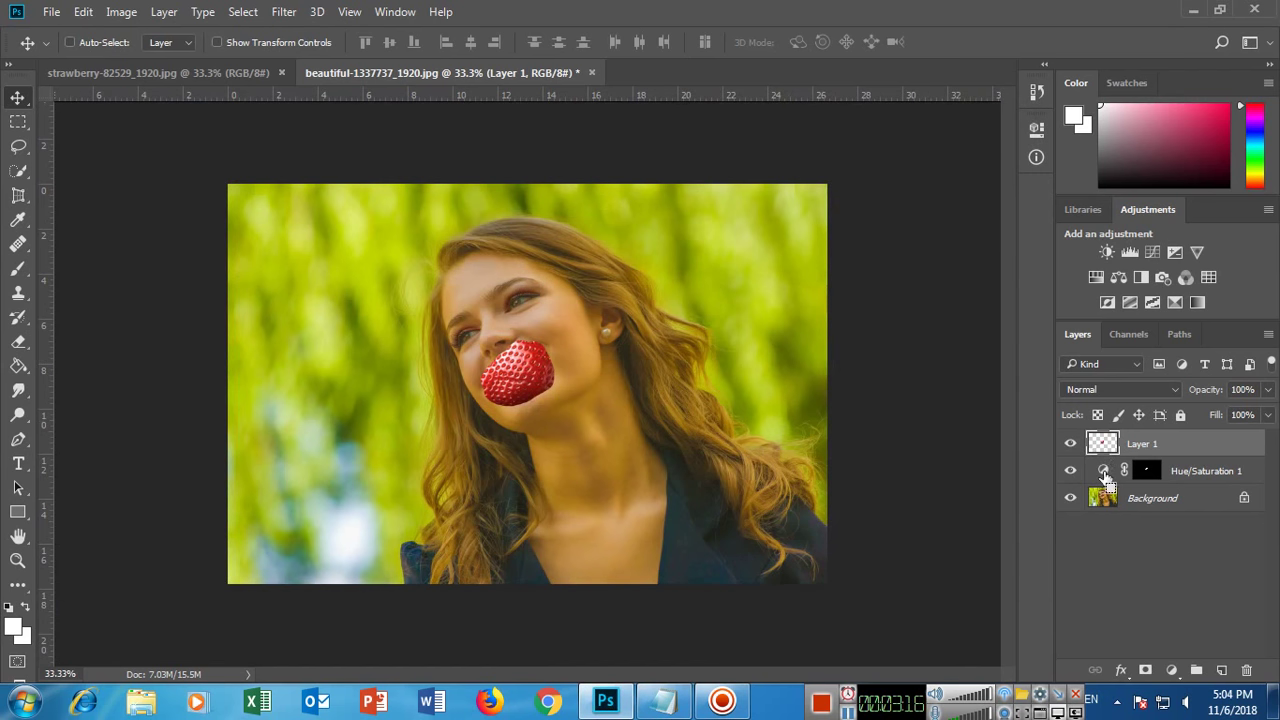
pyautogui.keyDown('ctrl'); pyautogui.click(1104, 478); pyautogui.keyUp('ctrl')
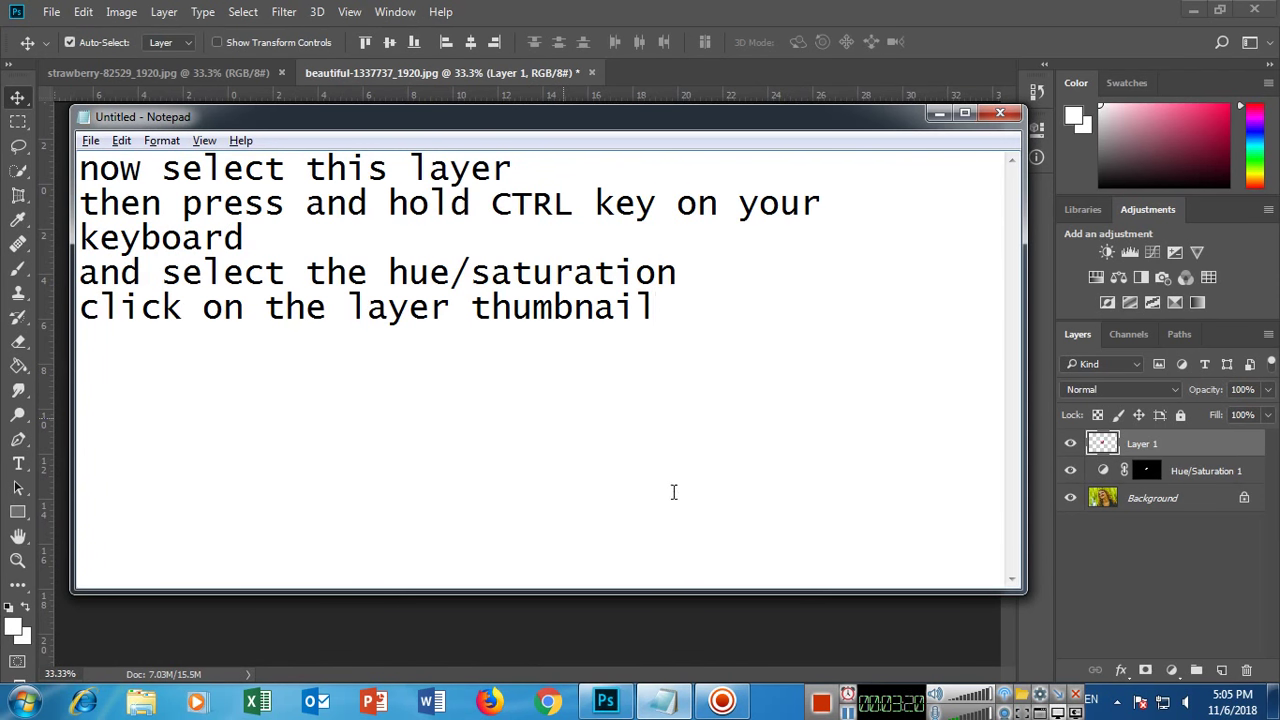
# Step: Add notes 'selection will appear' and 'click on the third option' at the Layers panel bottom
pyautogui.write('you can se')
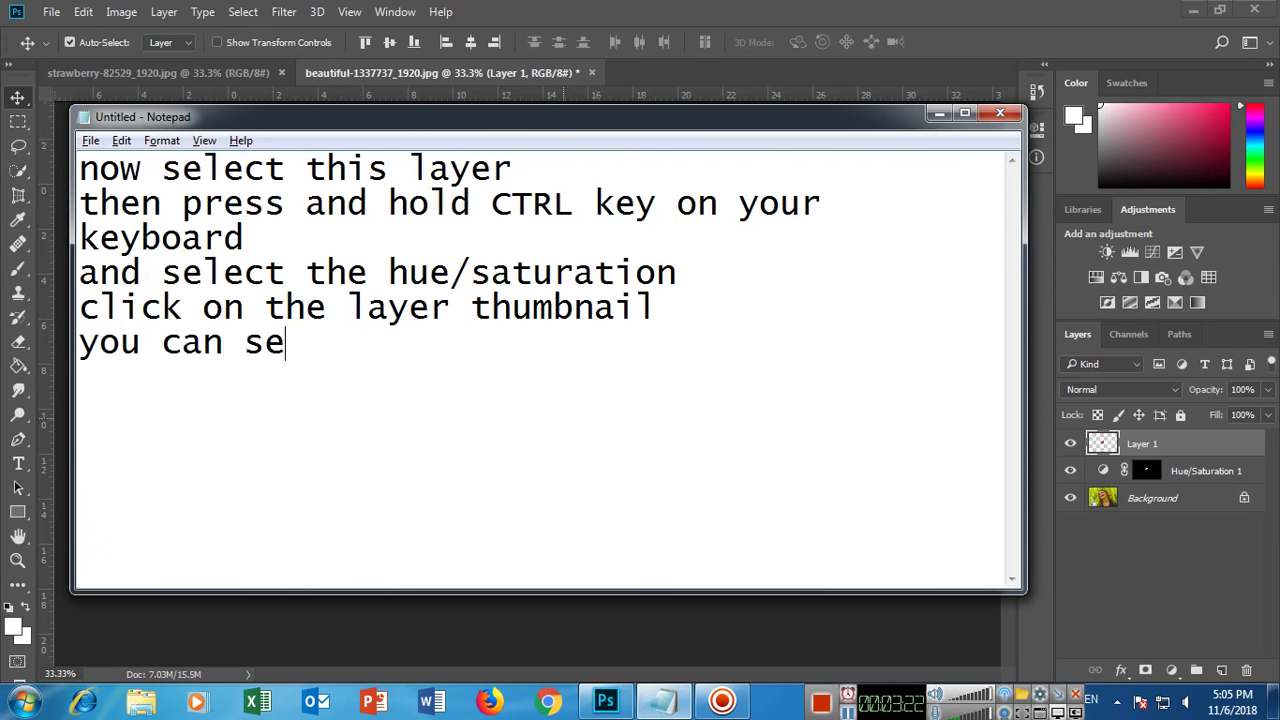
pyautogui.write('e, selectio')
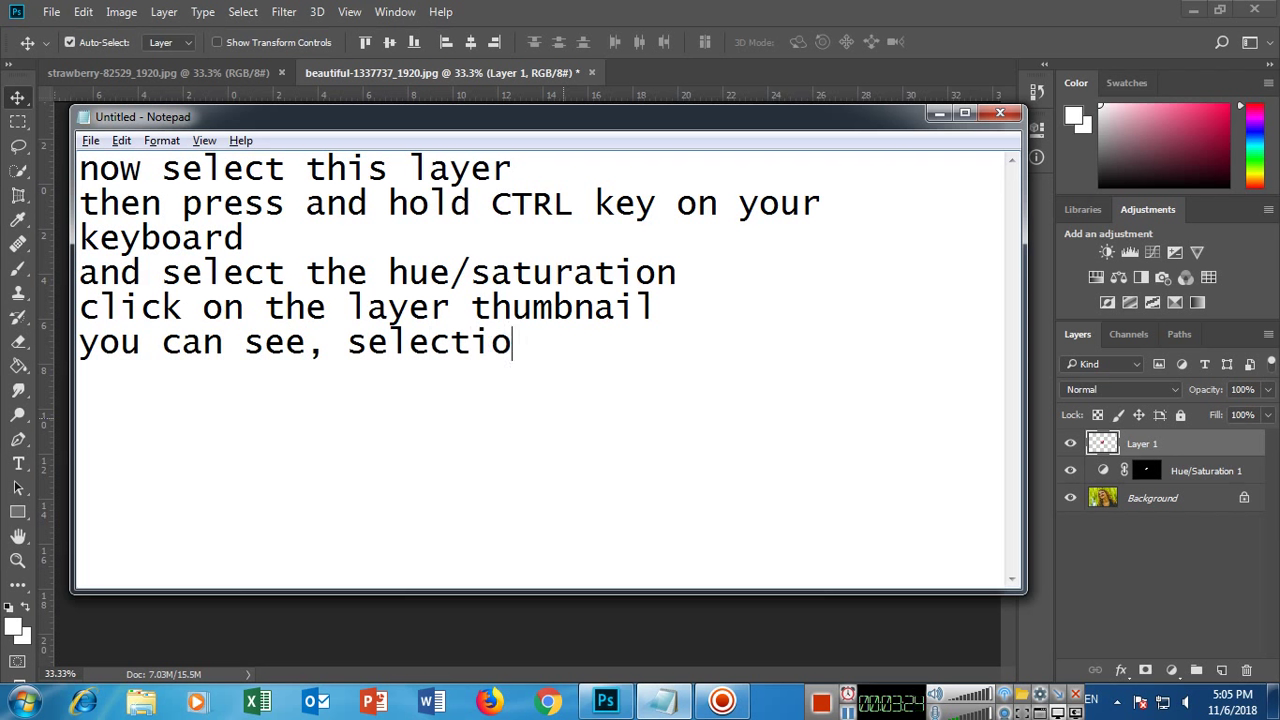
pyautogui.write('n will appear')
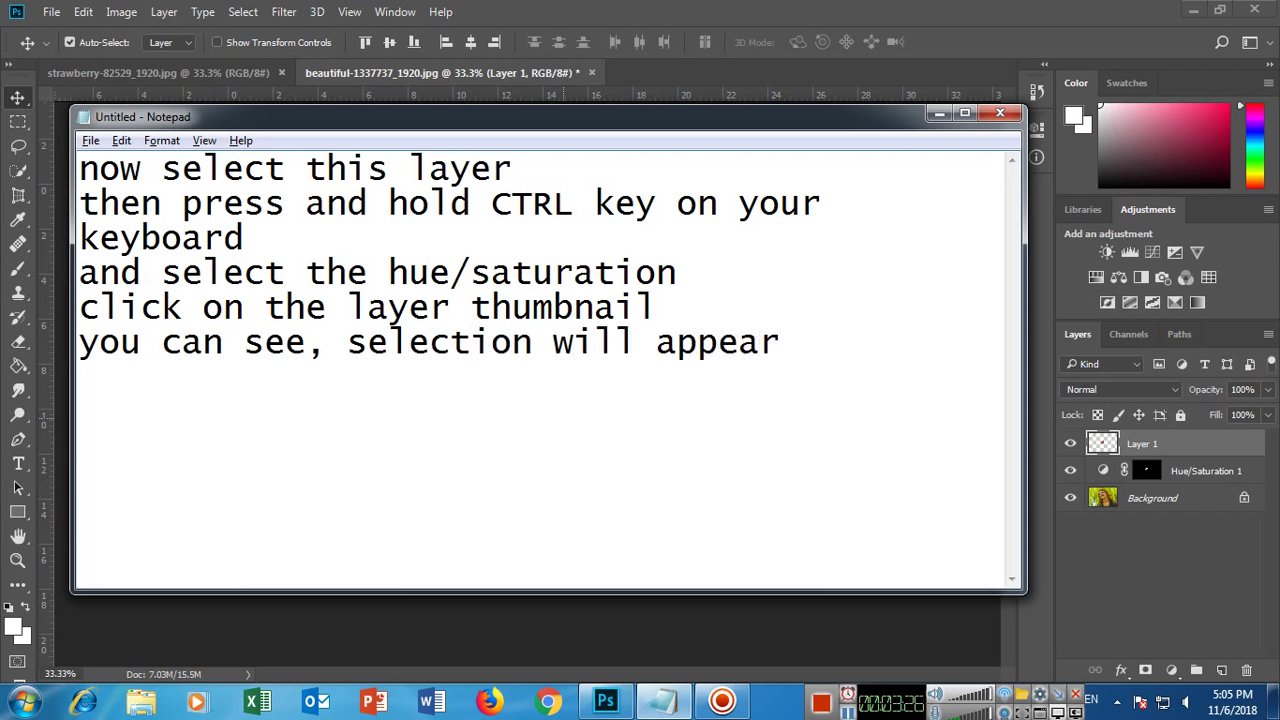
pyautogui.press('Return')
pyautogui.write('now down at t')
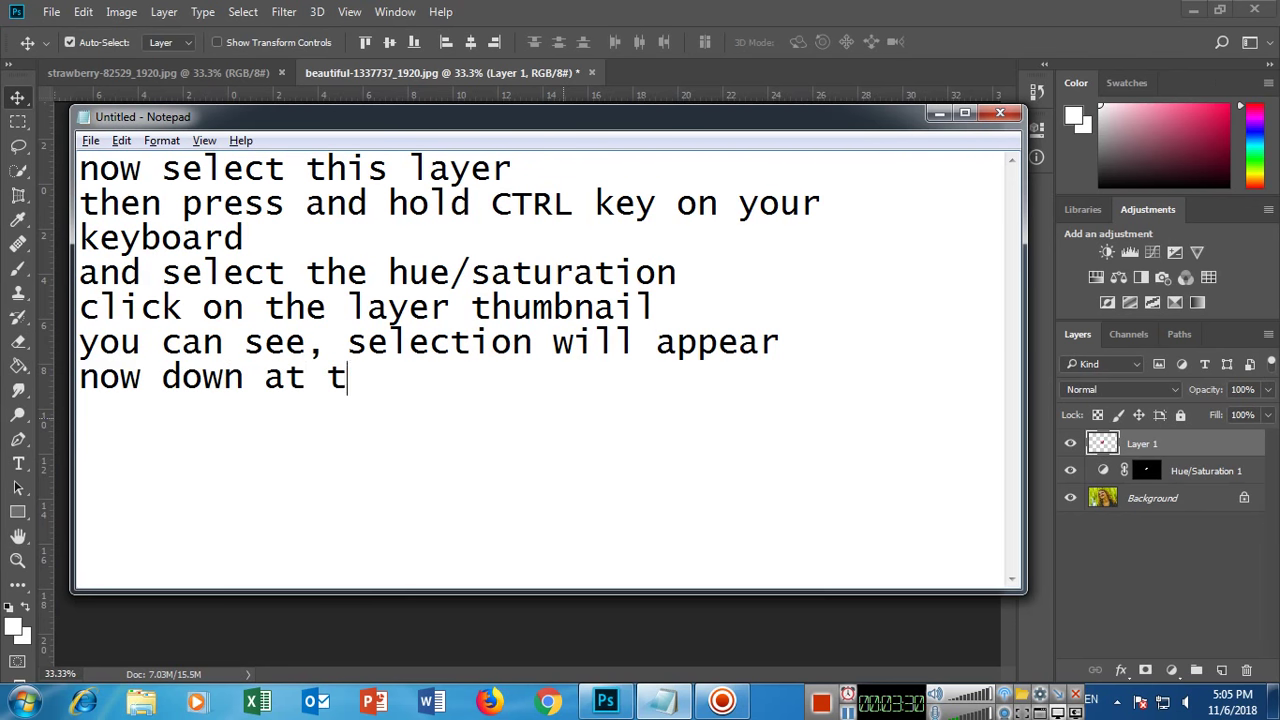
pyautogui.write('he bottom of the l')
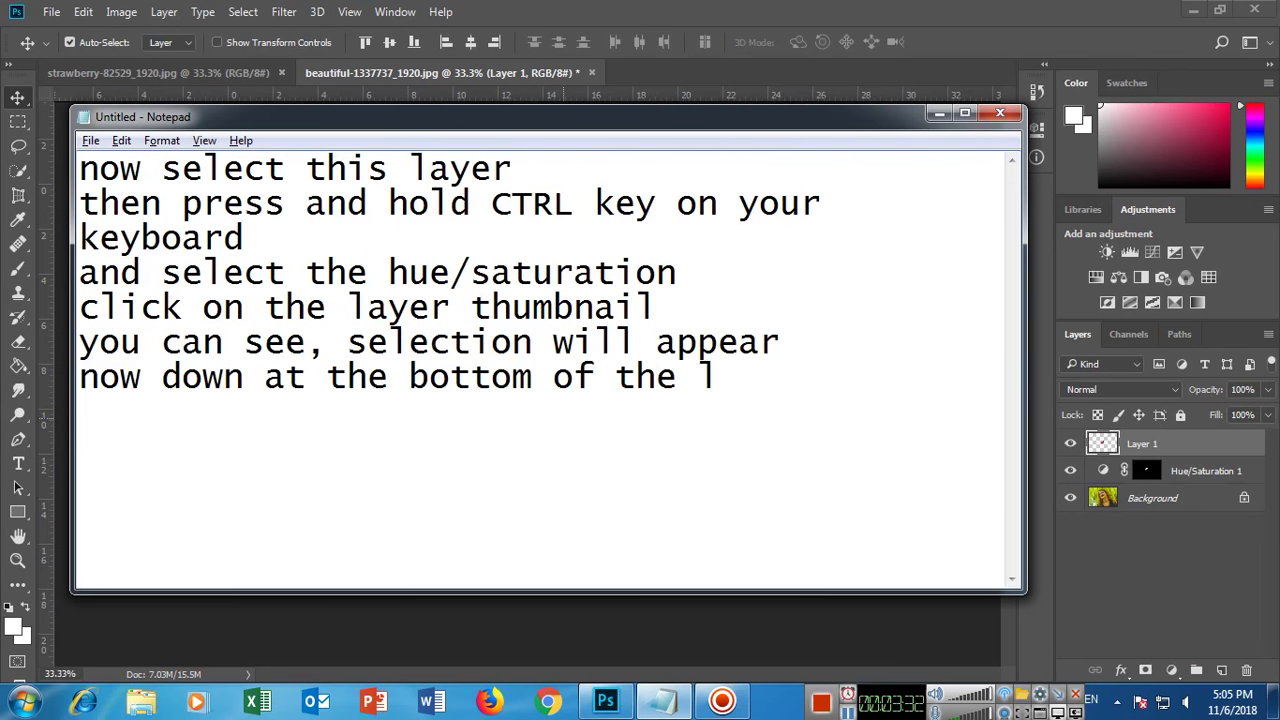
pyautogui.write('ayers panel ')
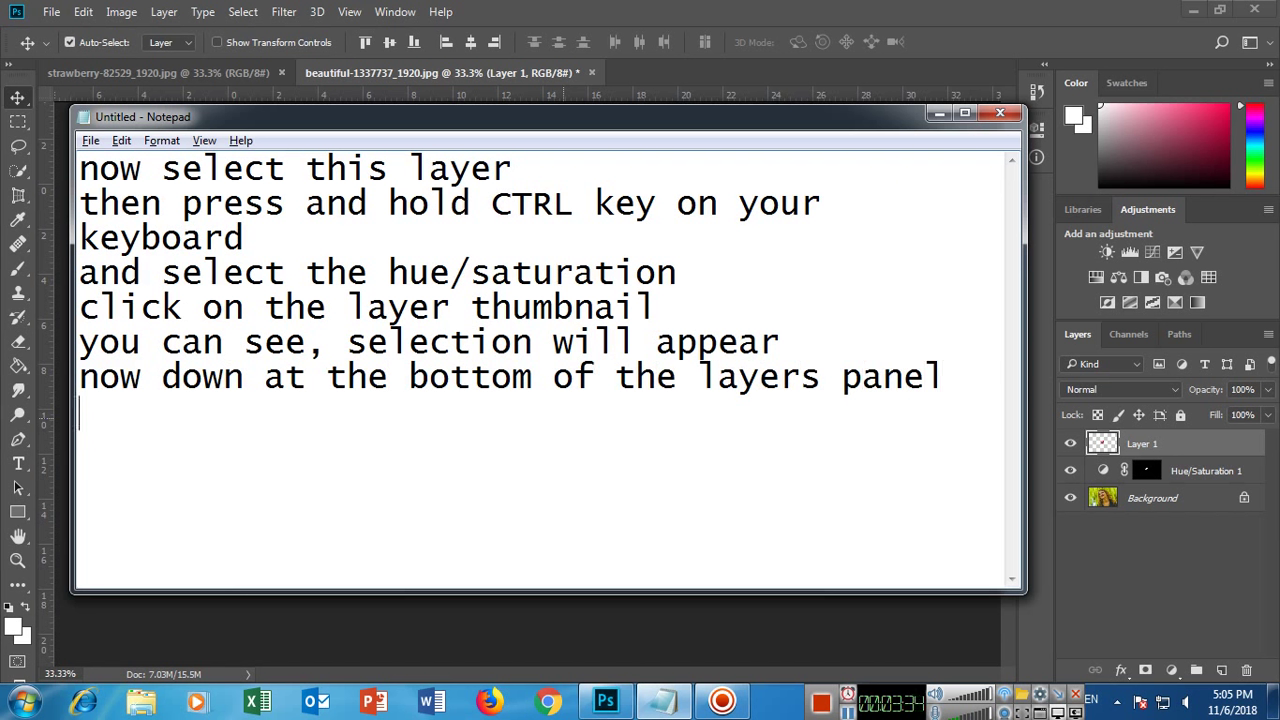
pyautogui.write('click on')
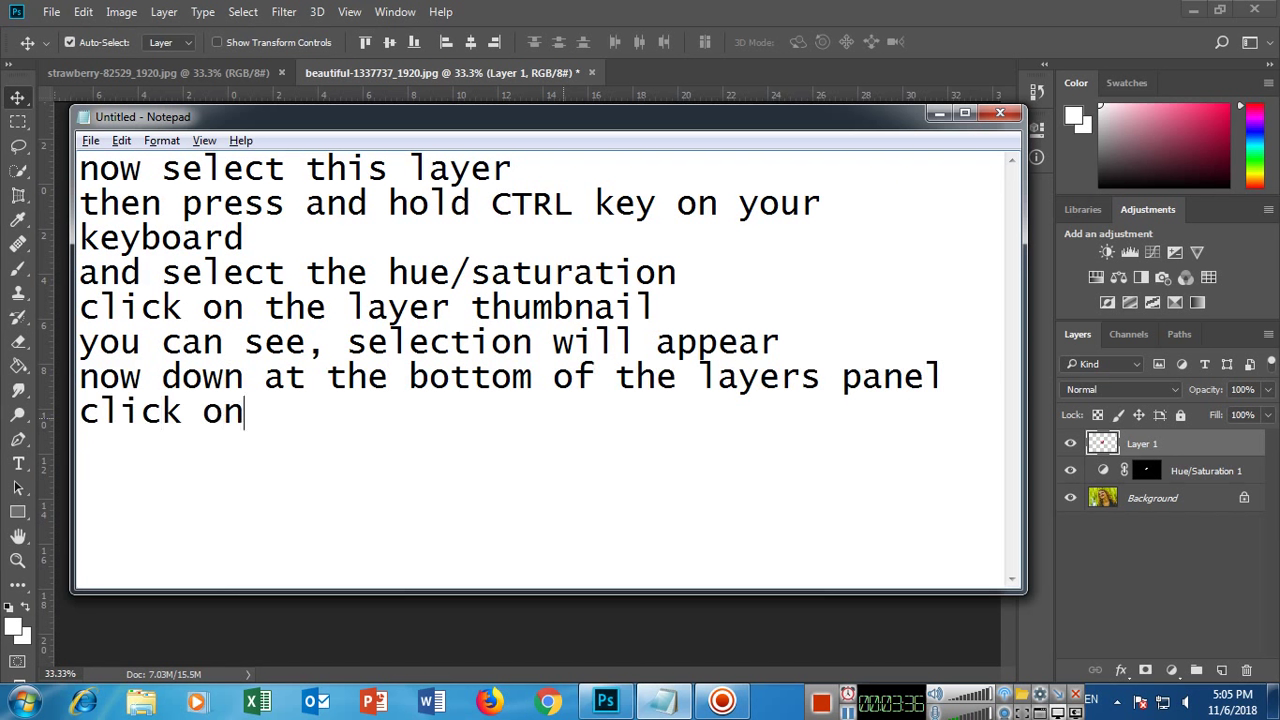
pyautogui.write(' the rt')
pyautogui.press('BackSpace')
pyautogui.press('BackSpace')
pyautogui.write('third')
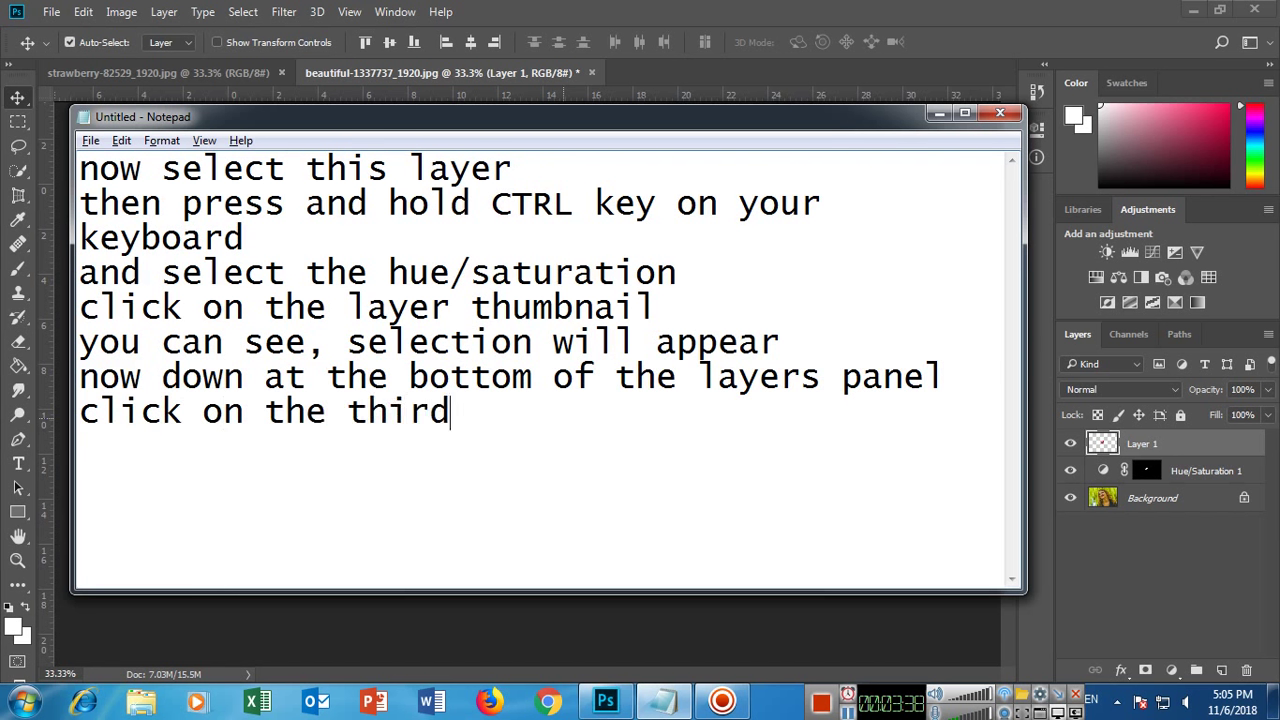
pyautogui.write(' option')
pyautogui.hotkey('alt', 'Tab')
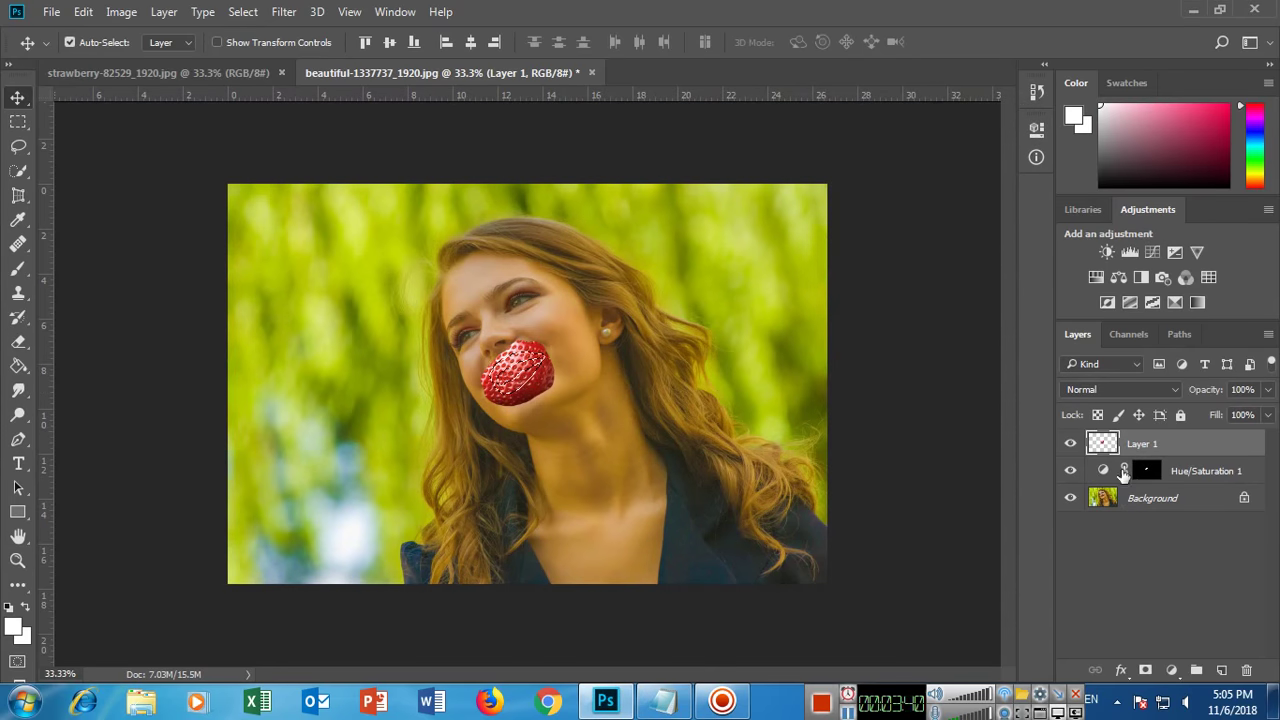
pyautogui.click(1145, 670)
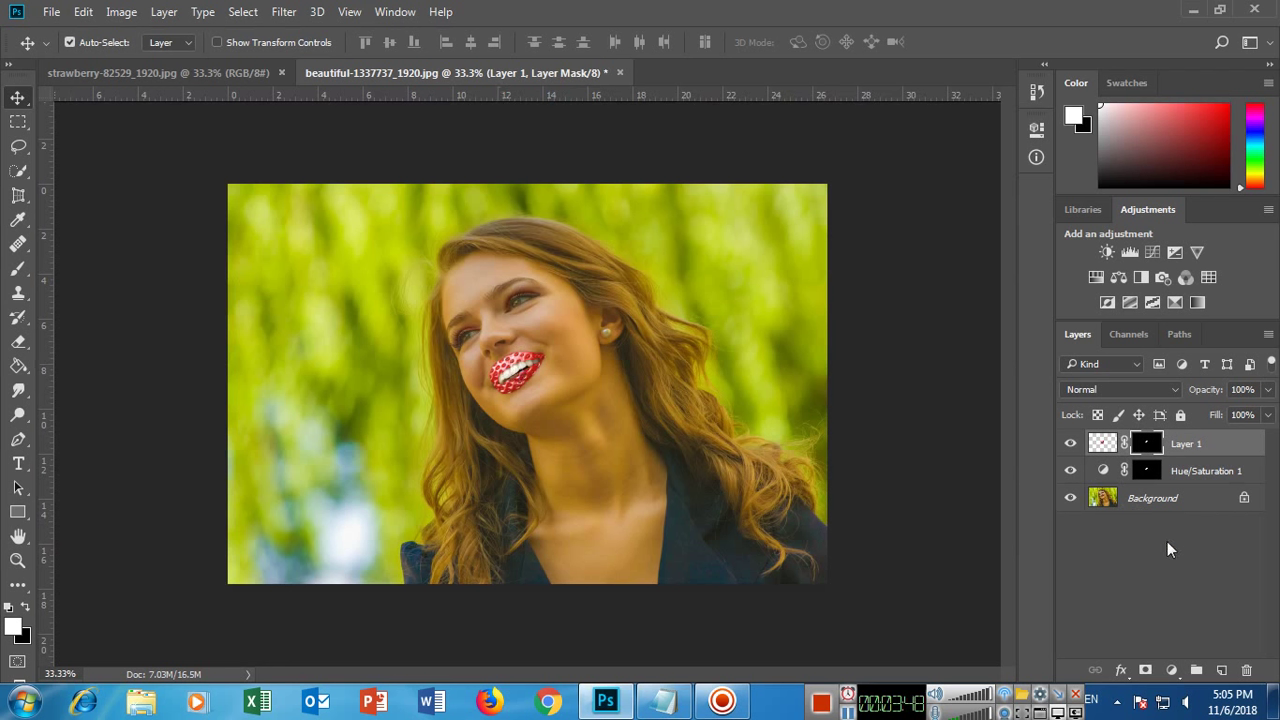
pyautogui.click(121, 12)
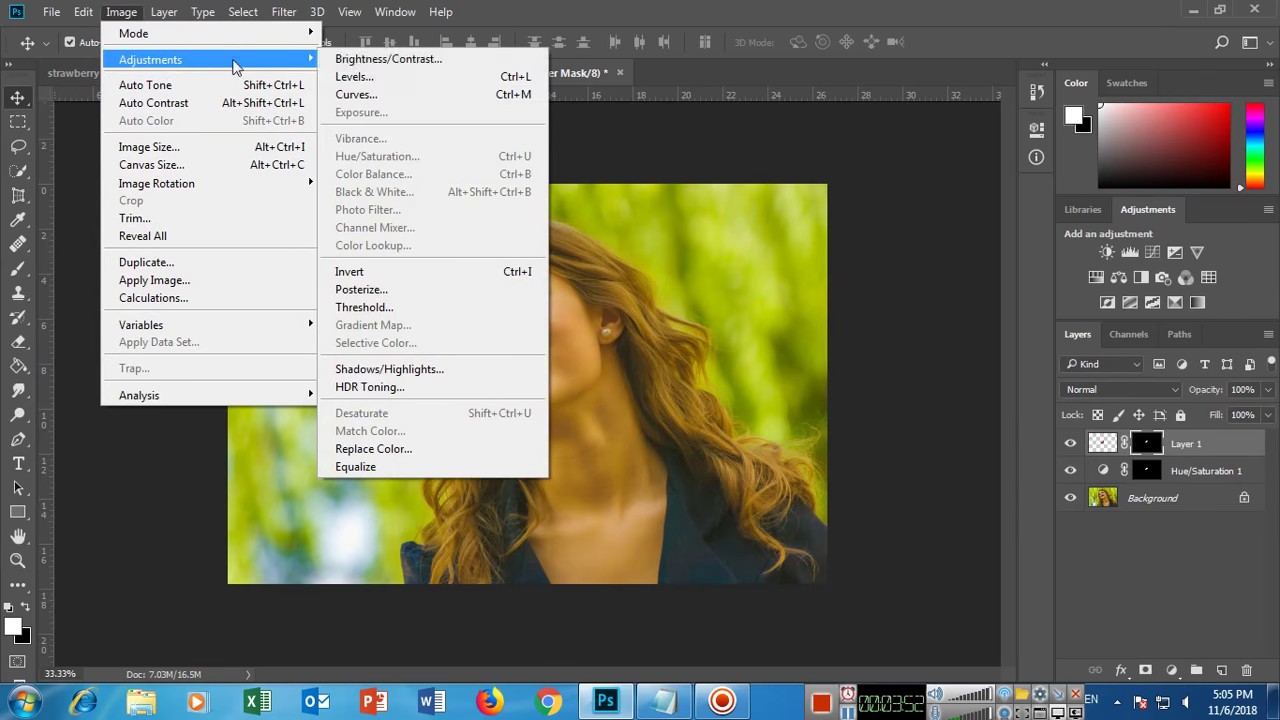
pyautogui.moveTo(150, 59)
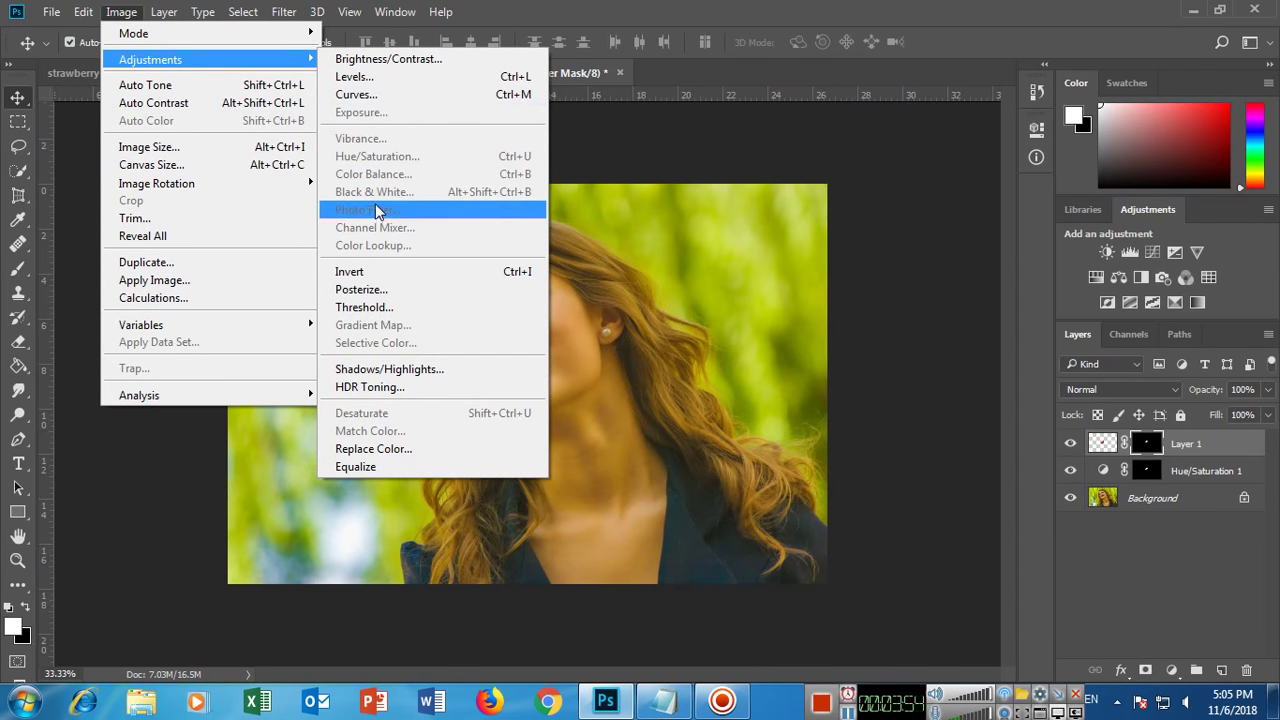
pyautogui.click(880, 545)
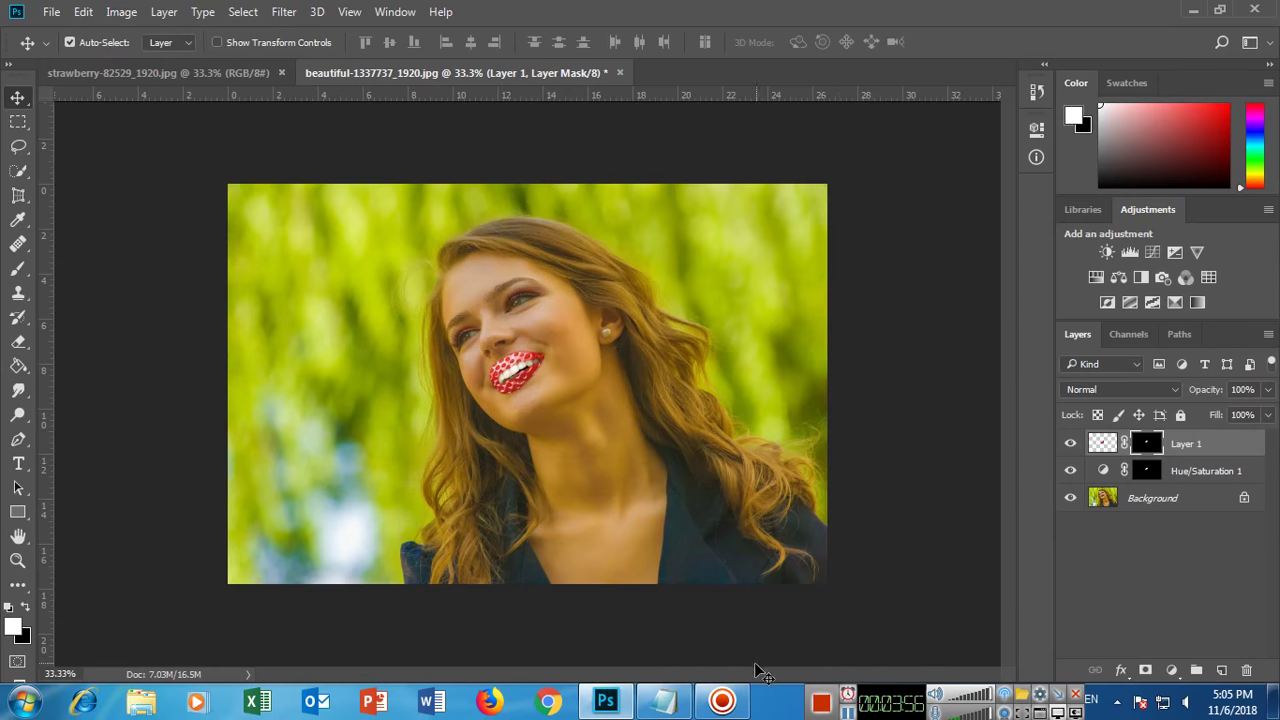
# Step: Replace the note with 'now click on image then adjustments' and 'and then curves'
pyautogui.click(663, 700)
pyautogui.hotkey('ctrl', 'a')
pyautogui.write('n')
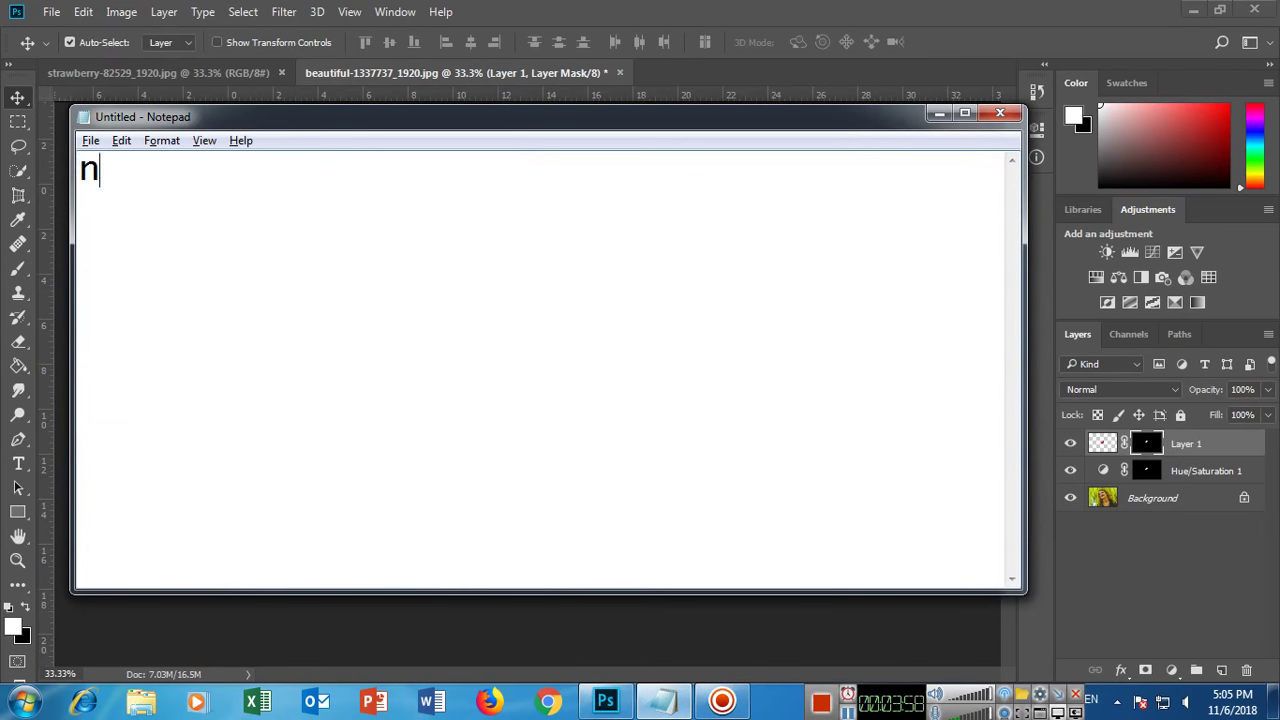
pyautogui.write('ow click on image ')
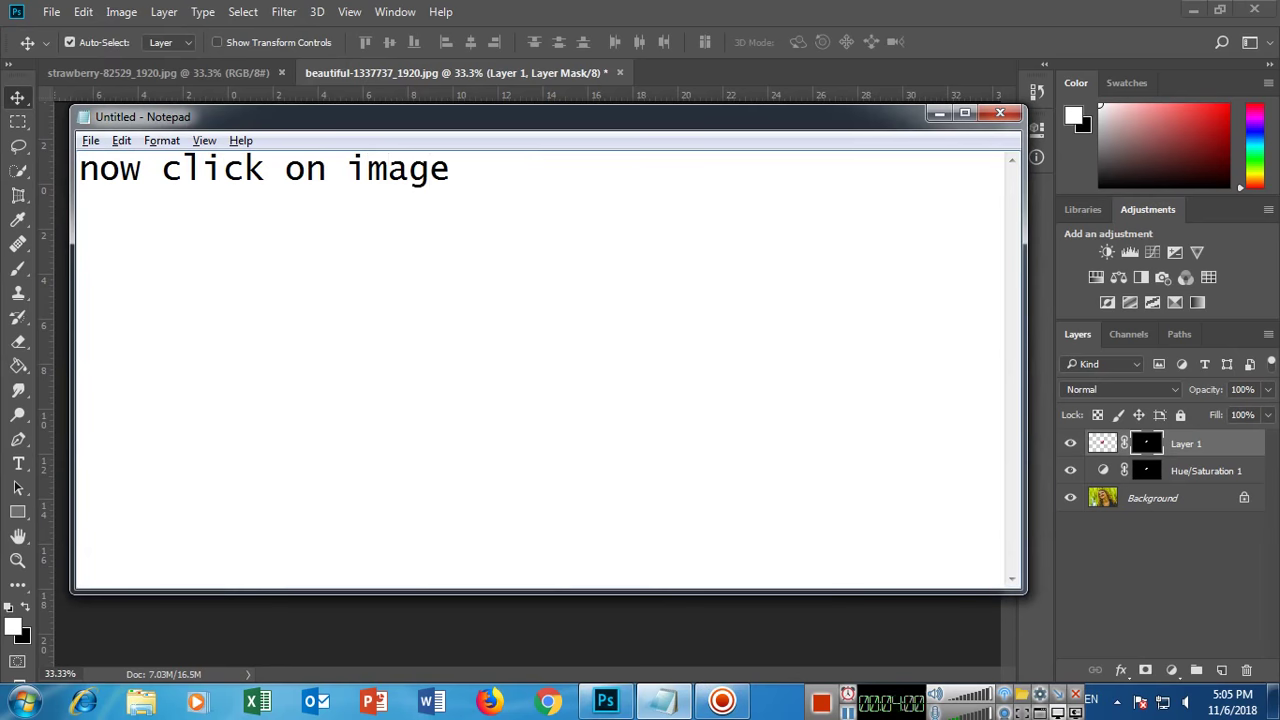
pyautogui.write('then adj')
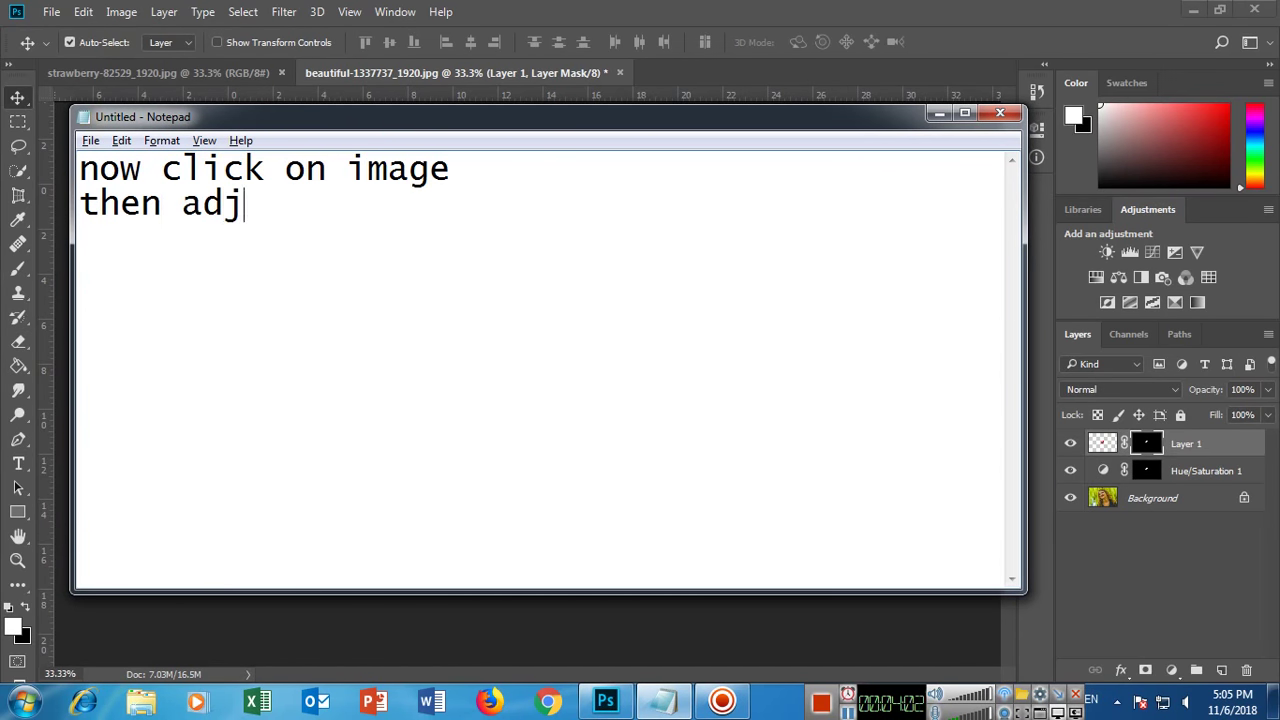
pyautogui.write('ustments')
pyautogui.press('Return')
pyautogui.write('an')
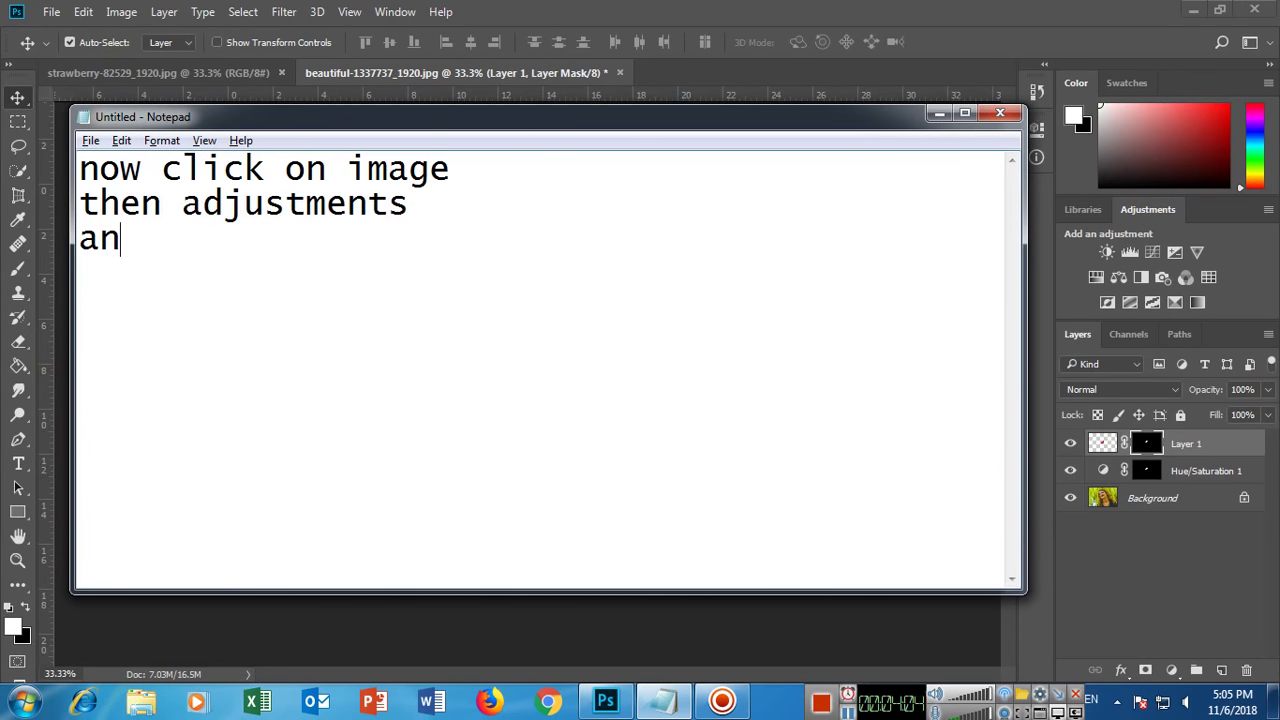
pyautogui.write('dd then')
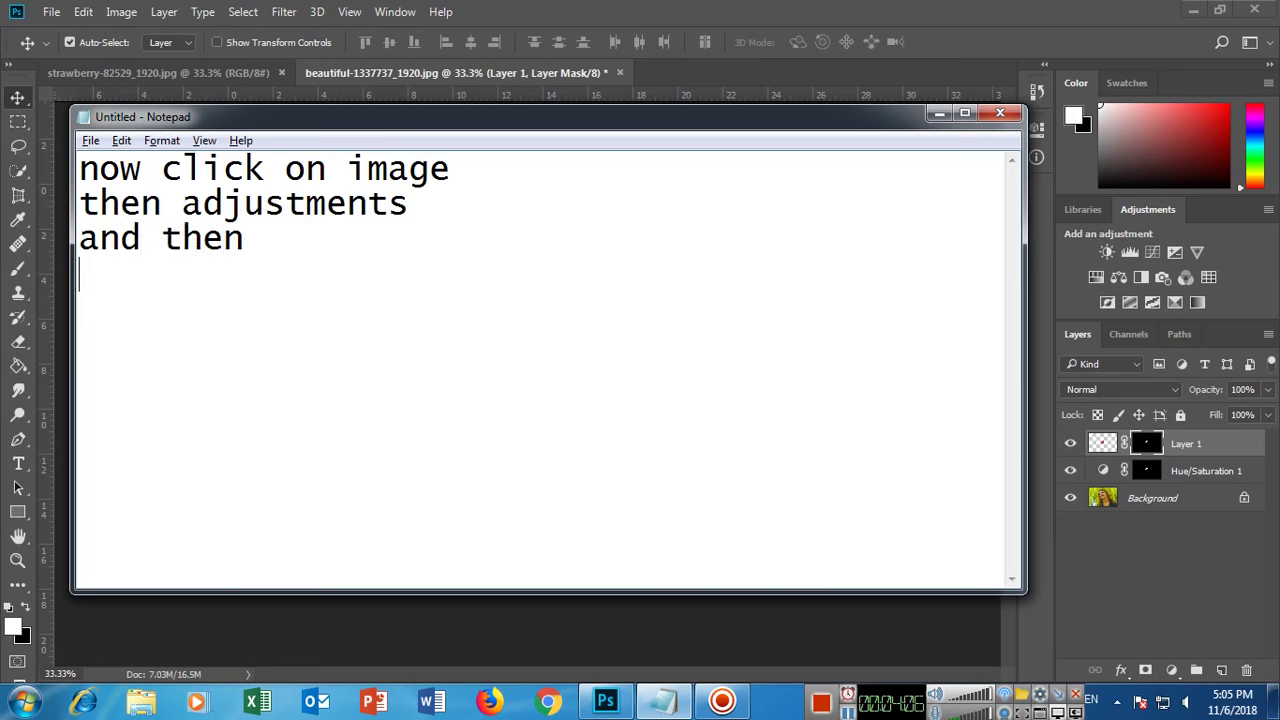
pyautogui.write('curves')
# Step: Bend Layer 1's mask tone curve into a custom S-shape with Curves and apply it
pyautogui.click(663, 700)
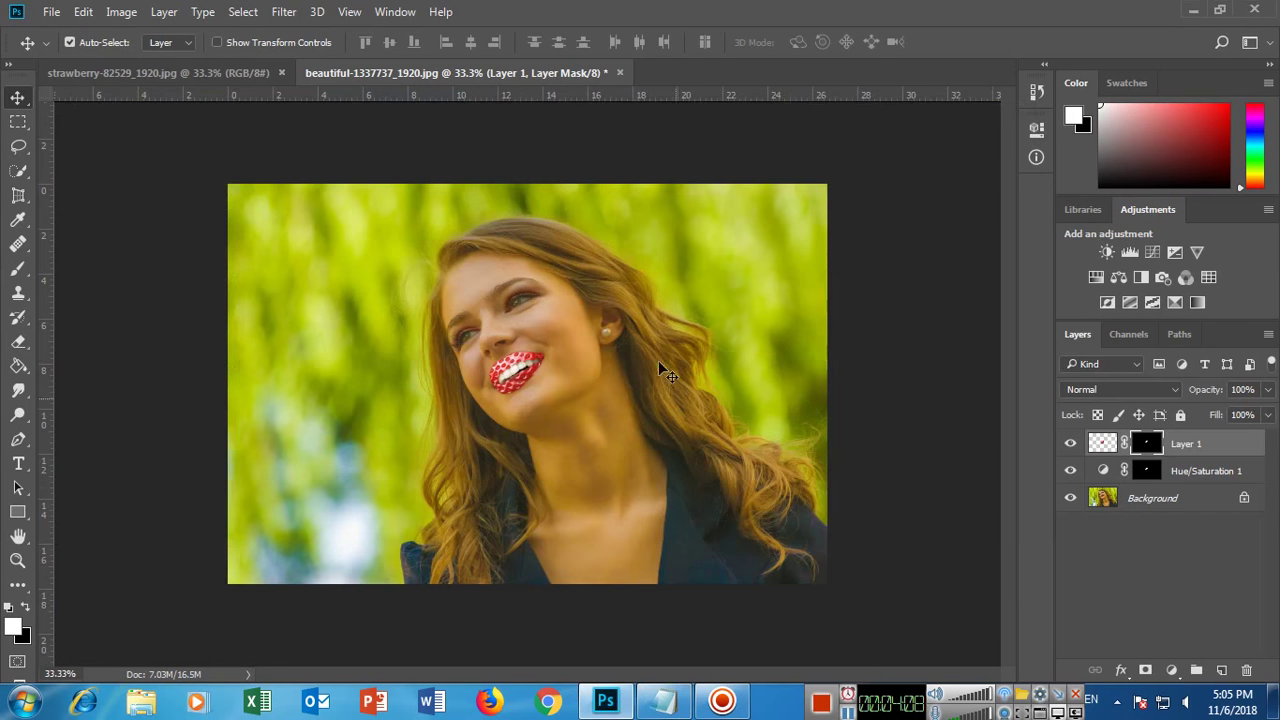
pyautogui.click(121, 11)
pyautogui.moveTo(150, 59)
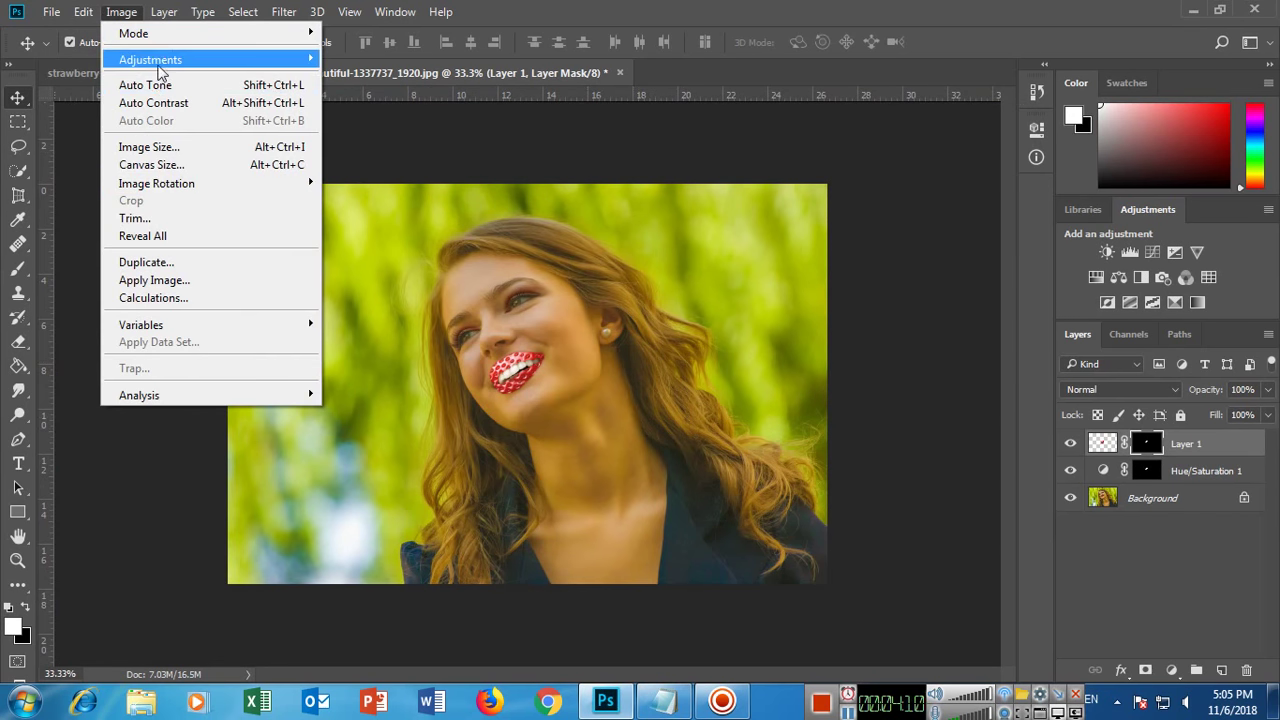
pyautogui.click(414, 94)
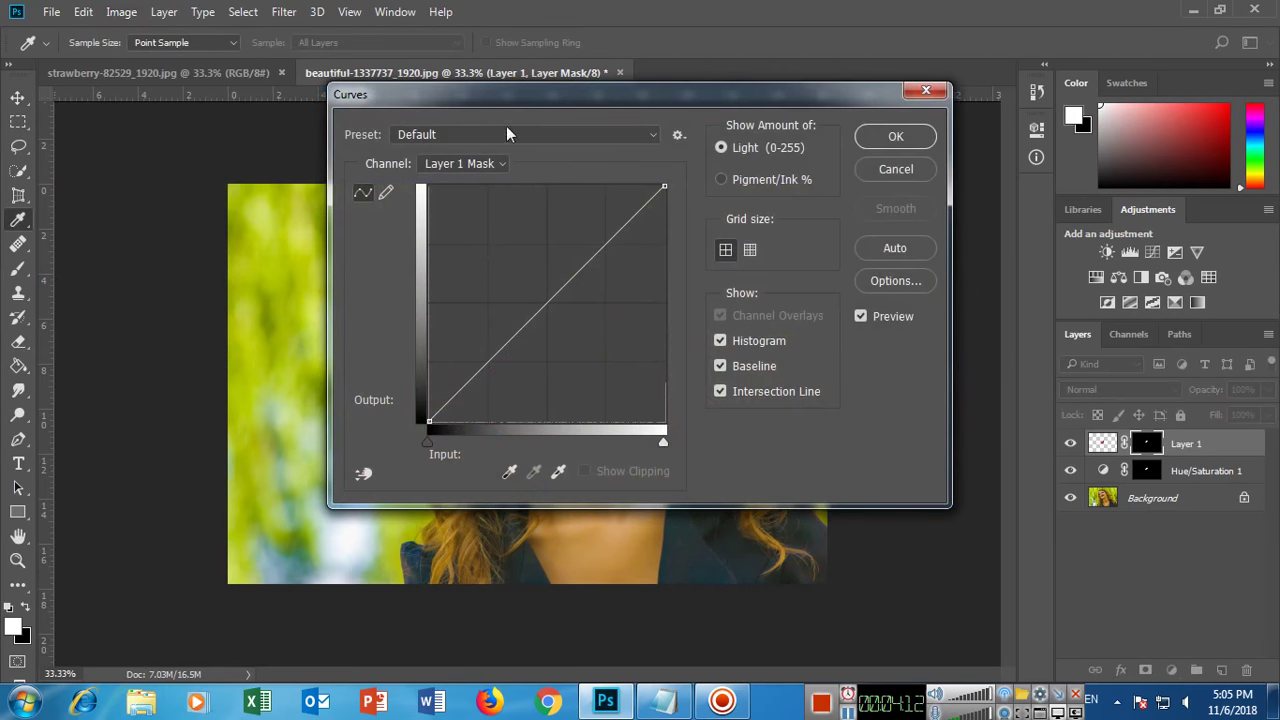
pyautogui.moveTo(500, 94); pyautogui.dragTo(867, 123)
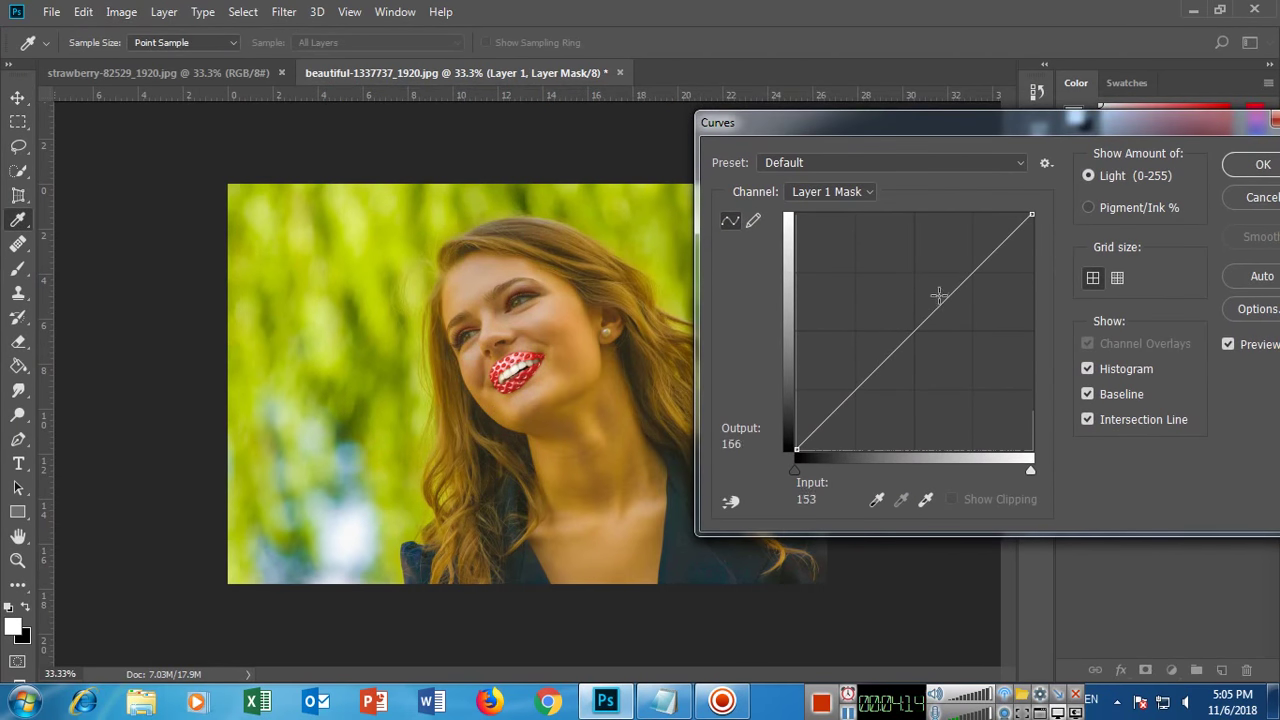
pyautogui.moveTo(915, 334)
pyautogui.mouseDown()
pyautogui.moveTo(961, 344)
pyautogui.moveTo(878, 284)
pyautogui.moveTo(951, 309)
pyautogui.moveTo(966, 329)
pyautogui.moveTo(910, 335)
pyautogui.moveTo(883, 378)
pyautogui.mouseUp()
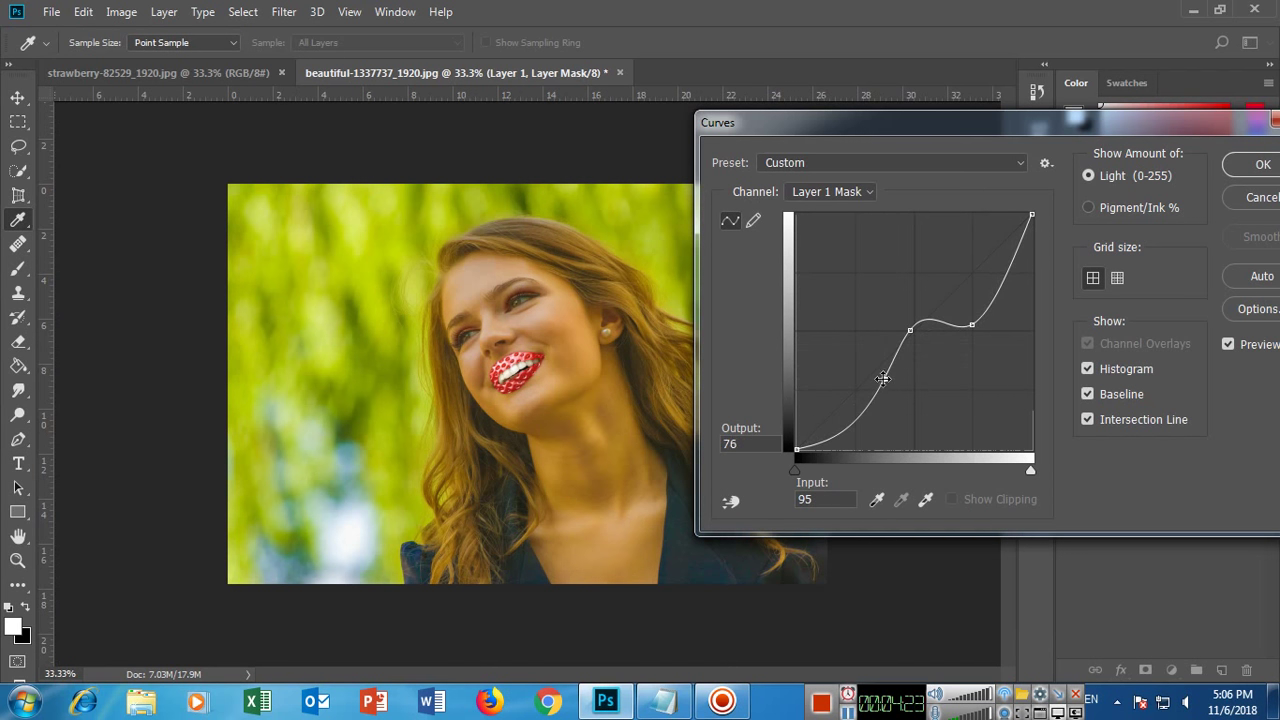
pyautogui.click(1250, 166)
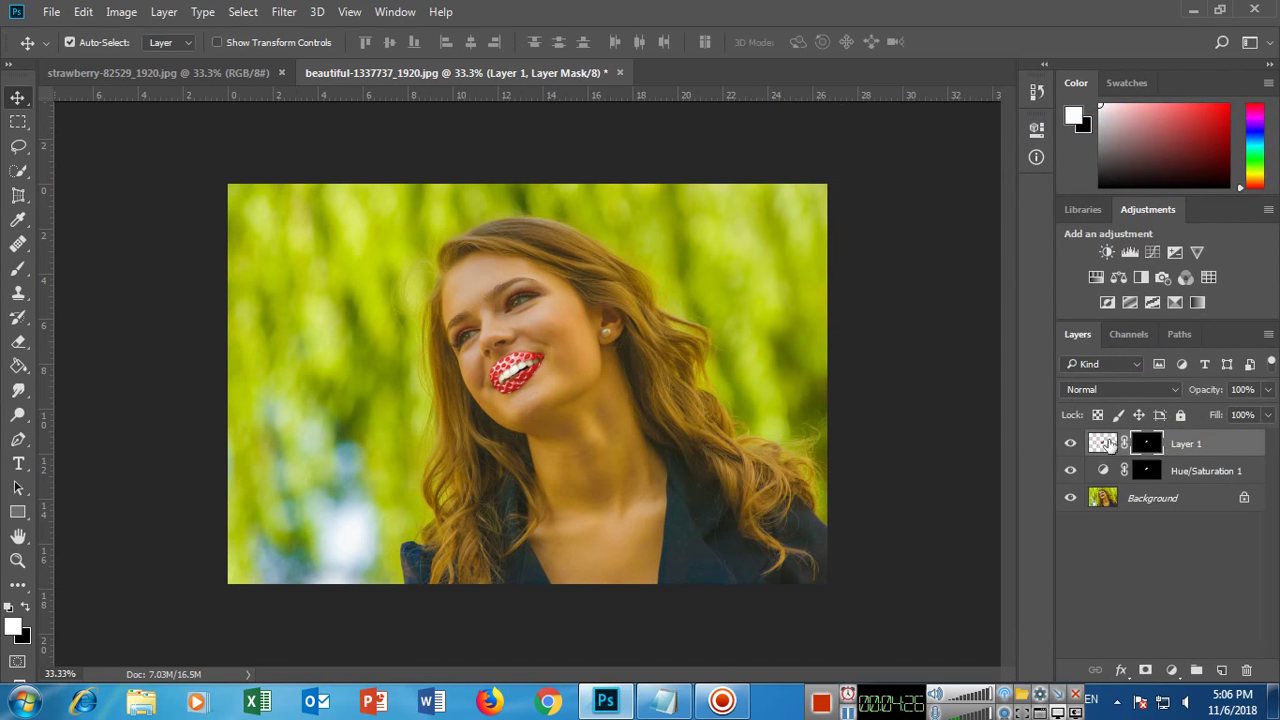
# Step: Add a trial Hue/Saturation adjustment layer at Hue -22, then delete it
pyautogui.click(121, 12)
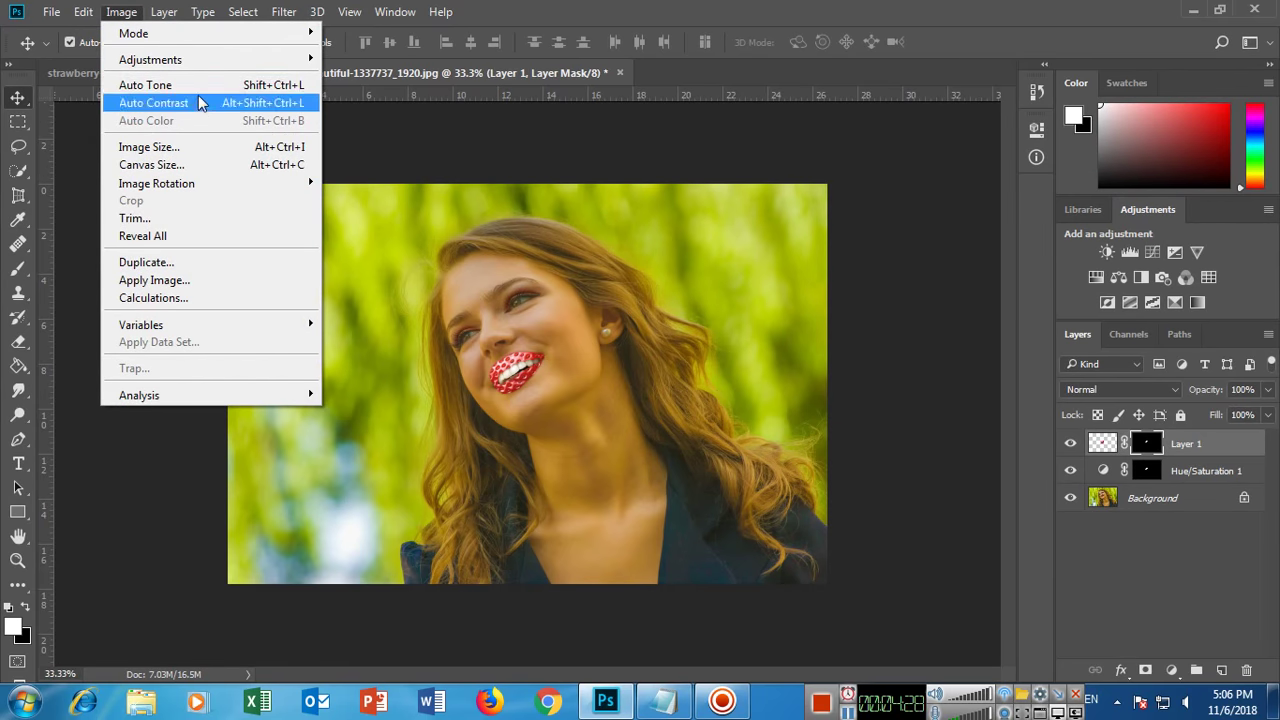
pyautogui.moveTo(150, 59)
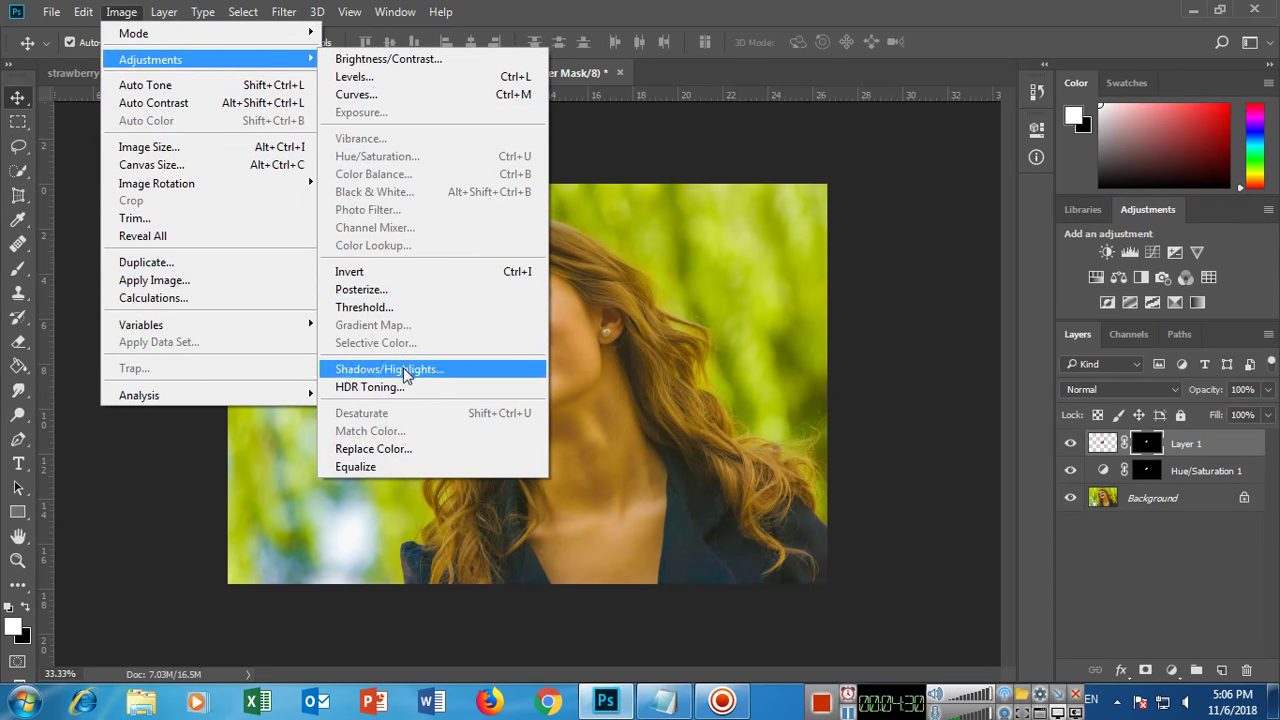
pyautogui.click(645, 10)
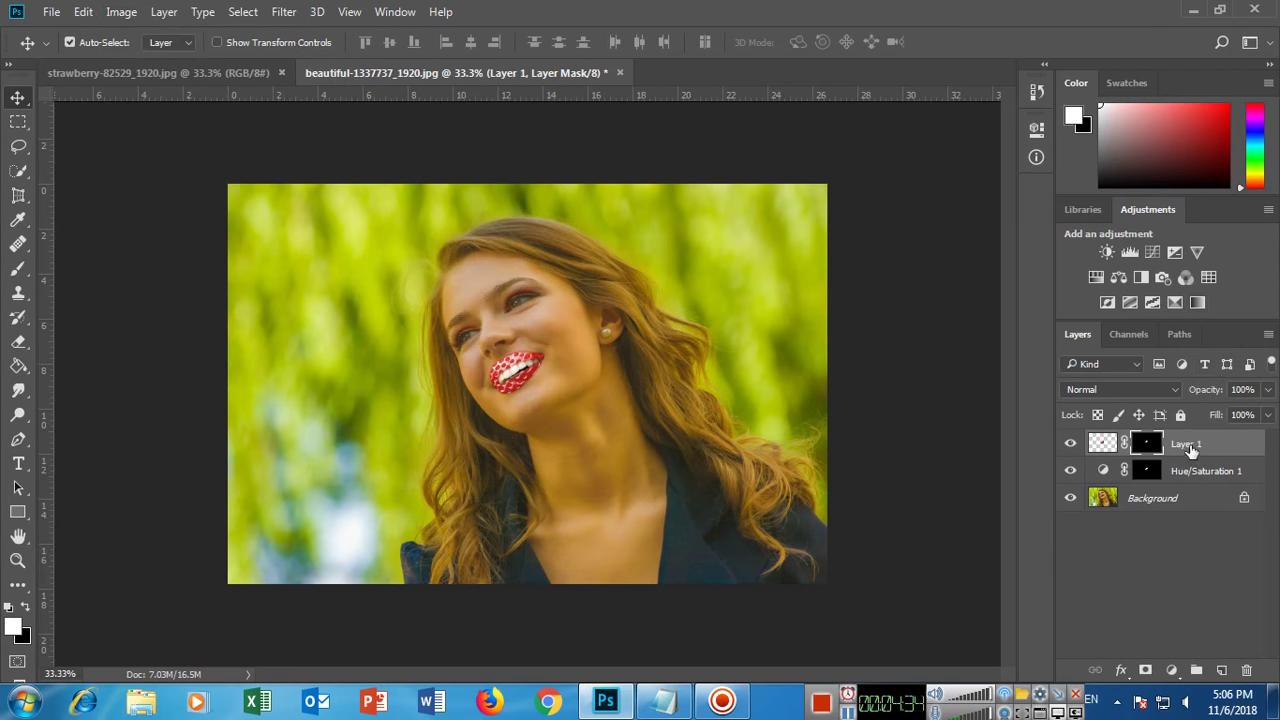
pyautogui.click(1096, 278)
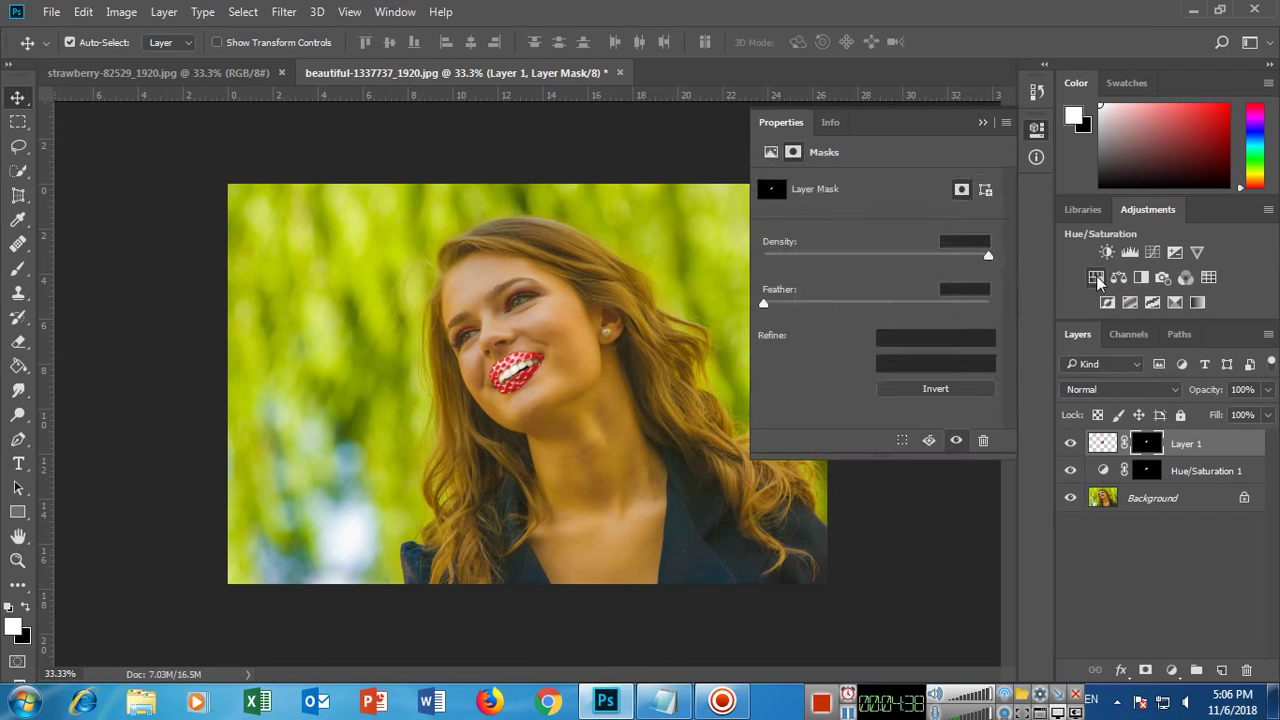
pyautogui.moveTo(876, 252); pyautogui.dragTo(852, 252)
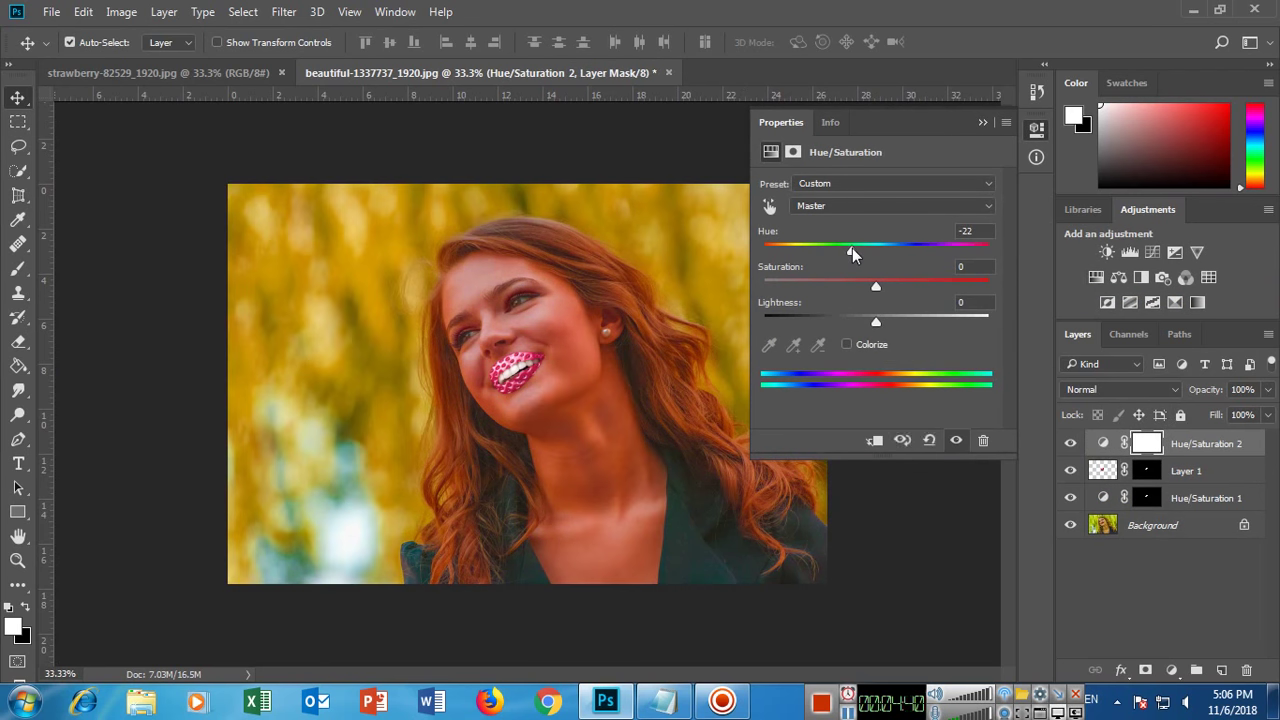
pyautogui.click(1163, 559)
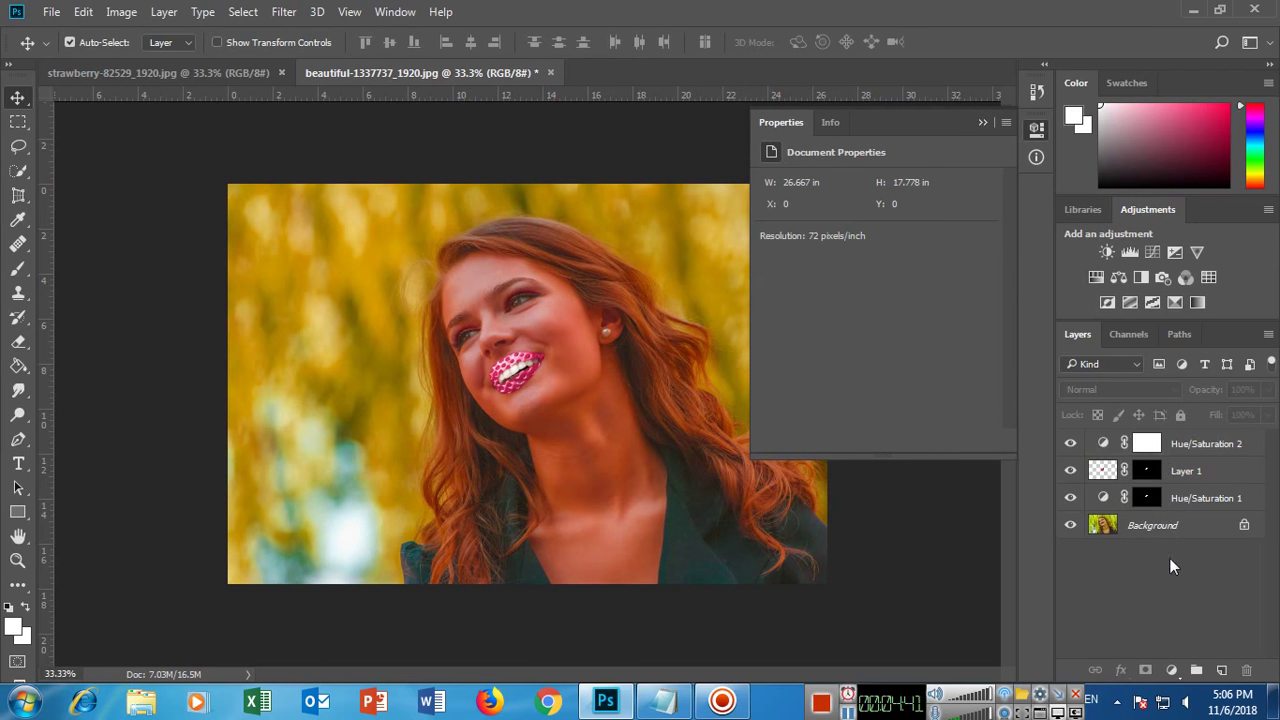
pyautogui.click(1183, 450)
pyautogui.press('Delete')
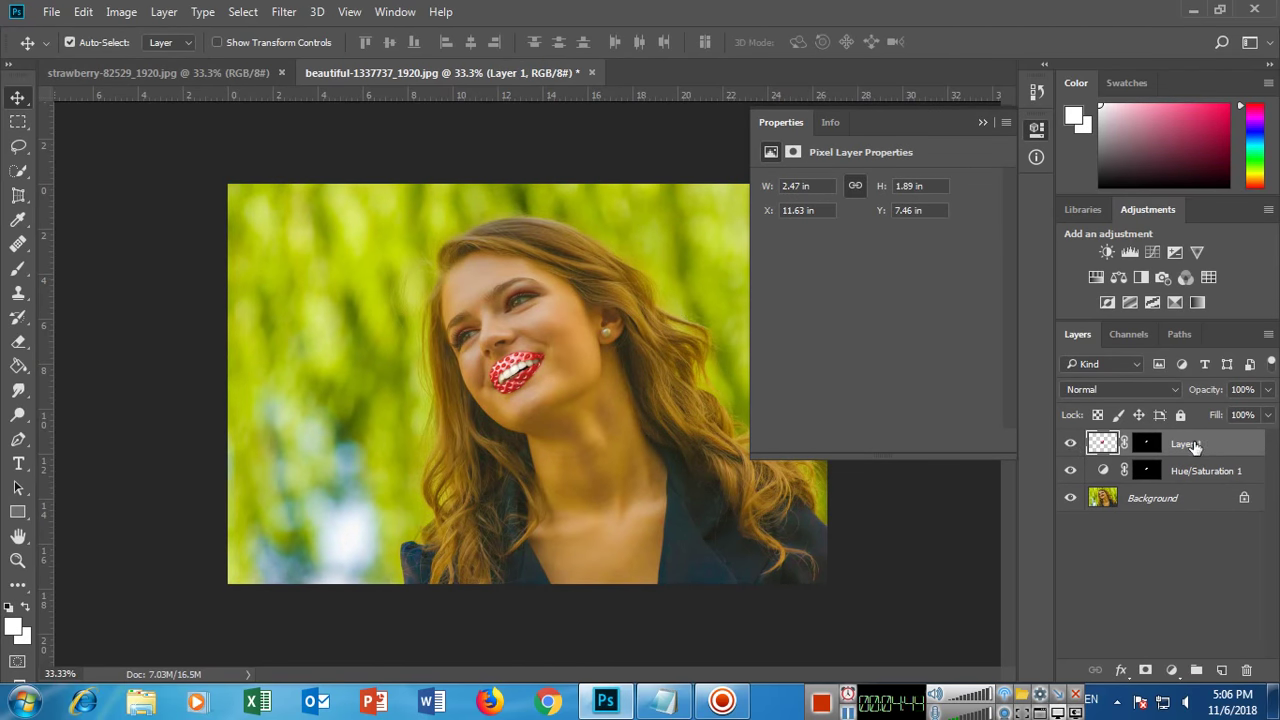
# Step: Reselect Layer 1, then cancel the Hue/Saturation dialog without applying any change
pyautogui.click(980, 124)
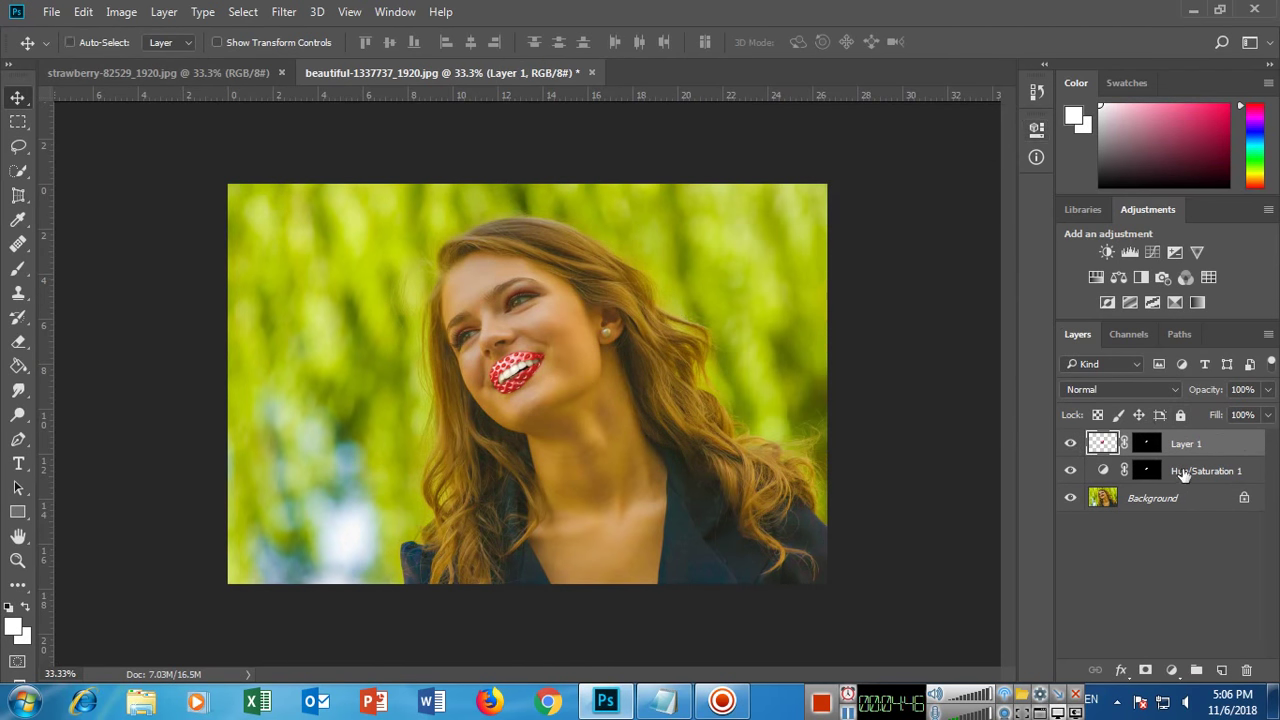
pyautogui.click(122, 12)
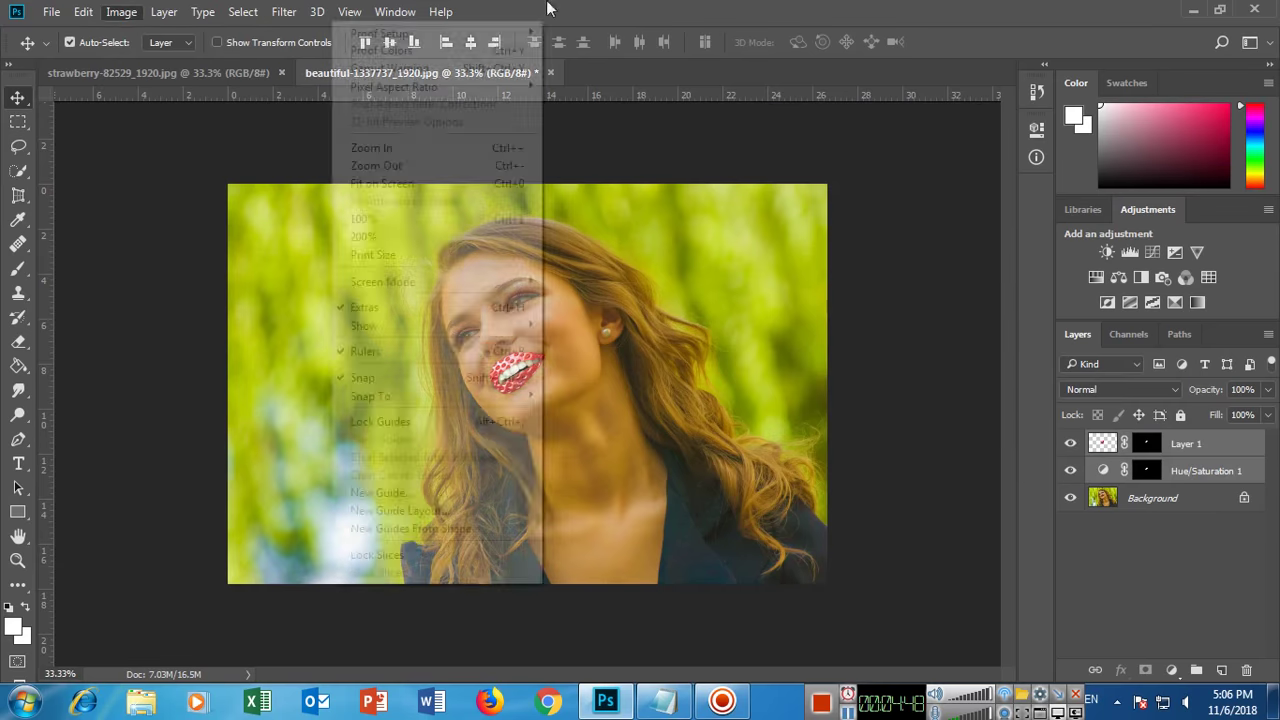
pyautogui.click(1171, 478)
pyautogui.click(1180, 446)
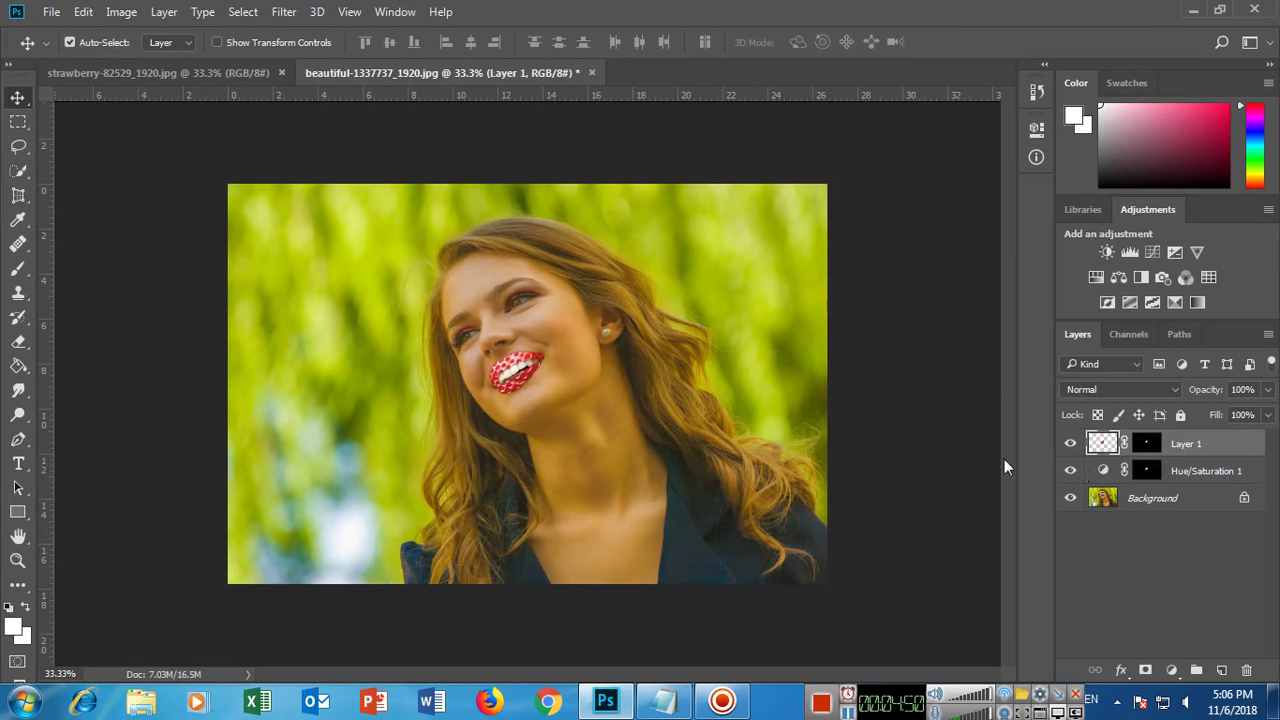
pyautogui.click(122, 12)
pyautogui.moveTo(150, 60)
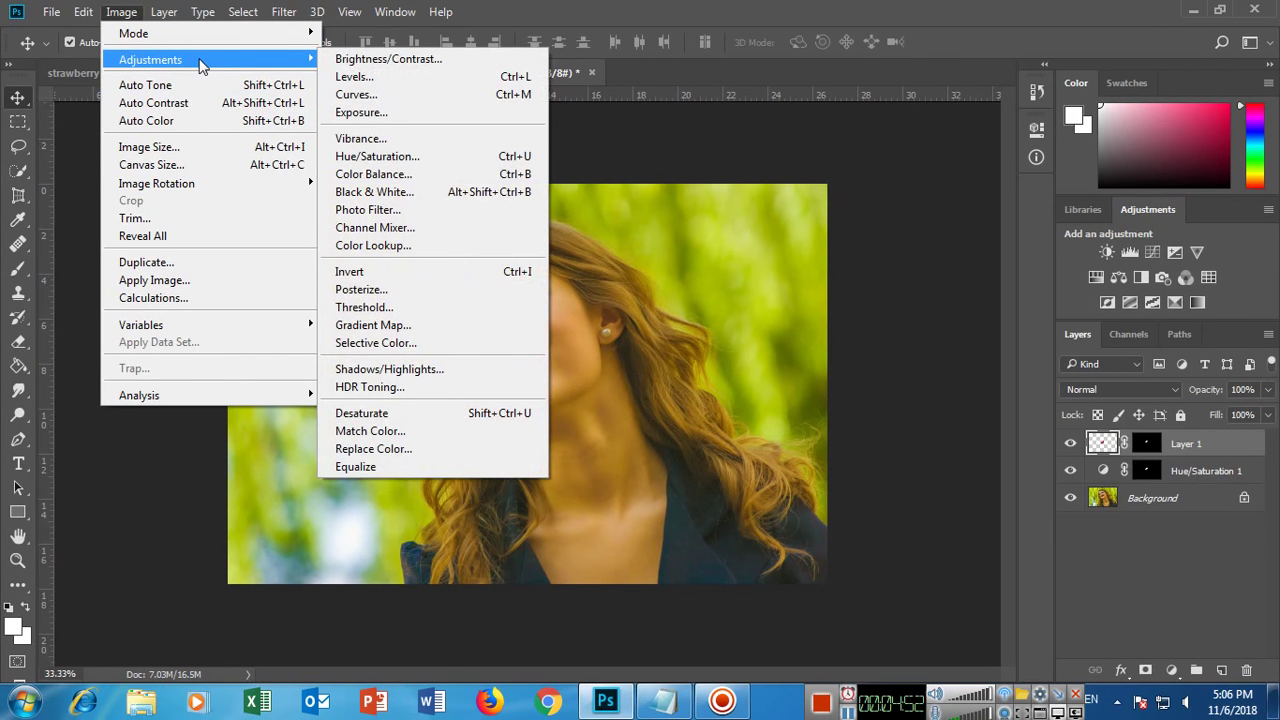
pyautogui.click(415, 160)
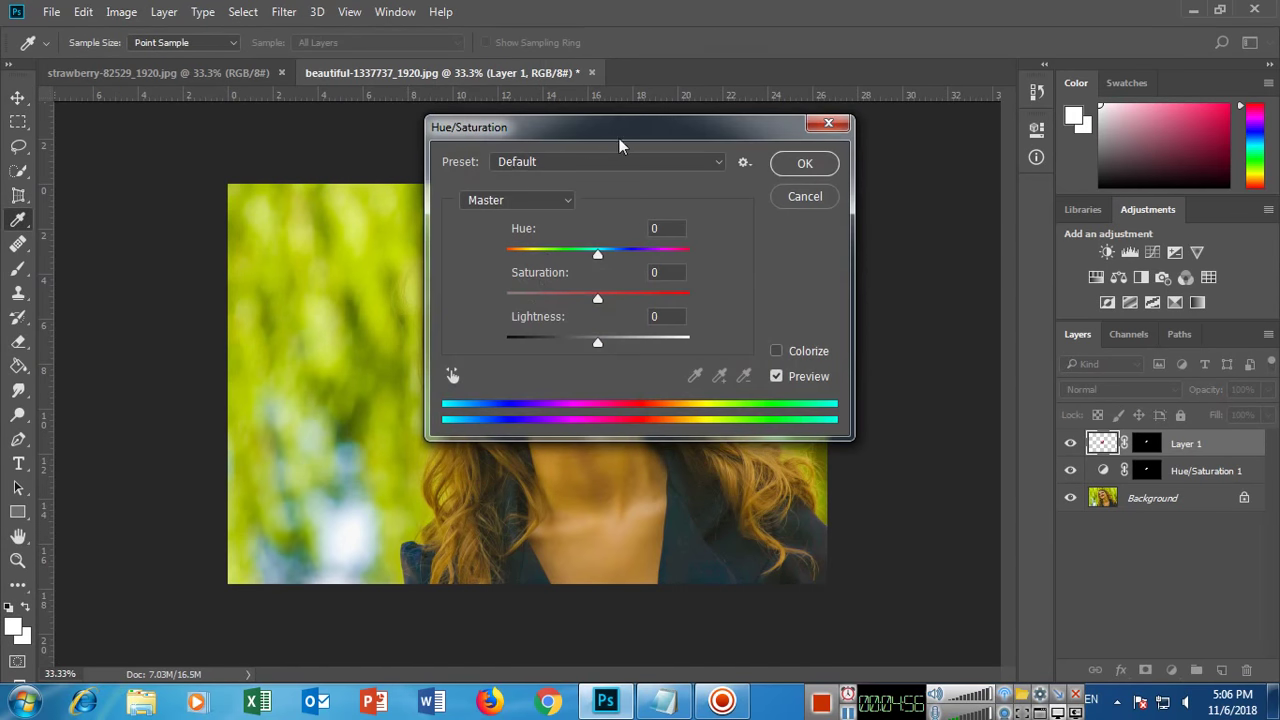
pyautogui.click(800, 196)
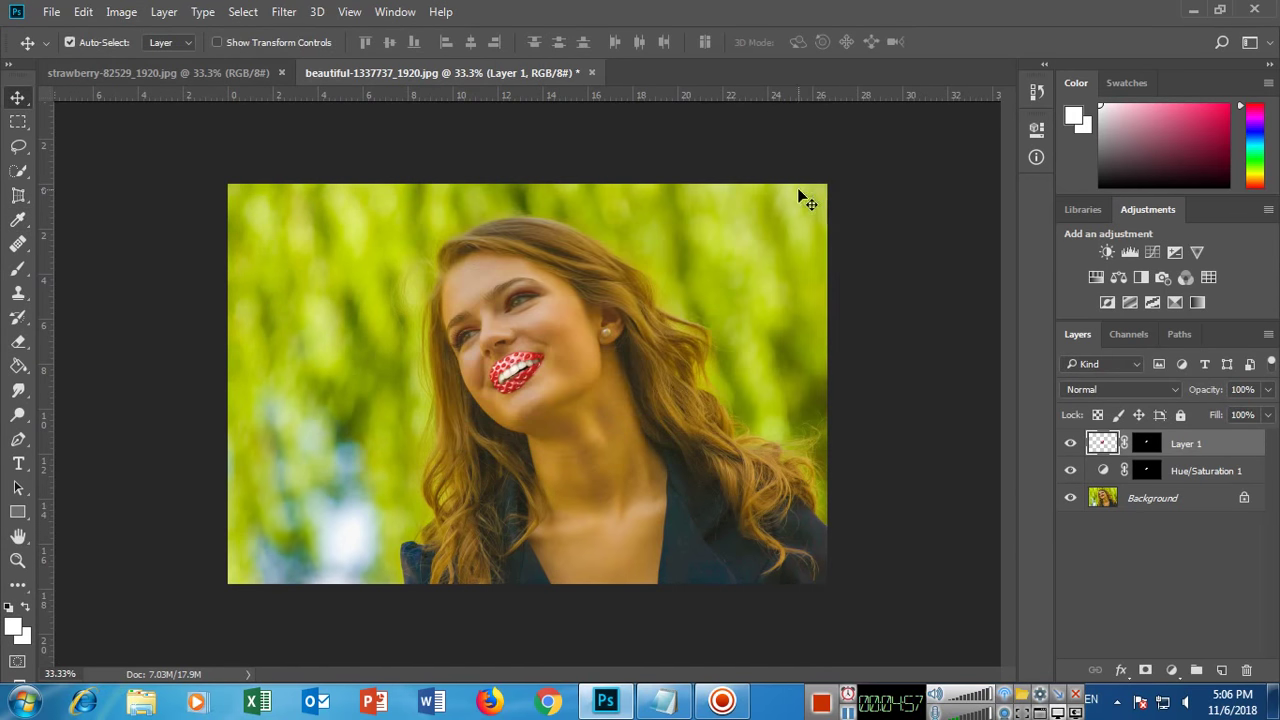
pyautogui.click(122, 12)
pyautogui.moveTo(150, 59)
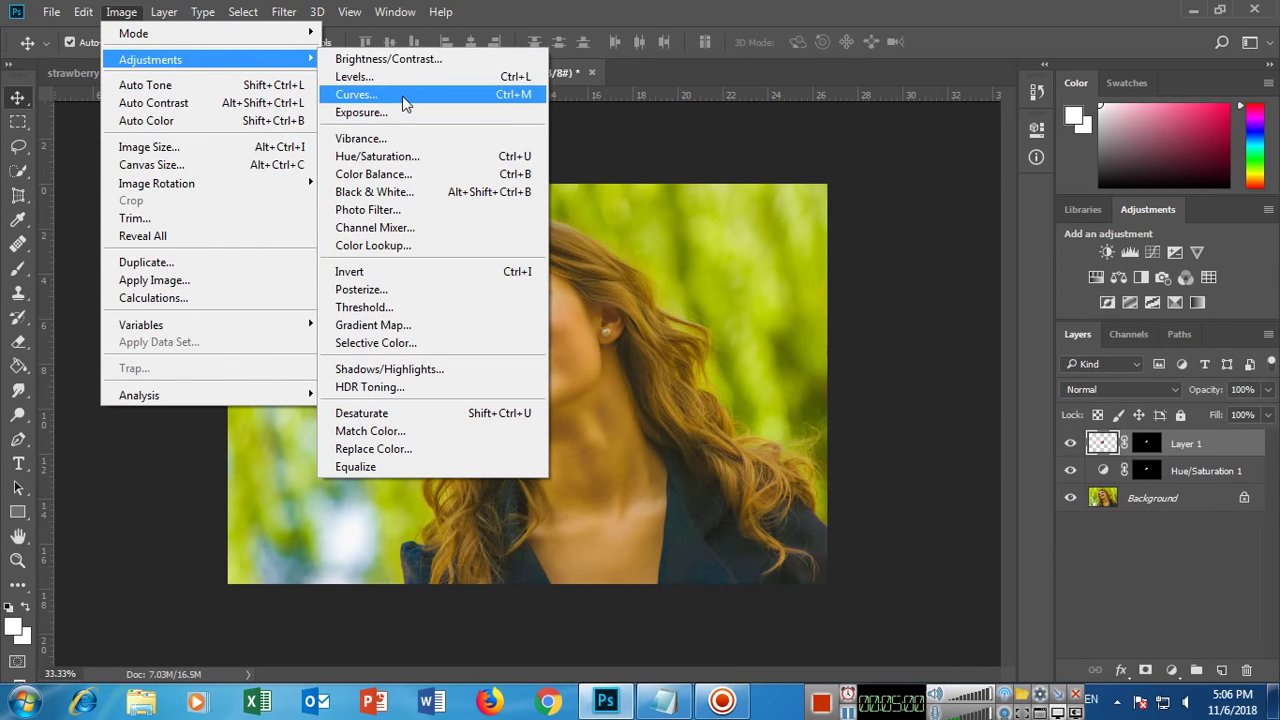
# Step: Apply a two-point Curves adjustment to Layer 1 that deepens the darker tones
pyautogui.click(400, 98)
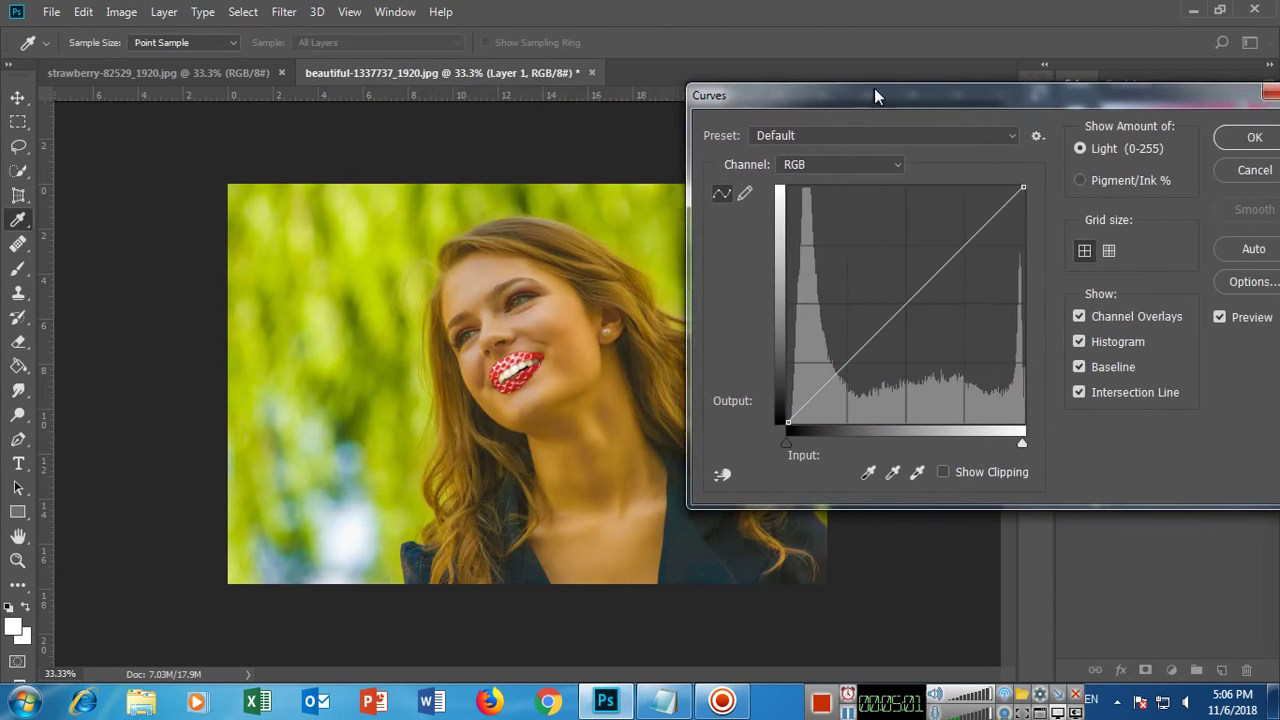
pyautogui.moveTo(519, 93); pyautogui.dragTo(901, 94)
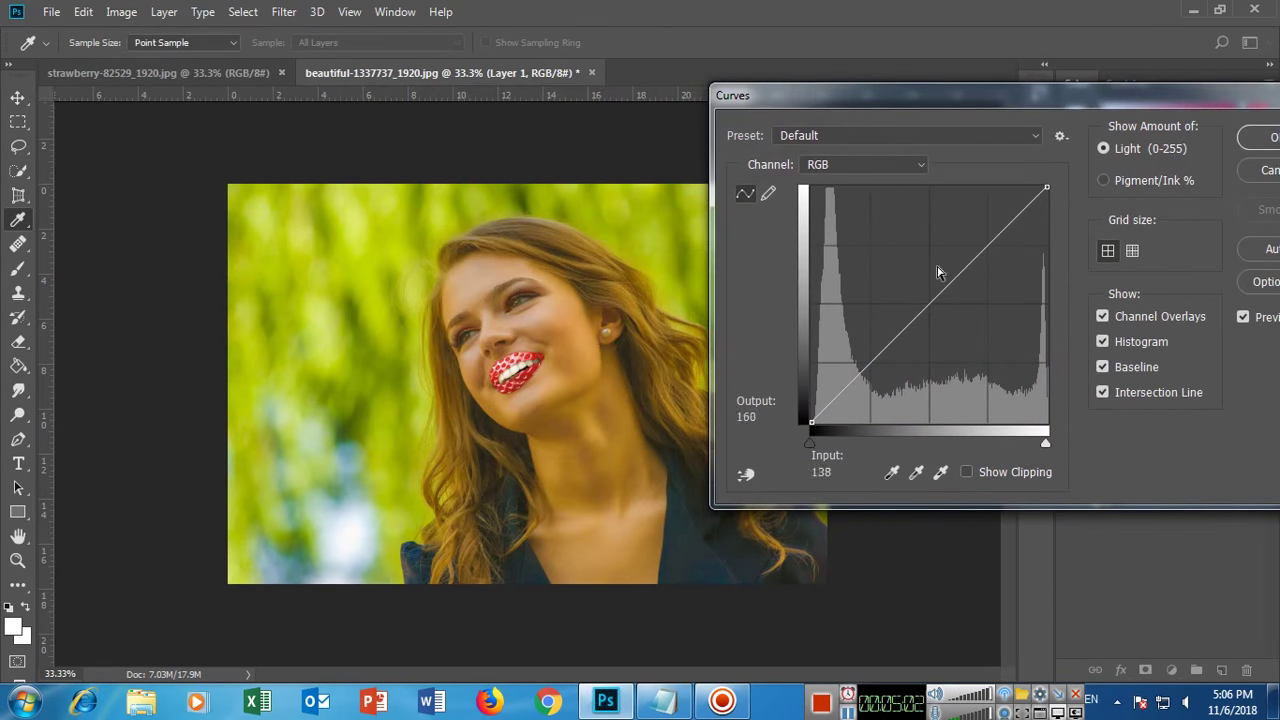
pyautogui.moveTo(928, 298)
pyautogui.mouseDown()
pyautogui.moveTo(944, 324)
pyautogui.moveTo(979, 307)
pyautogui.moveTo(953, 350)
pyautogui.mouseUp()
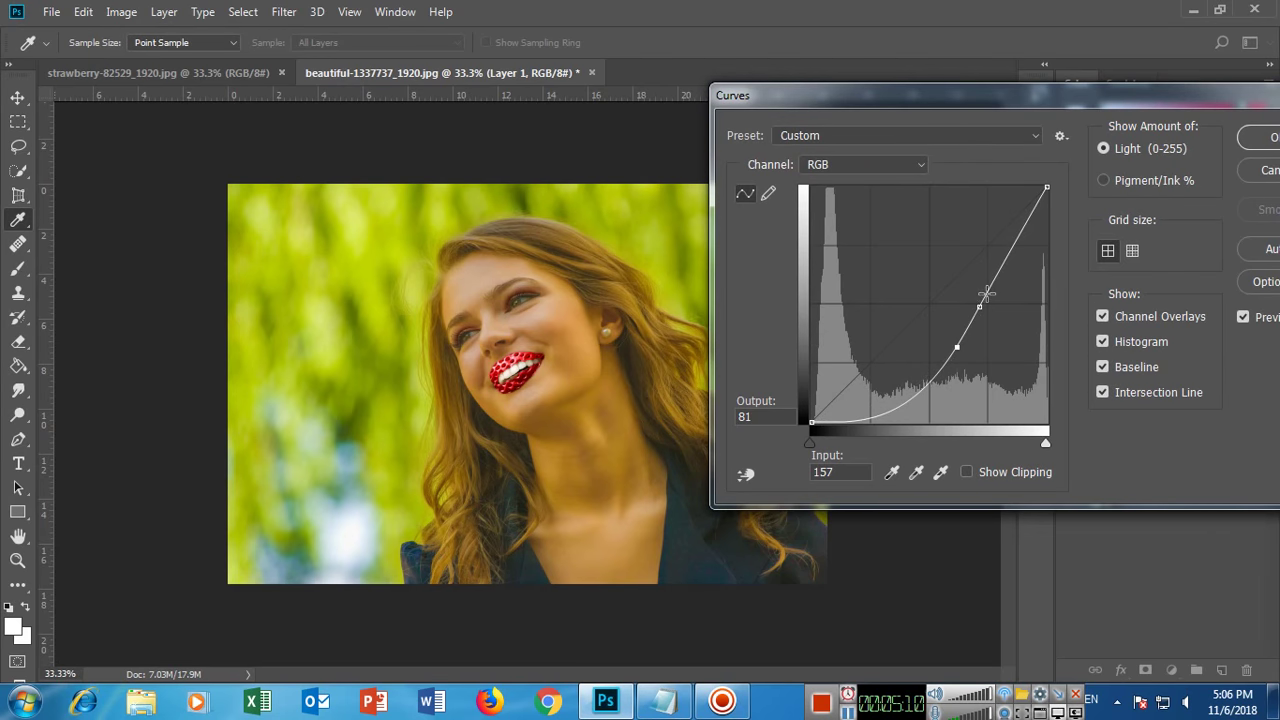
pyautogui.moveTo(986, 294); pyautogui.dragTo(998, 291)
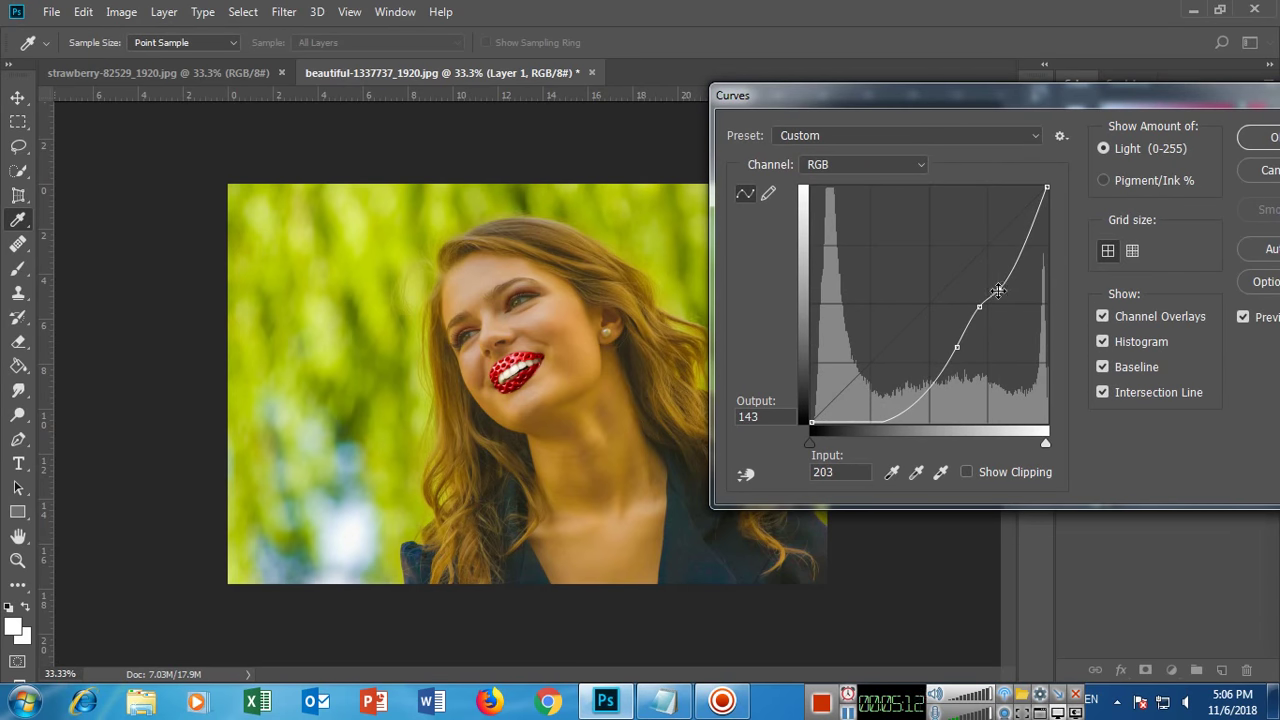
pyautogui.click(1260, 140)
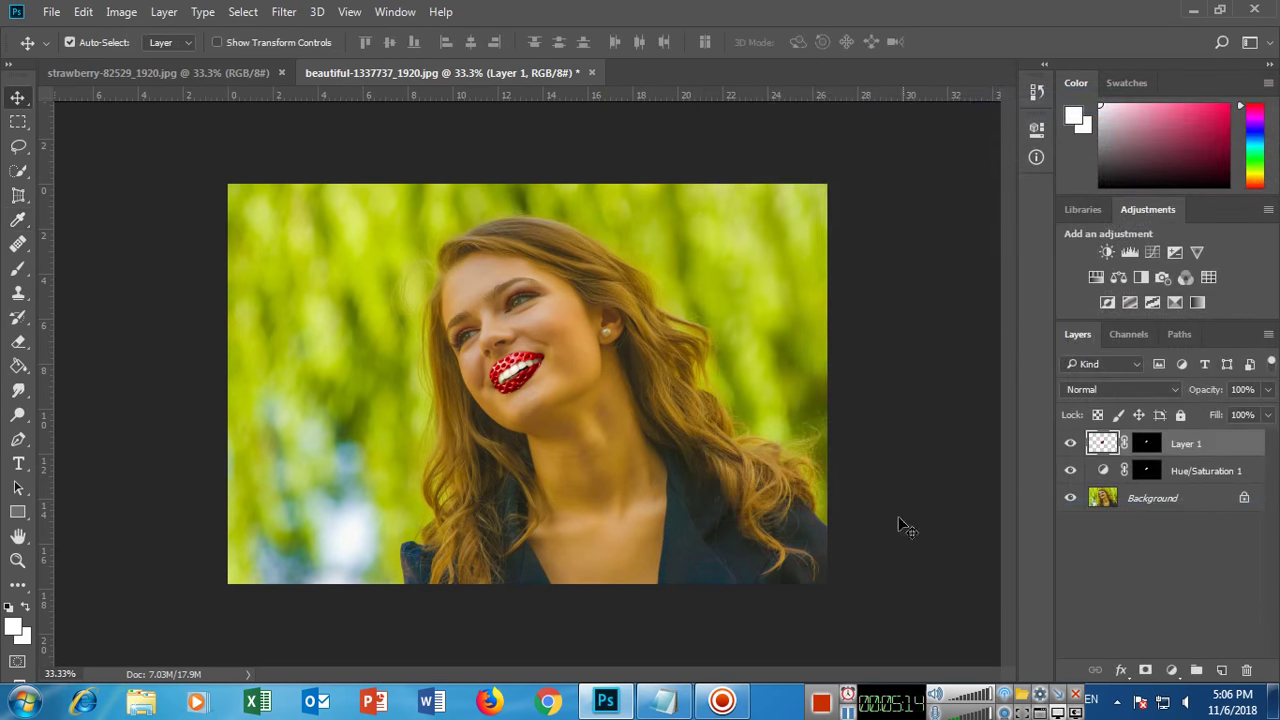
# Step: Note 'as you wish you can apply now merge all layers', then Merge Visible into Background
pyautogui.click(664, 700)
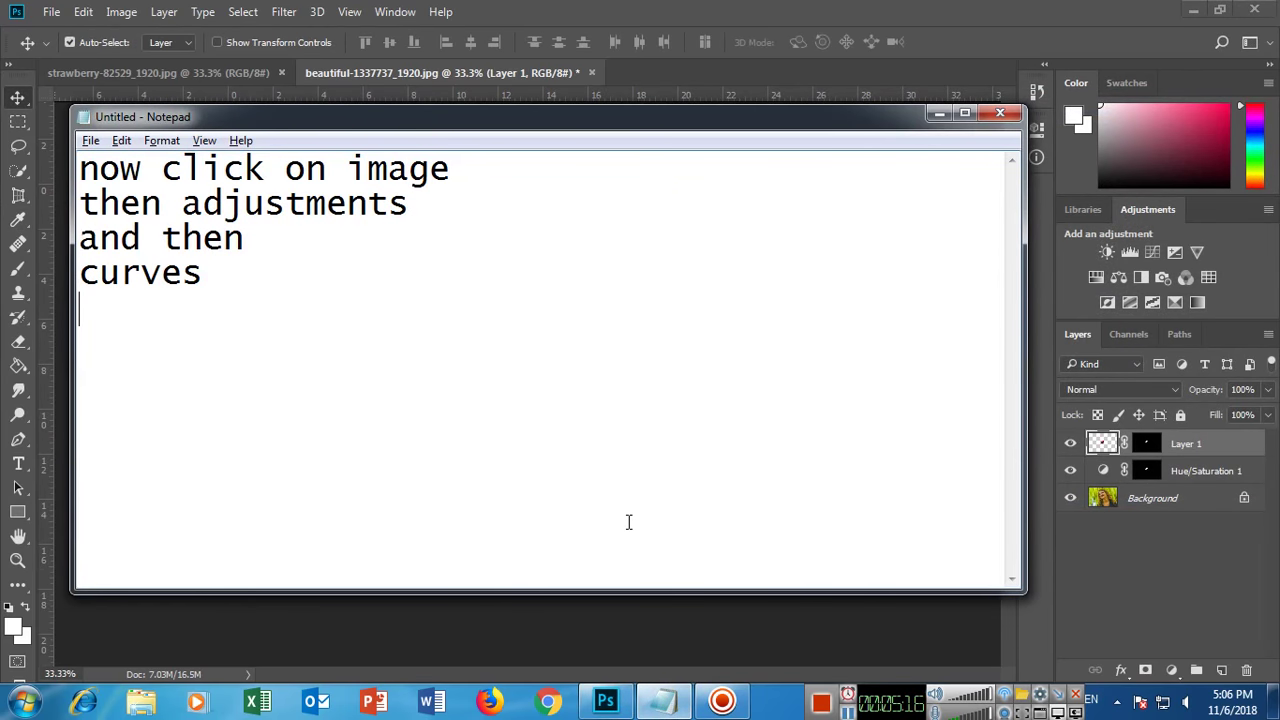
pyautogui.write('as yo')
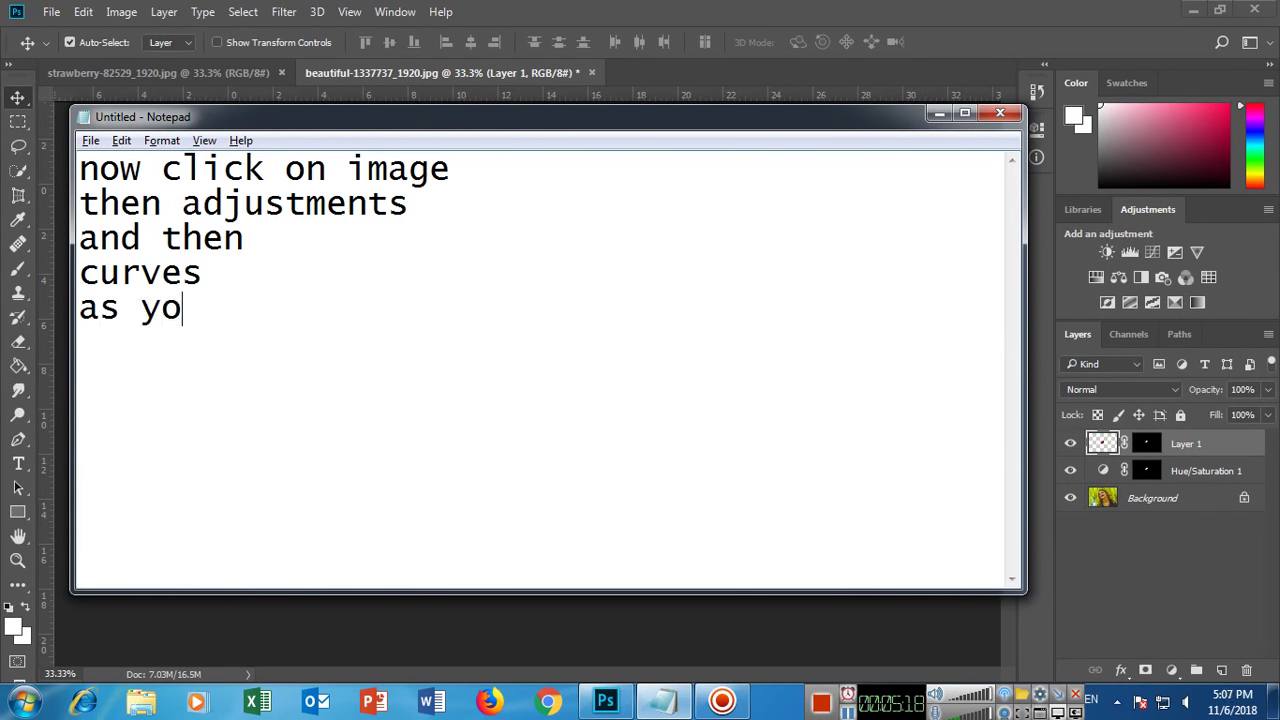
pyautogui.write('u wish you can ap')
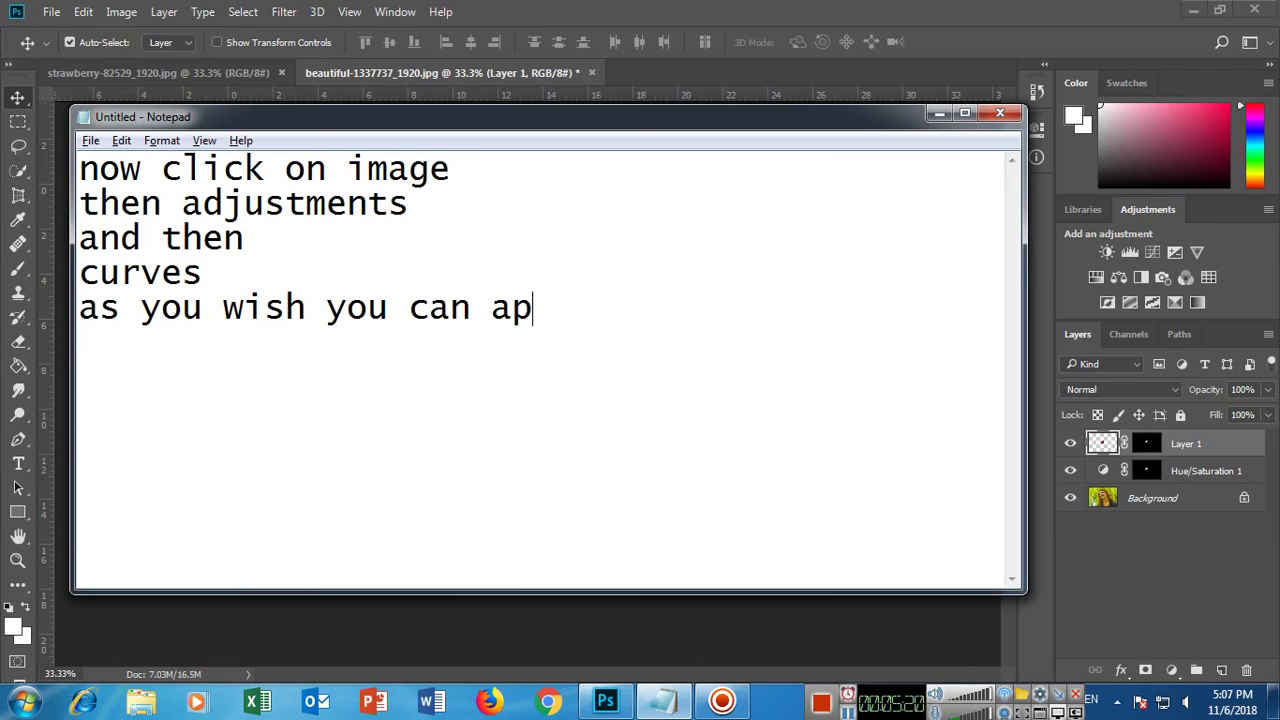
pyautogui.write('ply ')
pyautogui.write('now m')
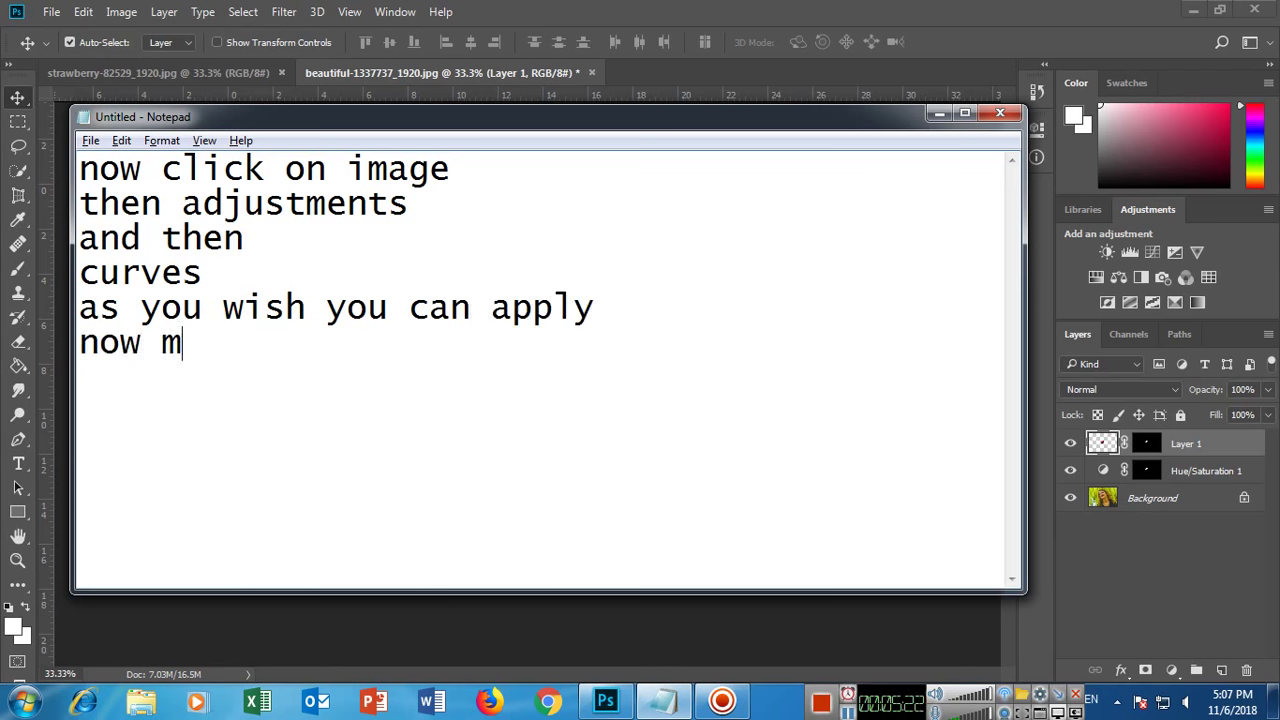
pyautogui.write('erge all la')
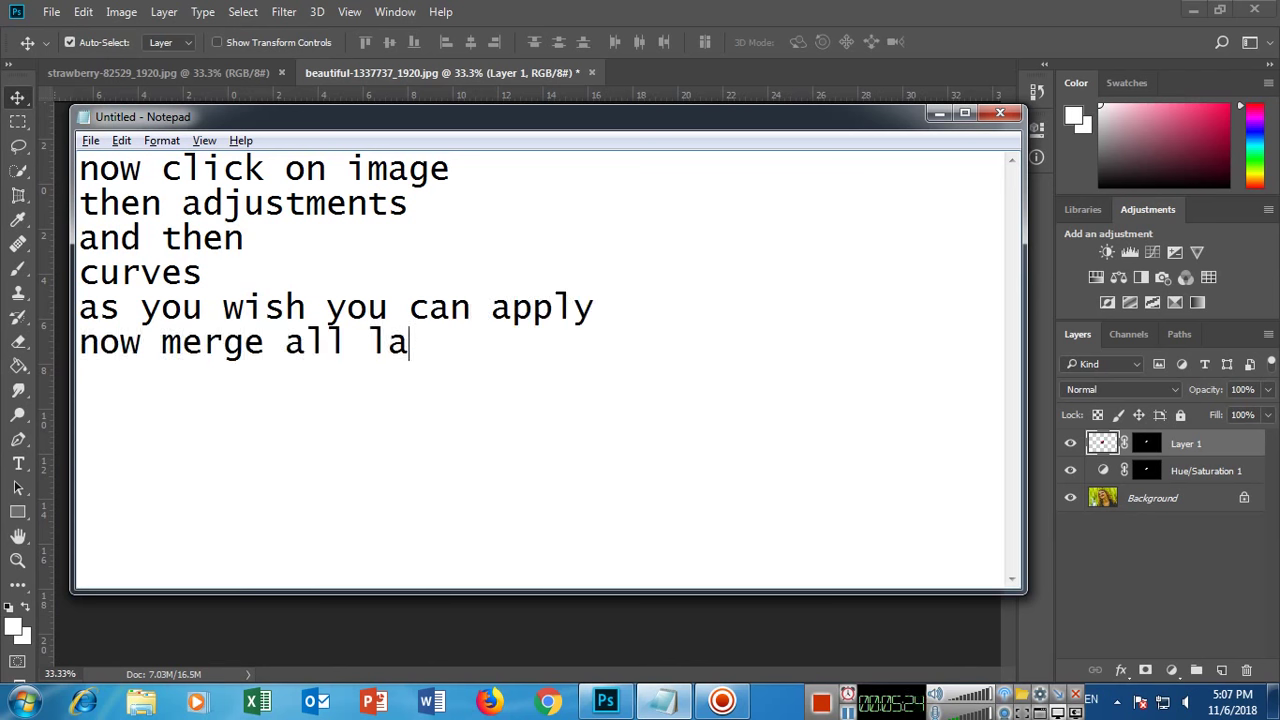
pyautogui.write('yers')
pyautogui.hotkey('alt', 'Tab')
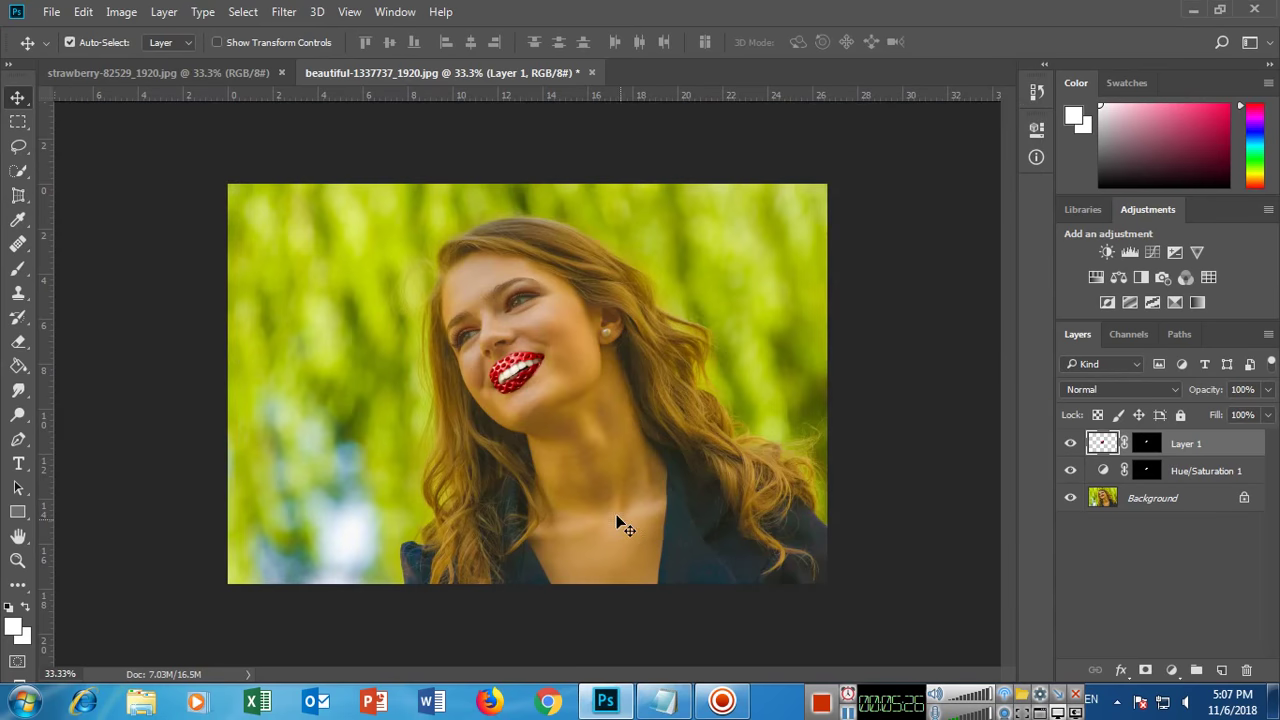
pyautogui.click(165, 12)
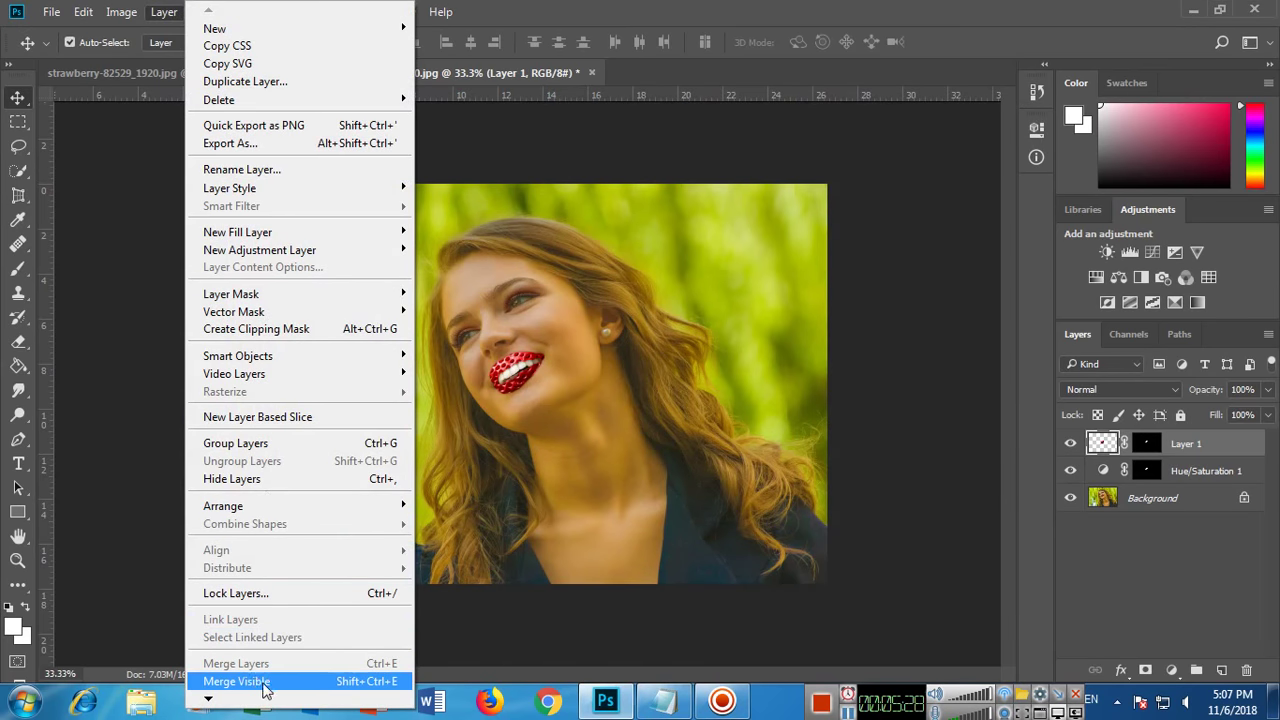
pyautogui.click(252, 684)
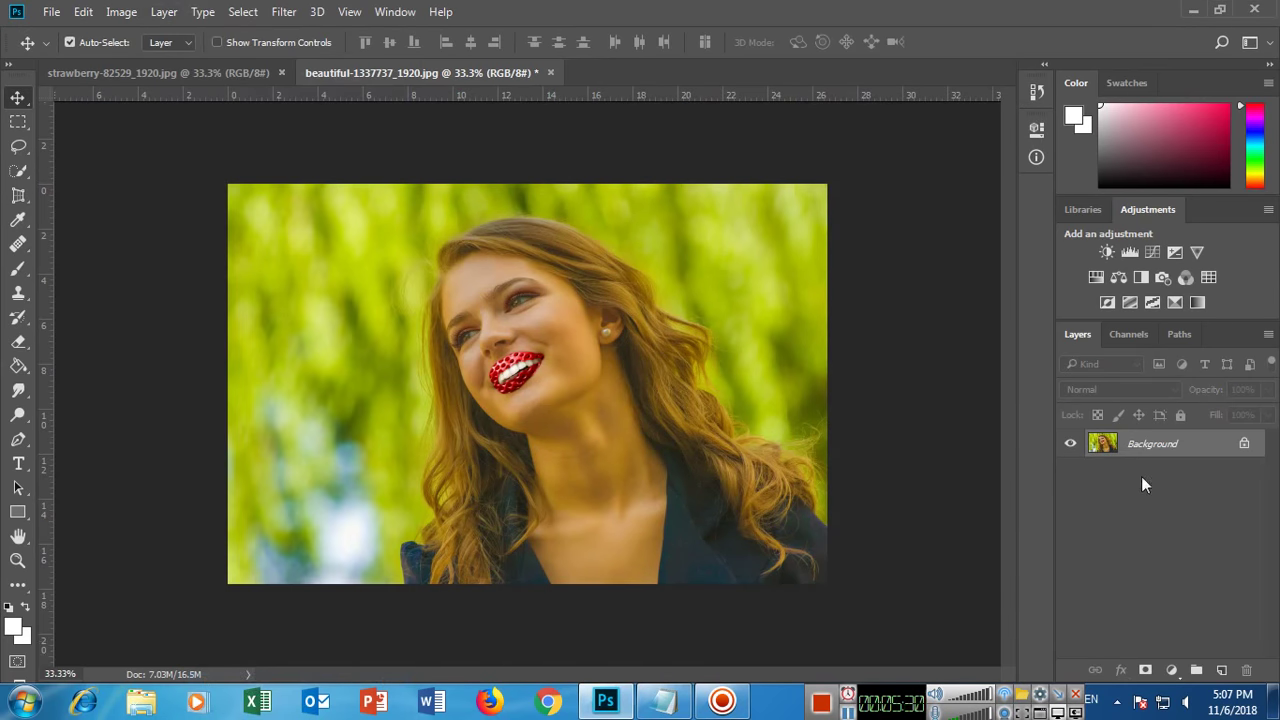
pyautogui.click(284, 12)
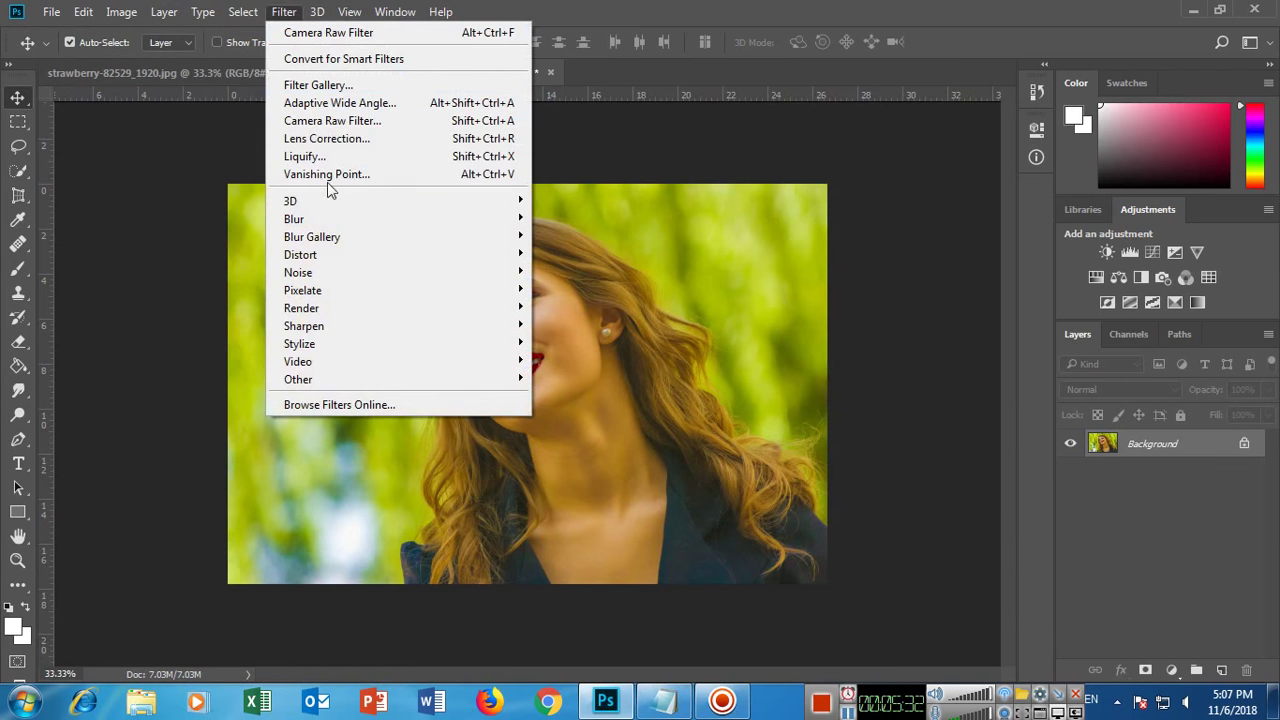
pyautogui.press('Escape')
pyautogui.hotkey('alt', 'Tab')
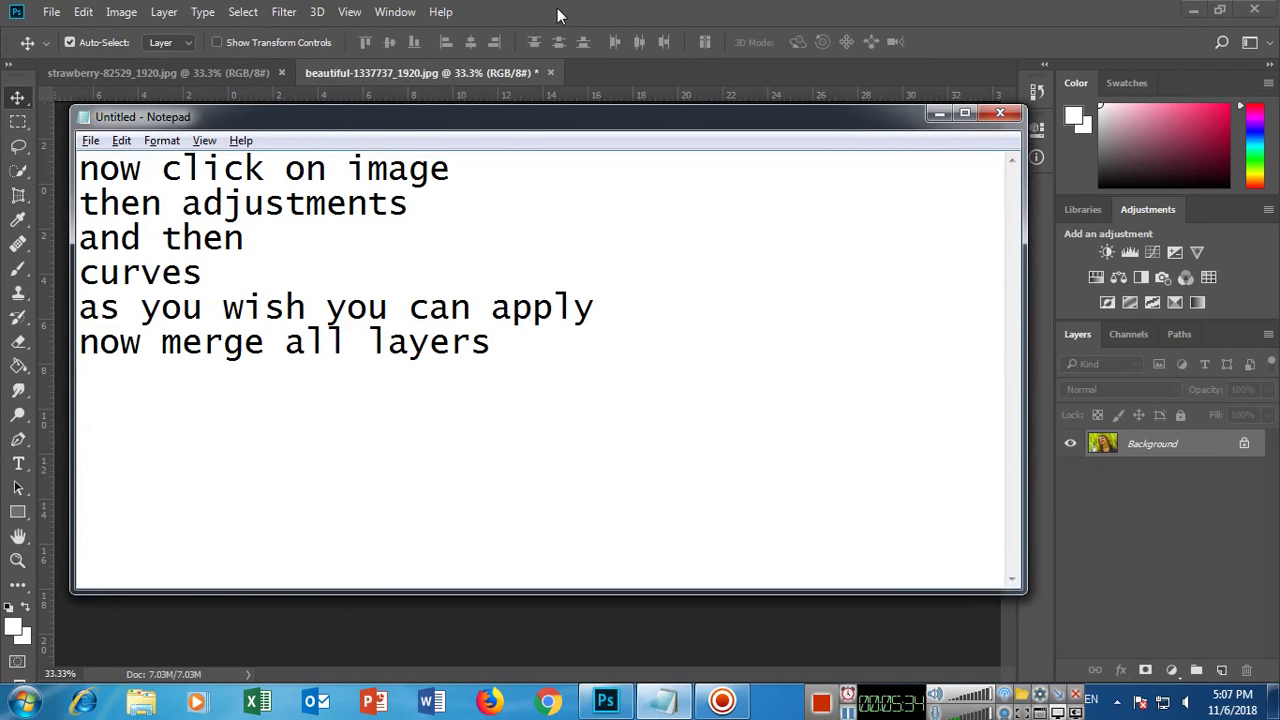
# Step: Add 'now if you want you can apply' and 'camera raw filter' as note lines
pyautogui.write('now if you wa')
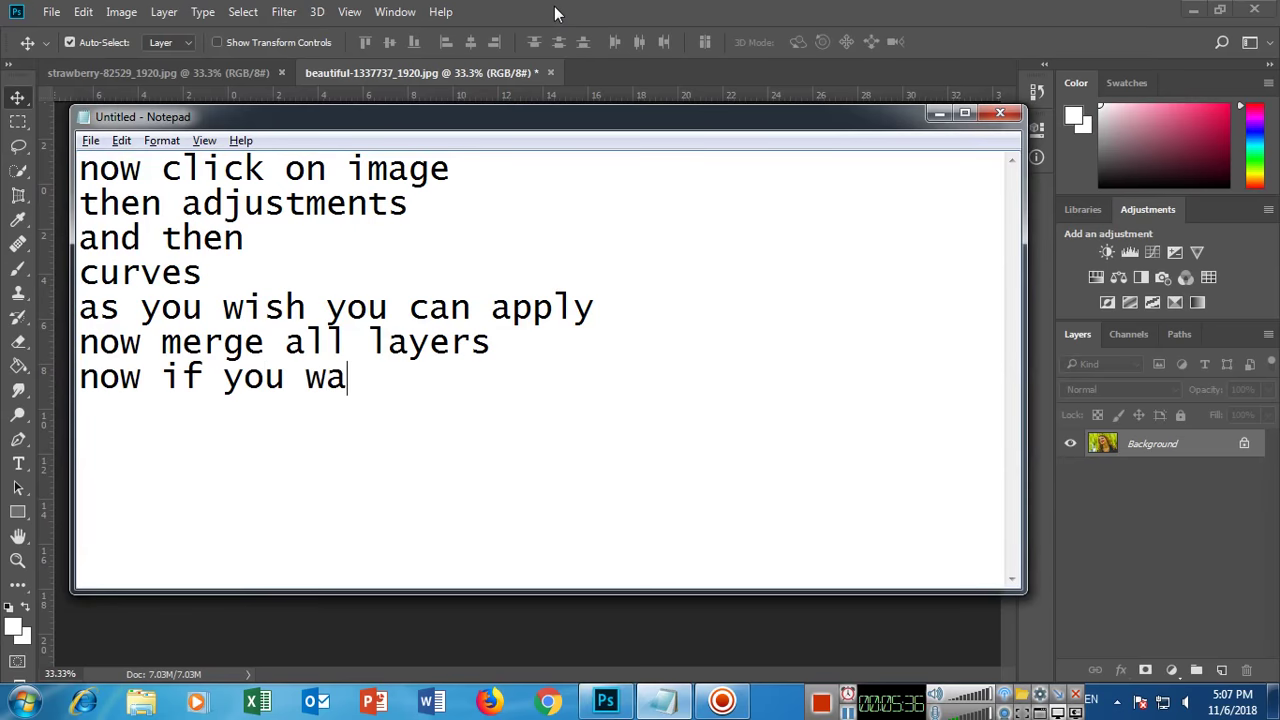
pyautogui.write('nt ')
pyautogui.write('you c')
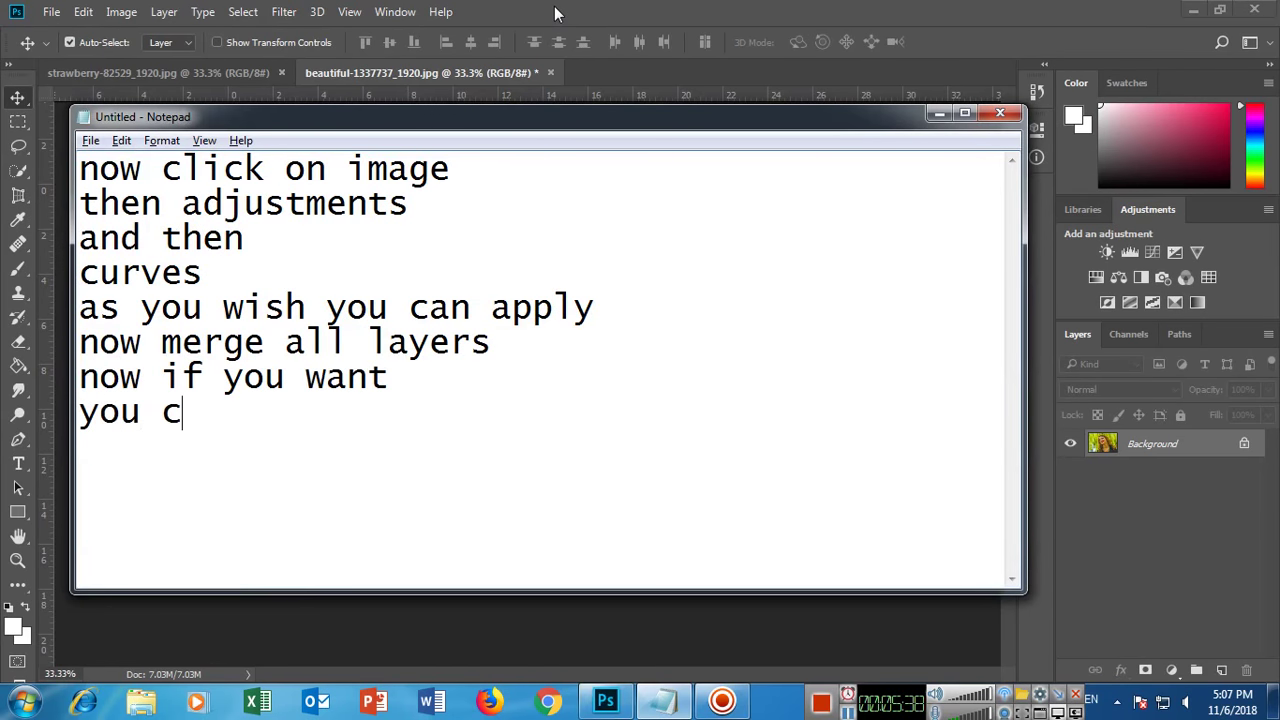
pyautogui.write('an apply')
pyautogui.press('Return')
pyautogui.write('camer')
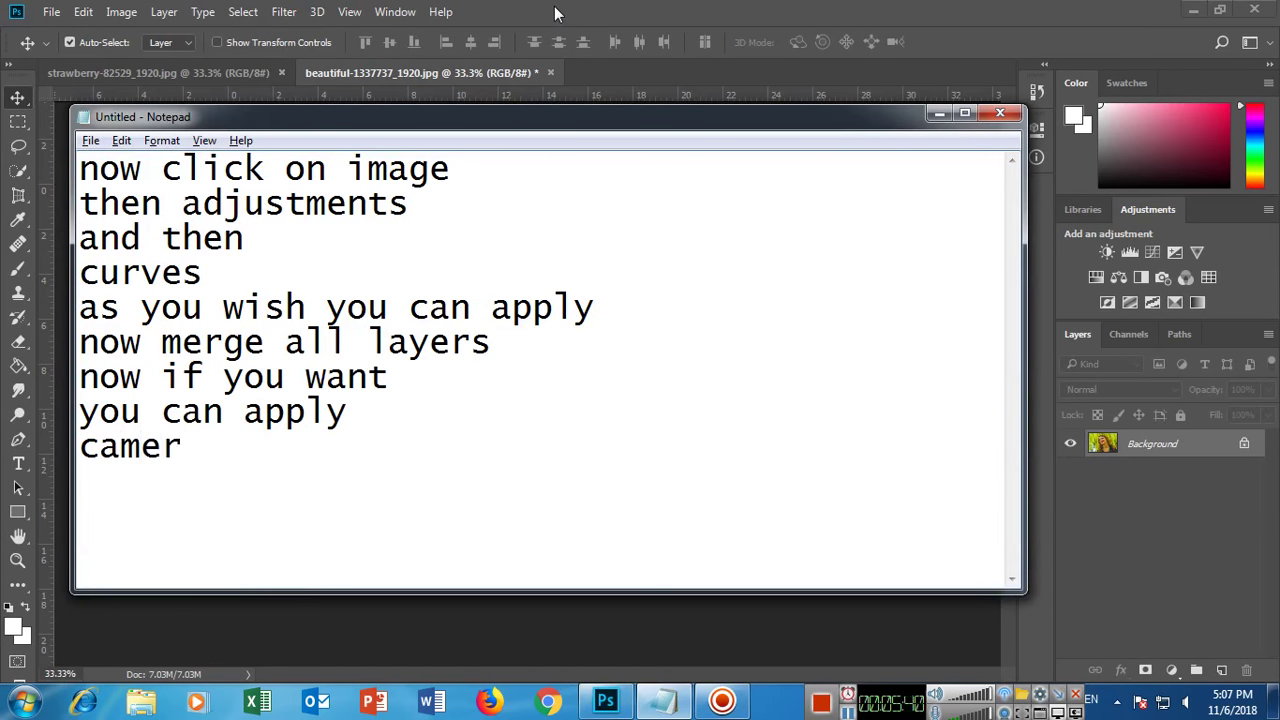
pyautogui.write('a raw filter')
# Step: Apply Camera Raw with Clarity -53, Exposure +0.25, Whites +52, Shadows -43, Contrast +13
pyautogui.click(553, 6)
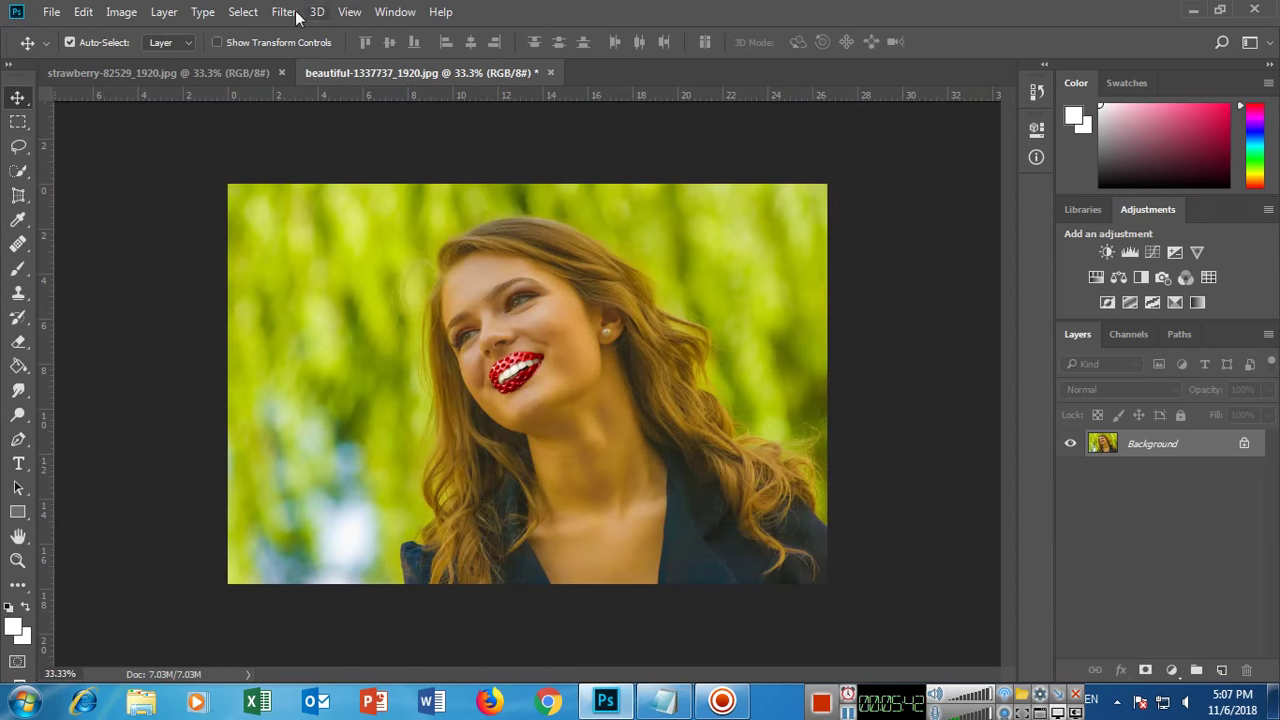
pyautogui.click(283, 11)
pyautogui.click(365, 124)
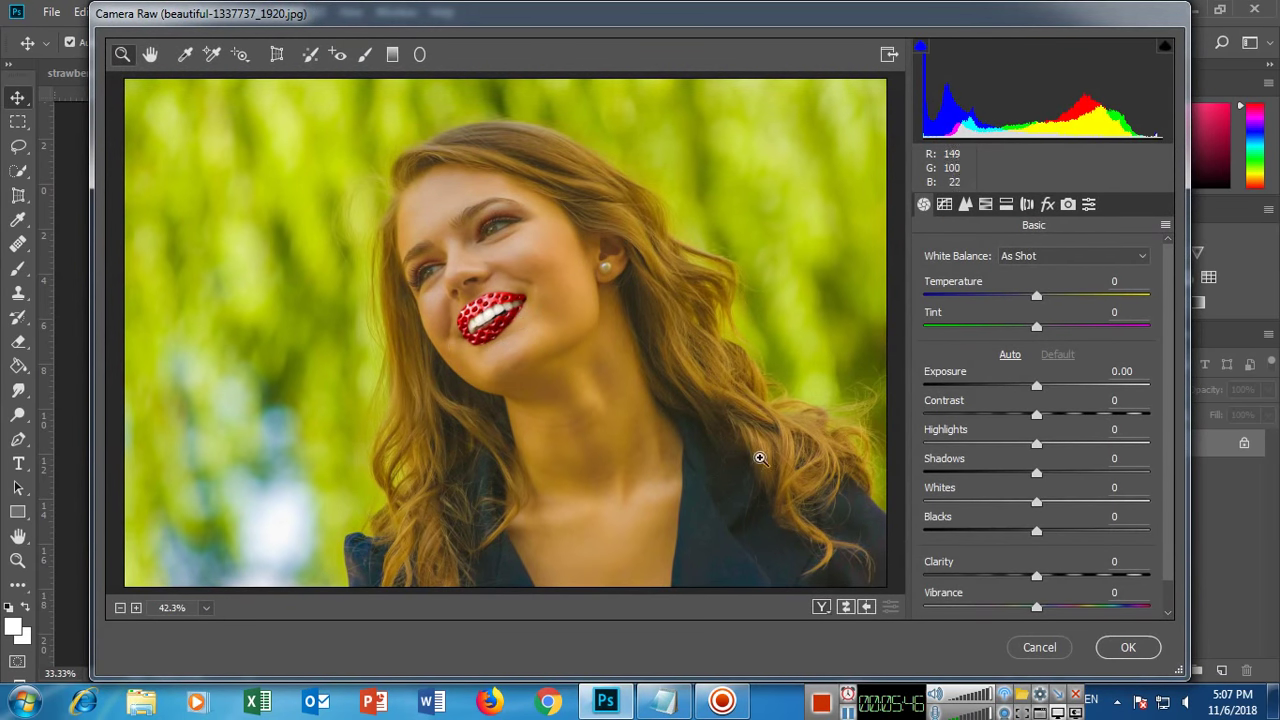
pyautogui.moveTo(1036, 578); pyautogui.dragTo(977, 580)
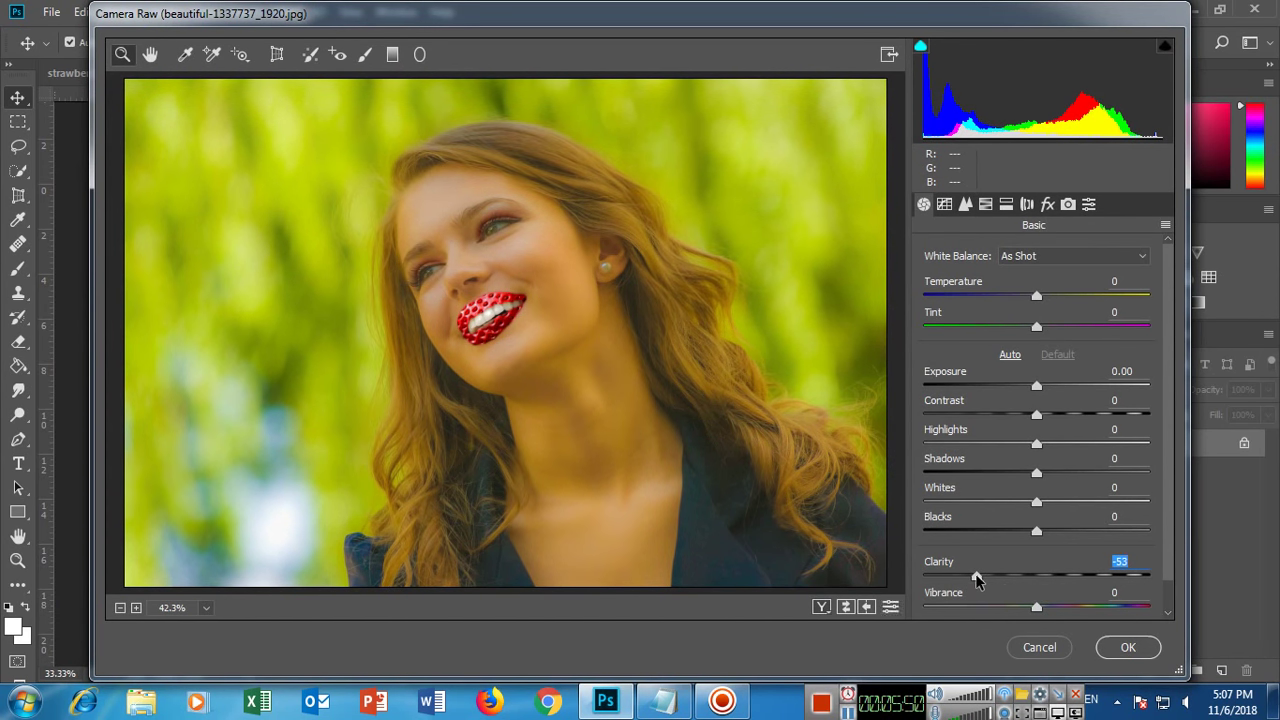
pyautogui.moveTo(1038, 390); pyautogui.dragTo(1043, 390)
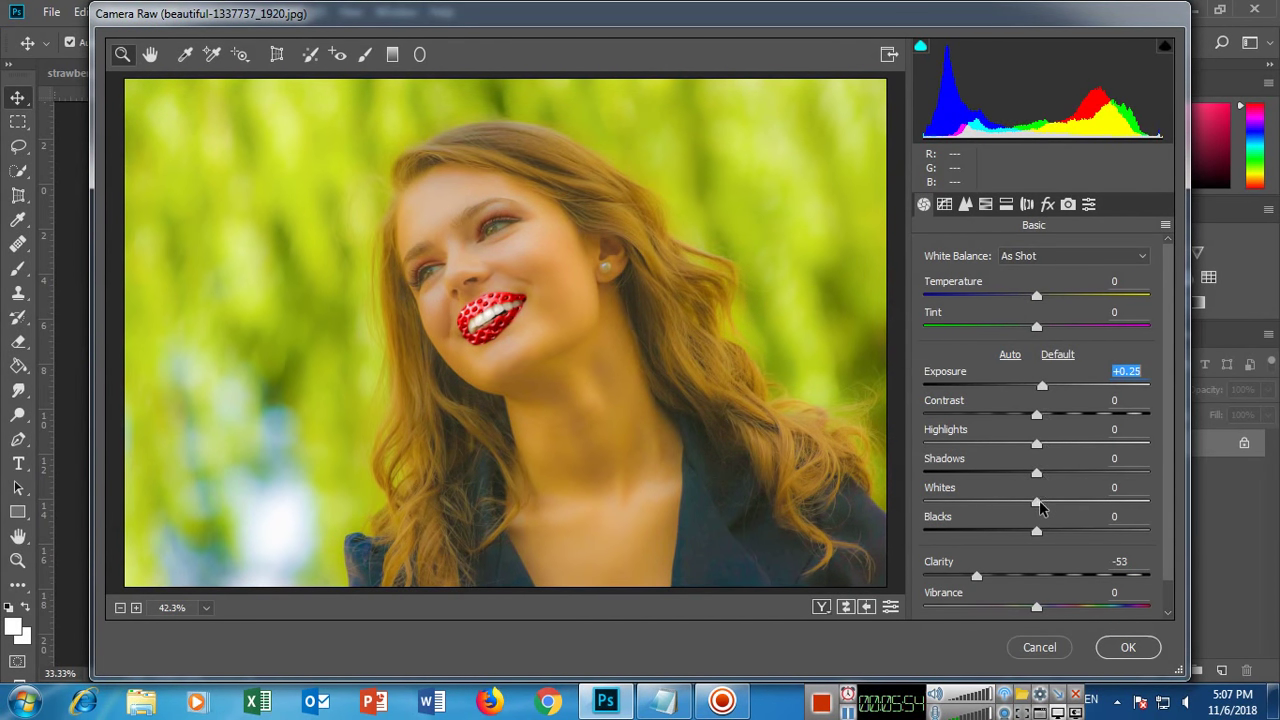
pyautogui.moveTo(1040, 508); pyautogui.dragTo(1095, 514)
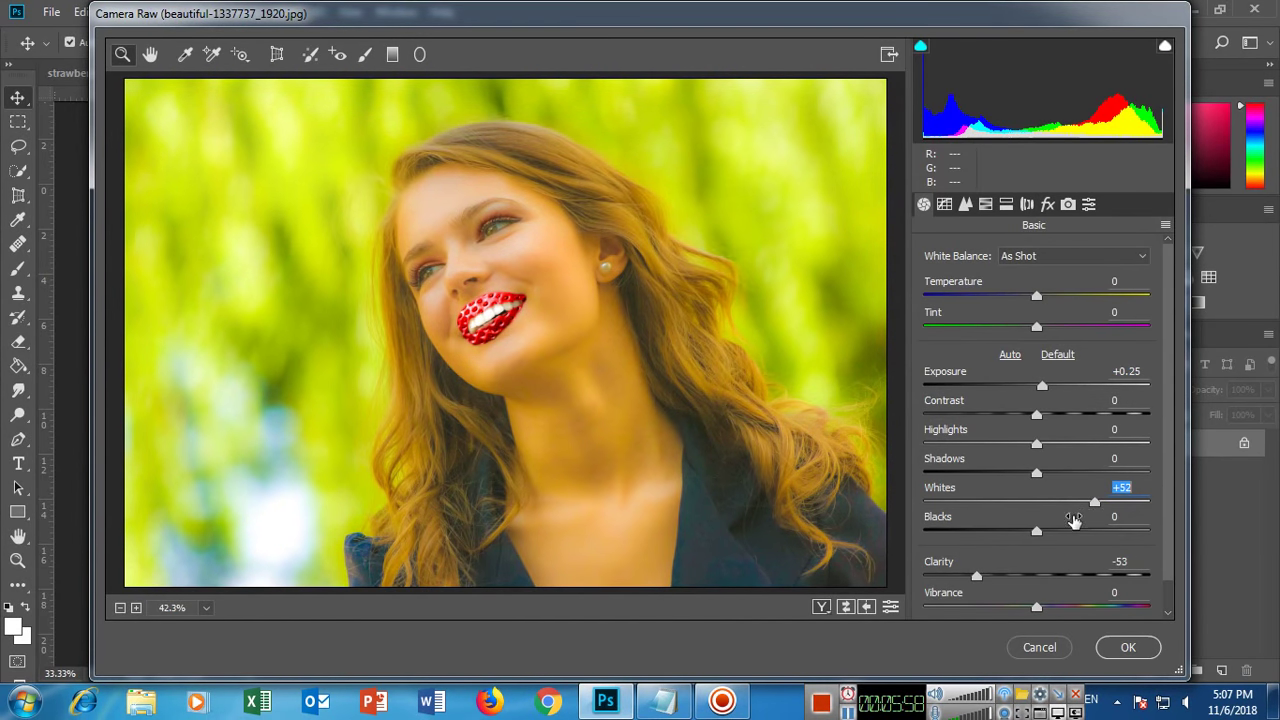
pyautogui.moveTo(1040, 473)
pyautogui.mouseDown()
pyautogui.moveTo(980, 476)
pyautogui.moveTo(994, 477)
pyautogui.mouseUp()
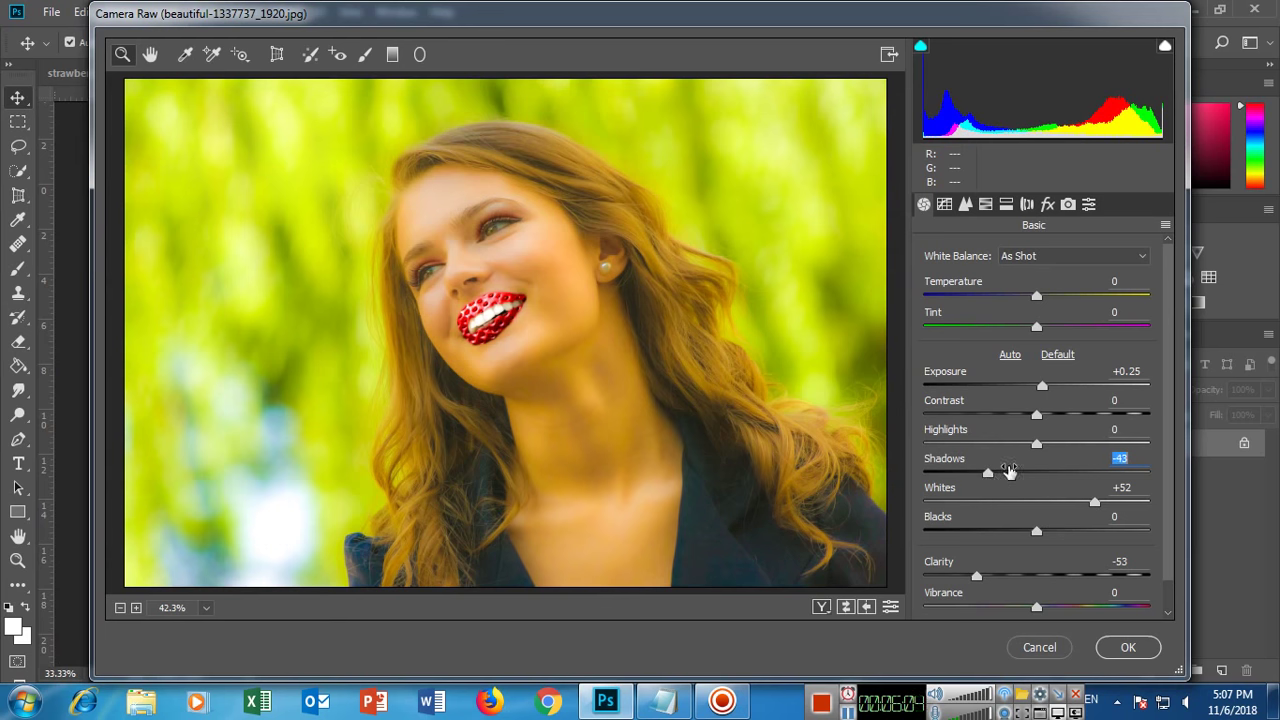
pyautogui.moveTo(1044, 420); pyautogui.dragTo(1066, 422)
pyautogui.click(1128, 647)
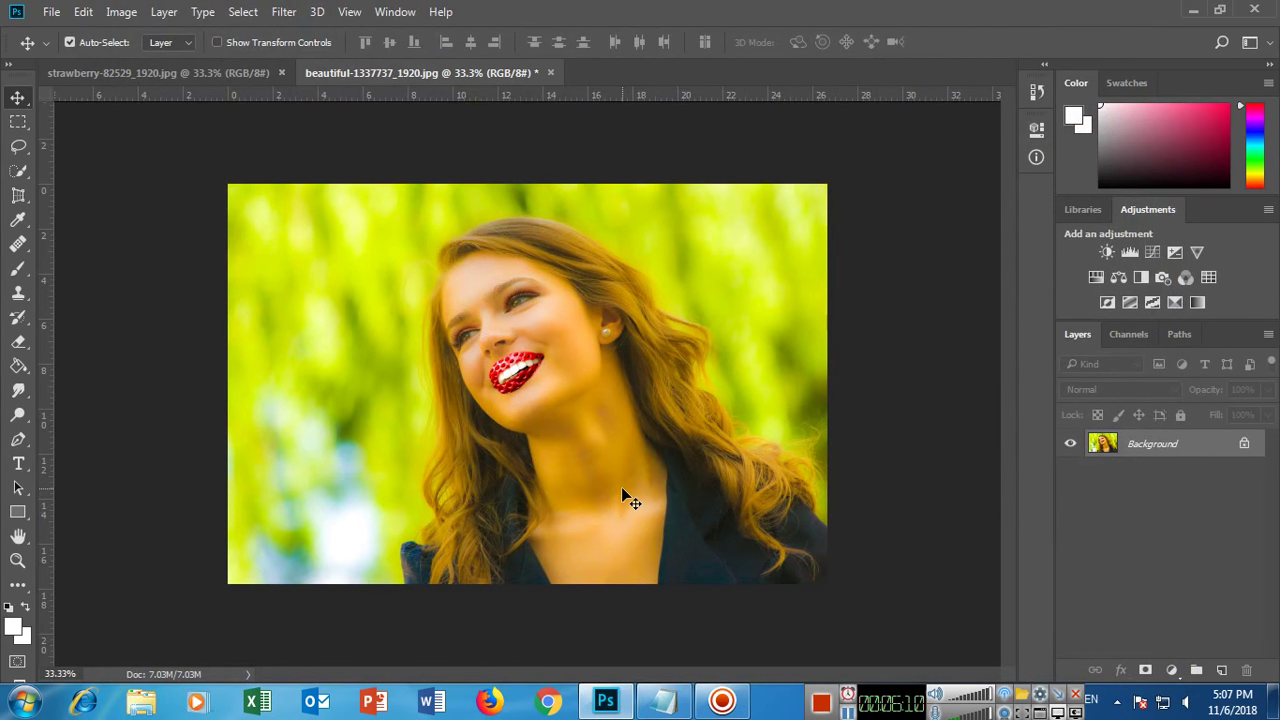
pyautogui.click(18, 389)
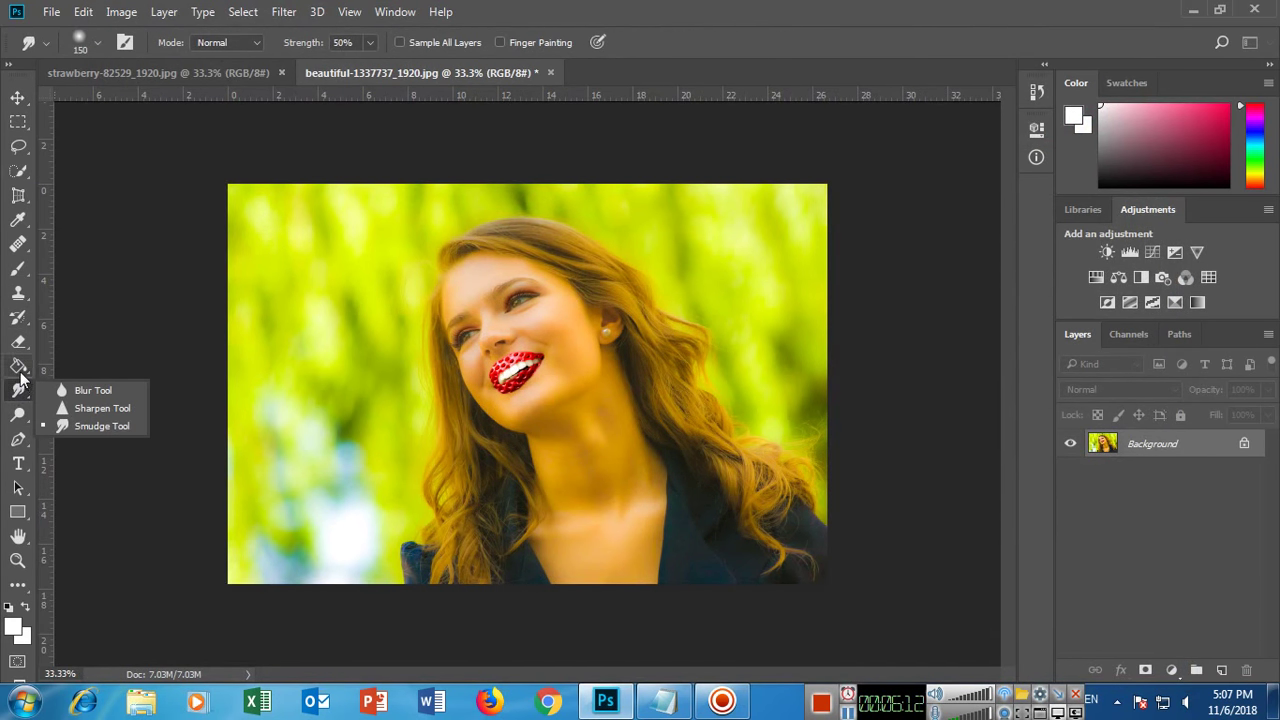
pyautogui.click(18, 365)
pyautogui.click(18, 389)
pyautogui.click(18, 414)
pyautogui.click(95, 414)
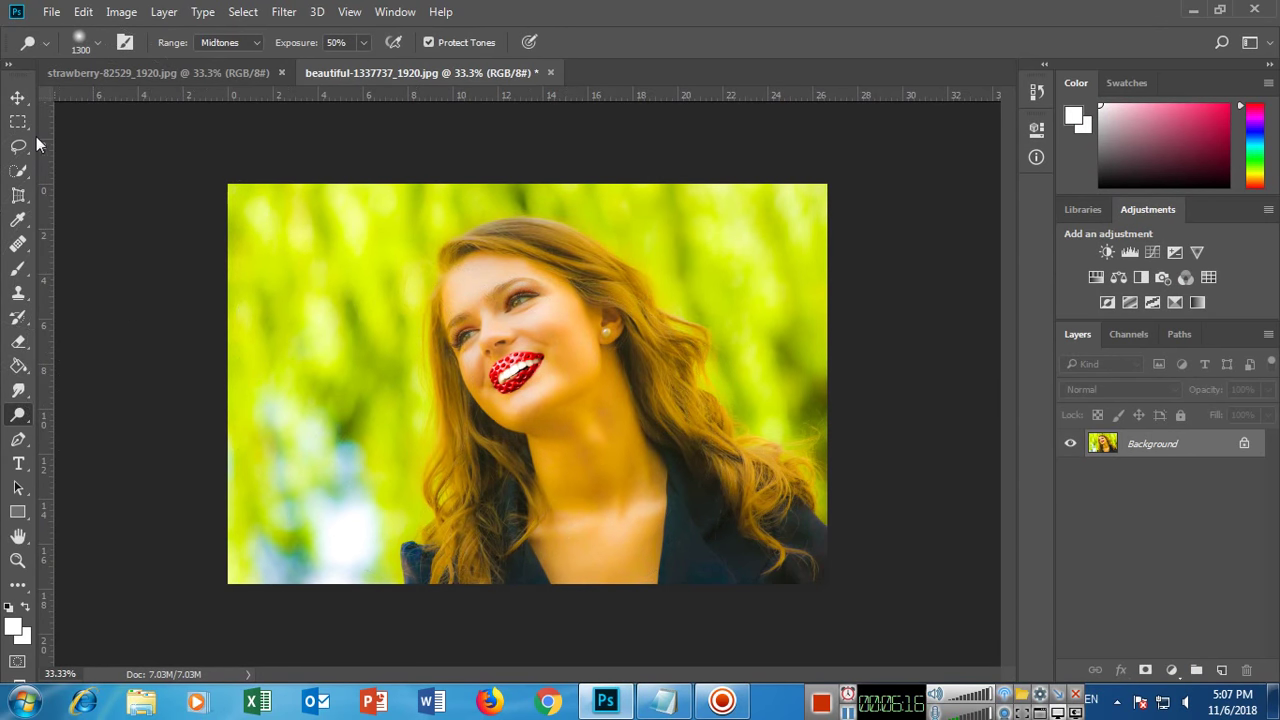
pyautogui.click(18, 97)
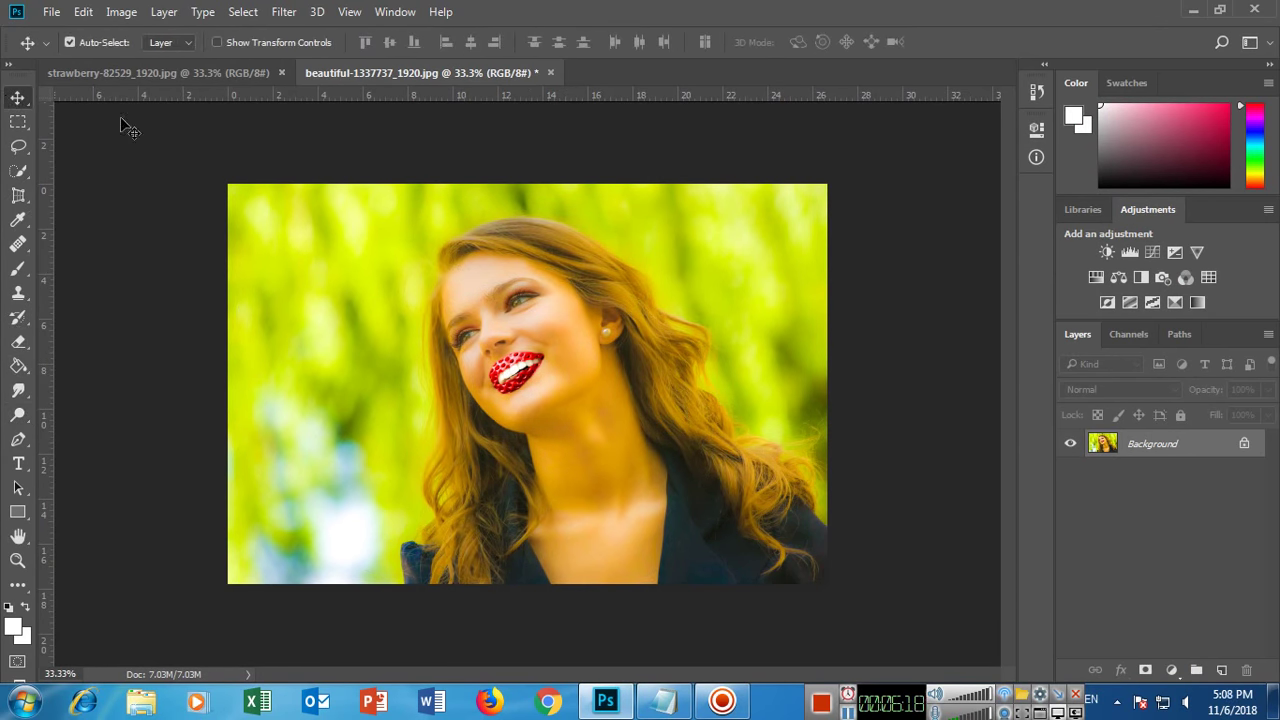